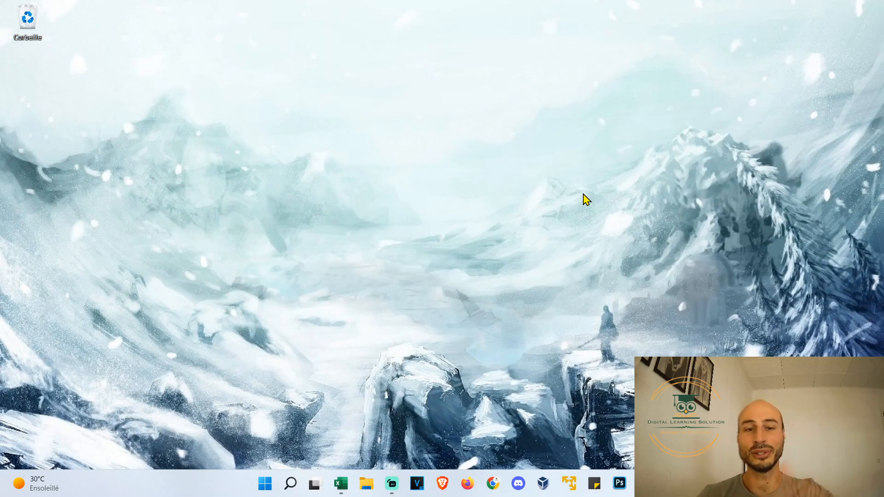
Switch to Excel and bring up the "mise en forme conditionnelle" workbook
mouse_move(339, 483)
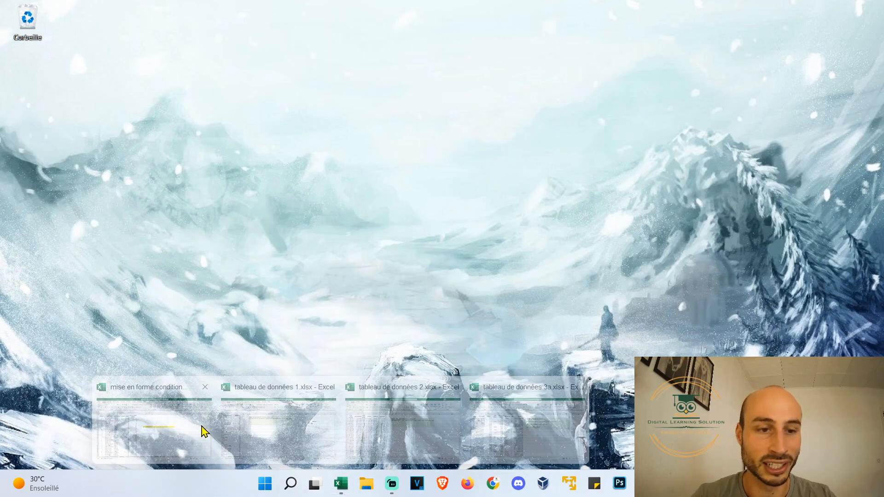
left_click(203, 429)
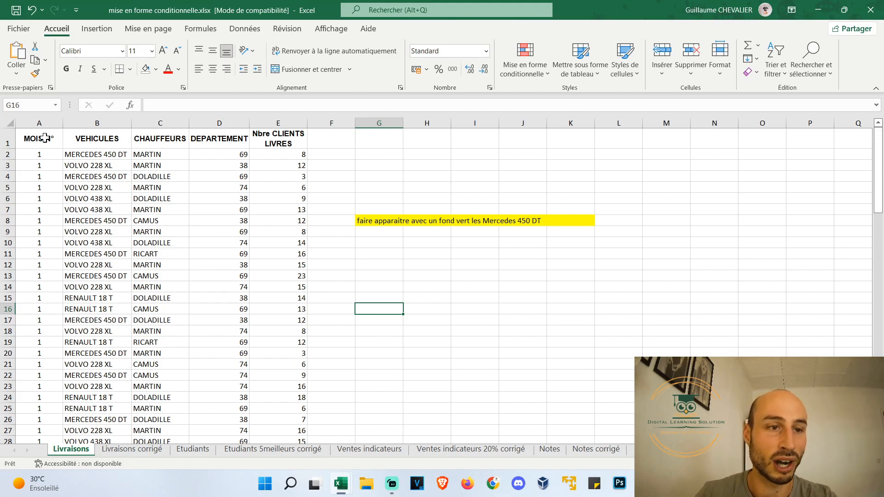
left_click_drag(44, 138, 304, 409)
scroll(376, 328, "up", 20)
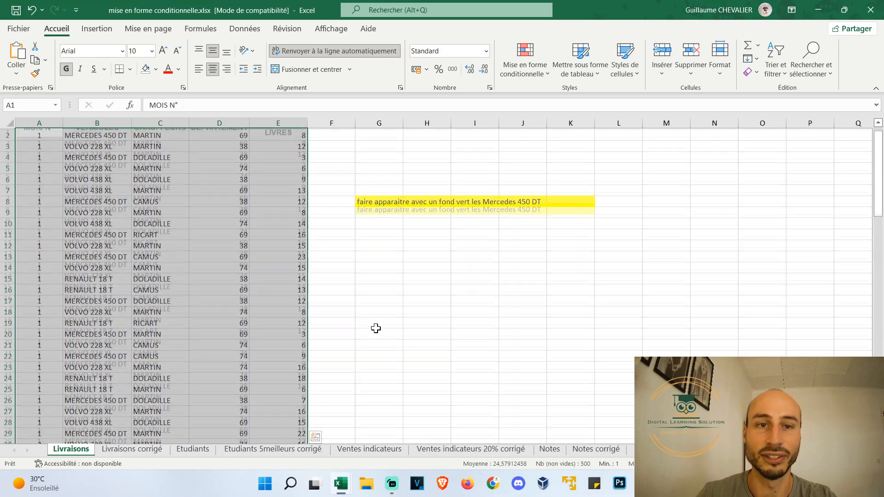
left_click(346, 158)
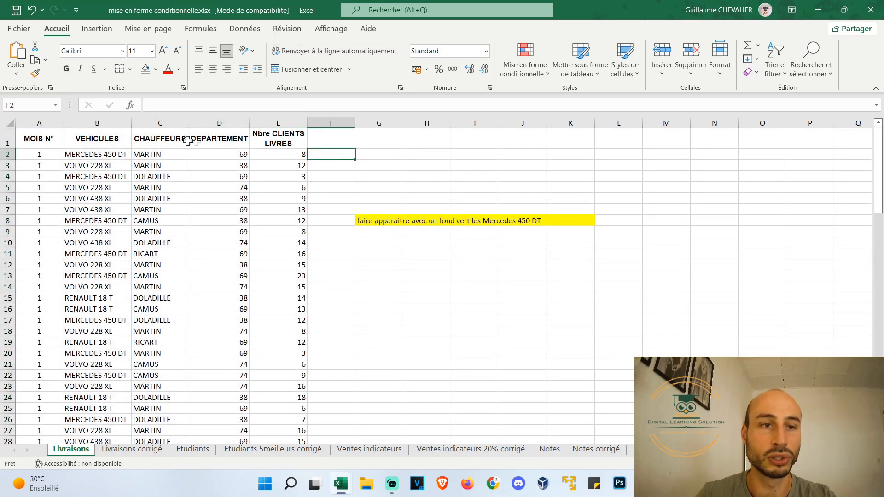
Start an "Égal à" conditional formatting rule on the entire Livraisons table, headers included, using cell B2 as the comparison value
left_click(60, 144)
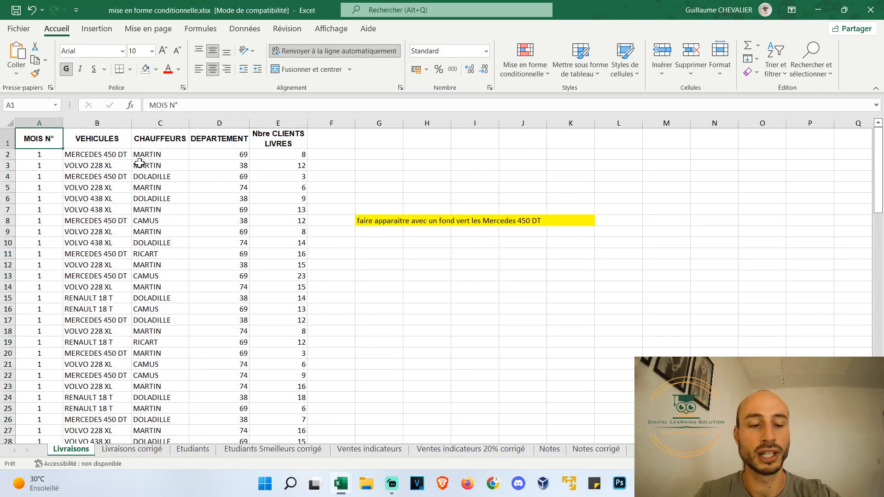
key("ctrl+shift+Right")
key("ctrl+shift+Down")
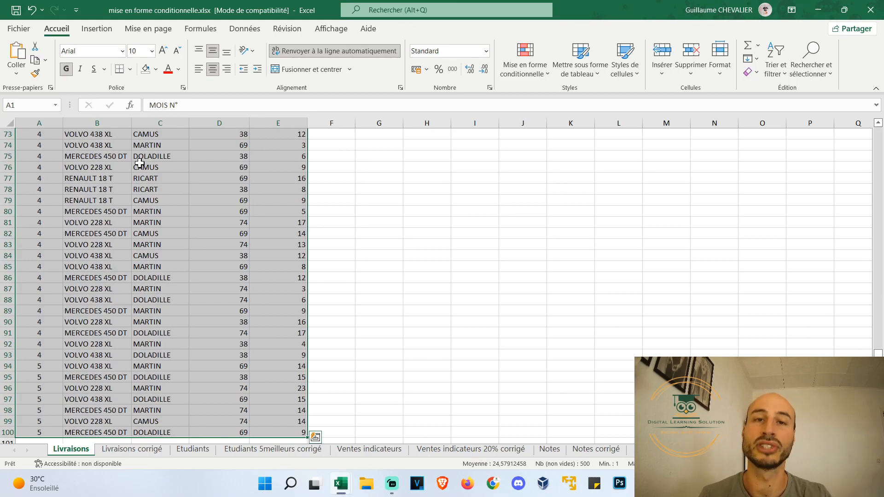
scroll(221, 244, "up", 14)
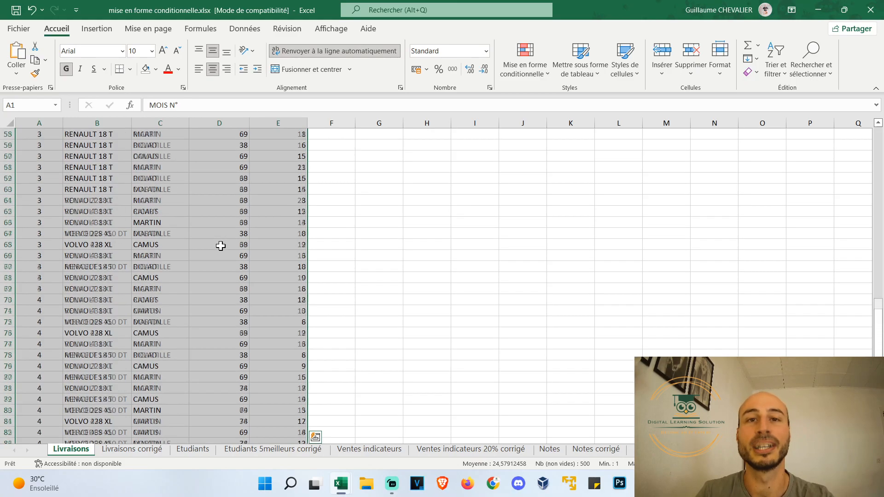
scroll(522, 347, "up", 10)
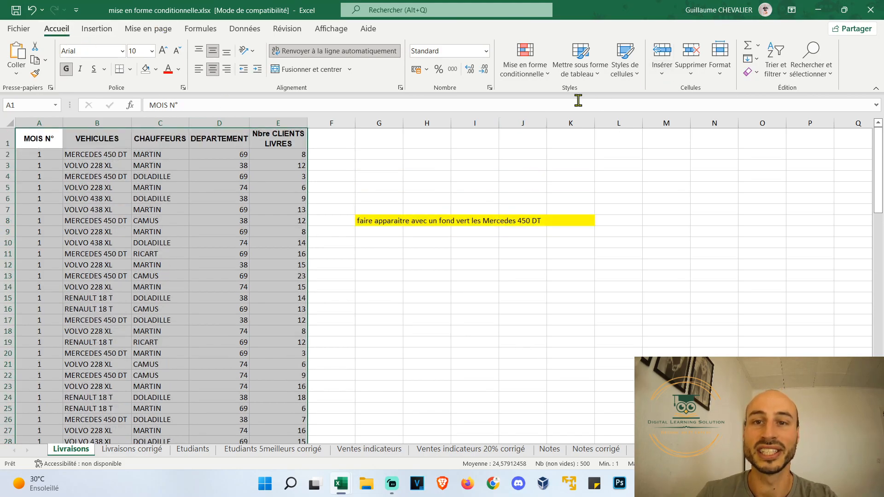
left_click(545, 60)
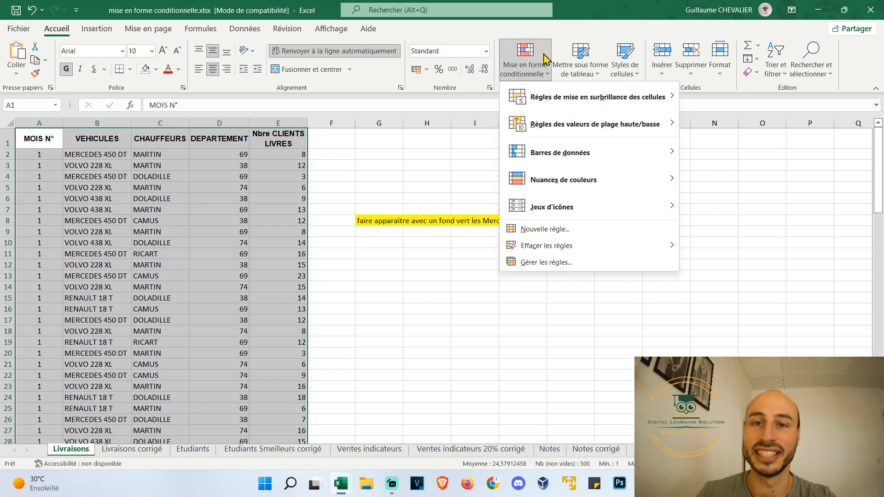
mouse_move(598, 105)
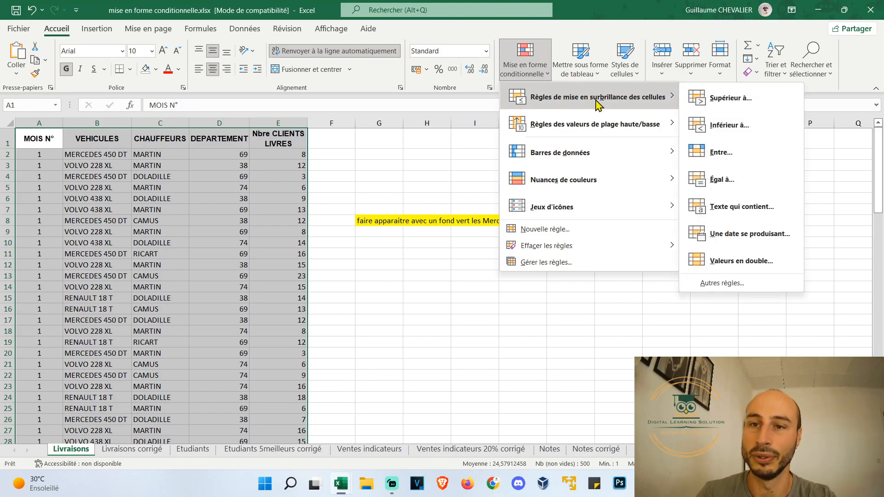
left_click(766, 180)
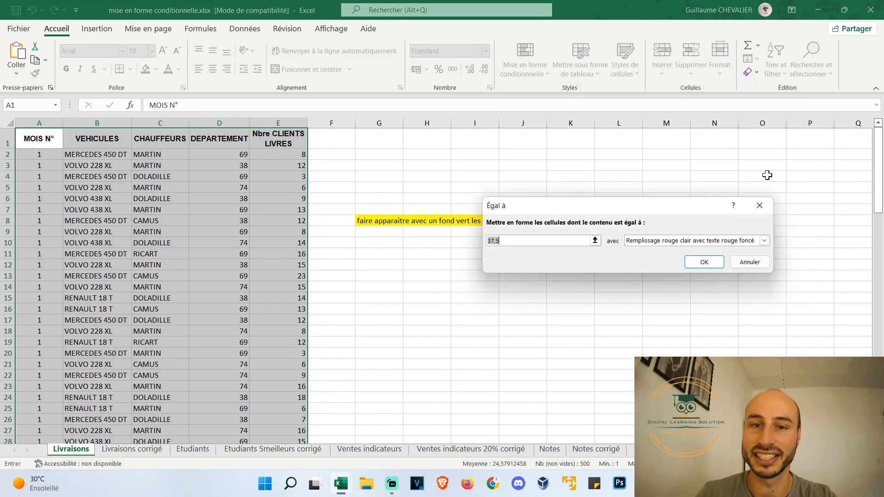
left_click_drag(567, 211, 386, 129)
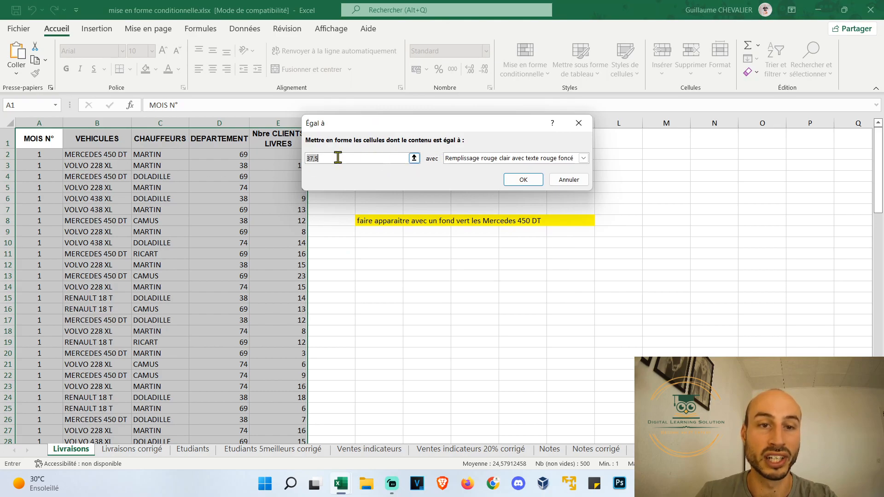
left_click(116, 154)
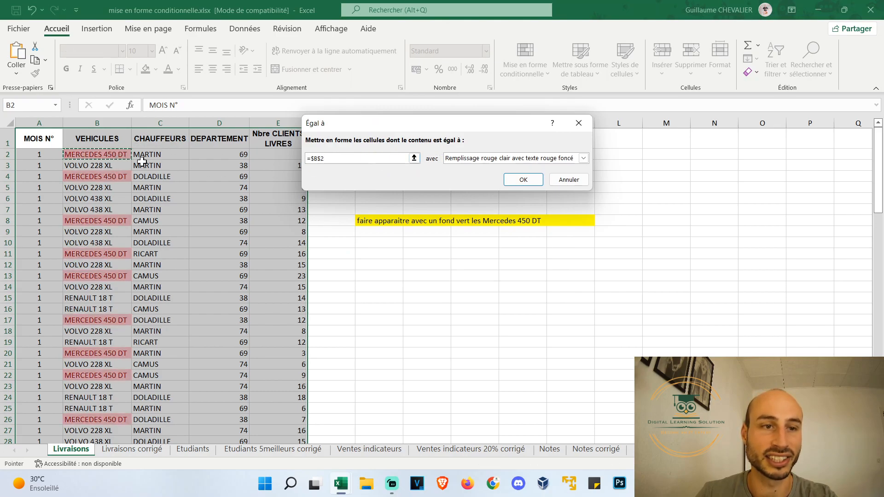
Set the rule's format to "Remplissage vert avec texte vert foncé", apply it, and check the highlighted vehicle cells
key("Tab")
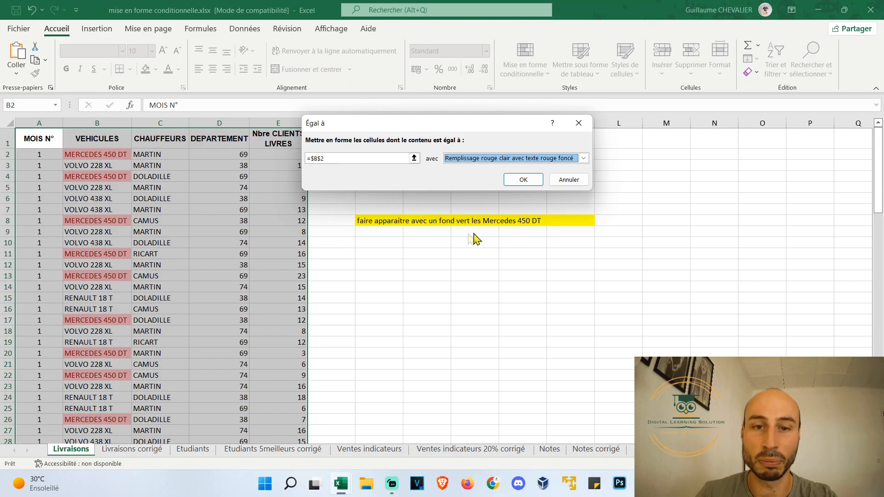
left_click(584, 158)
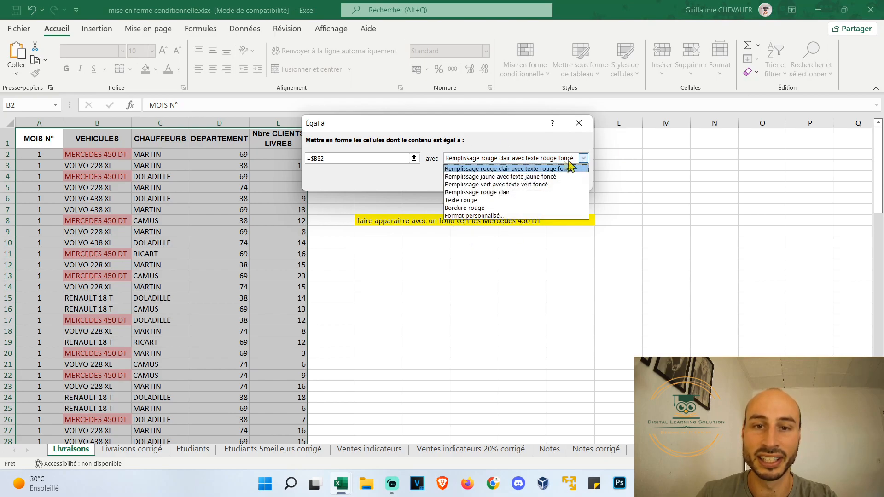
left_click(547, 184)
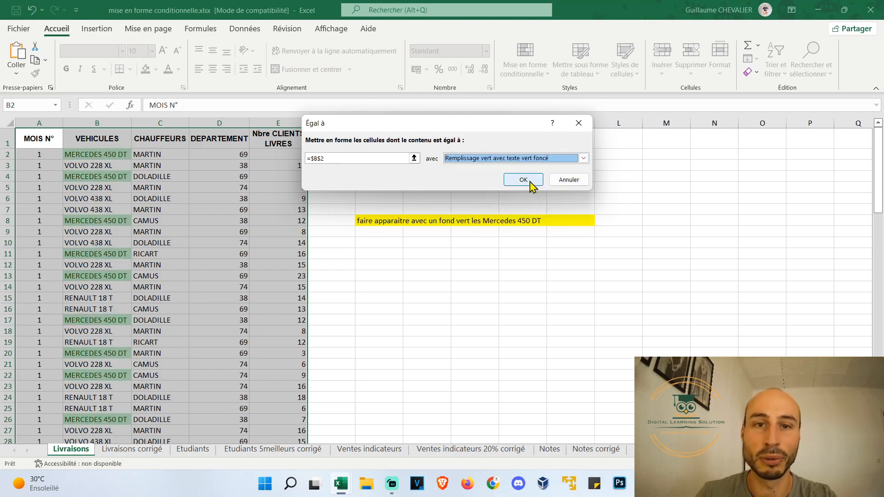
left_click(530, 181)
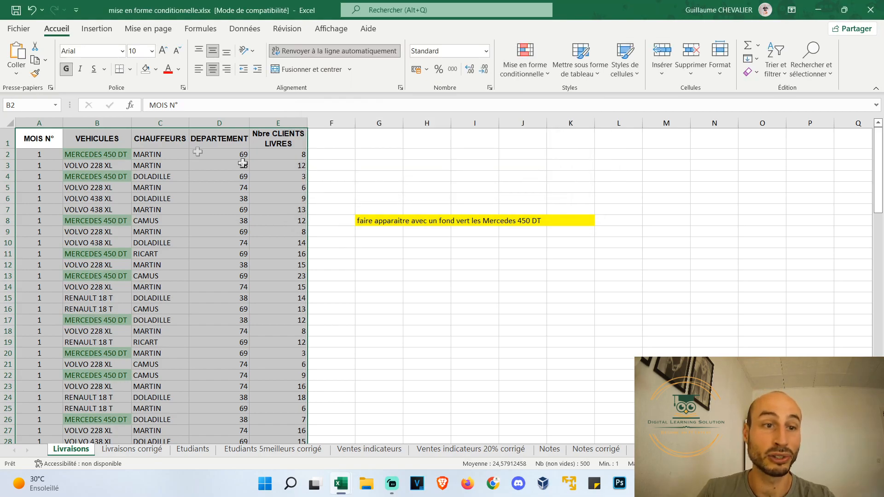
scroll(111, 142, "down", 11)
scroll(108, 223, "up", 7)
scroll(110, 224, "up", 4)
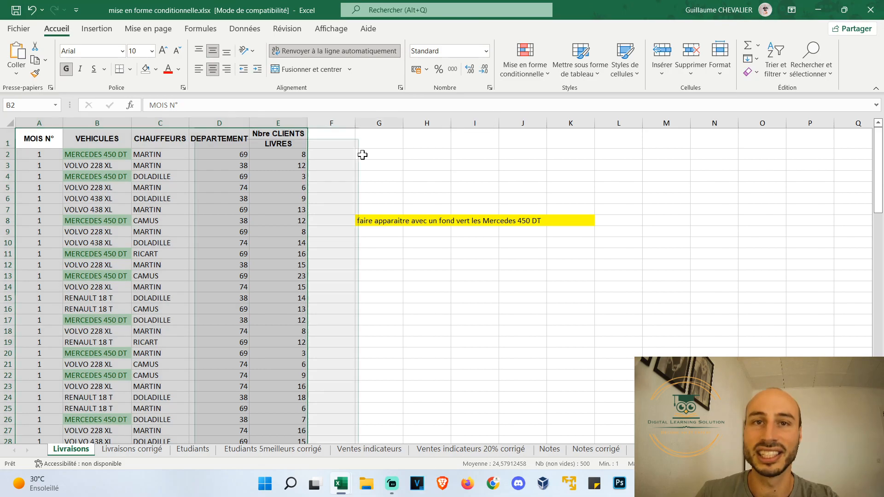
left_click(363, 154)
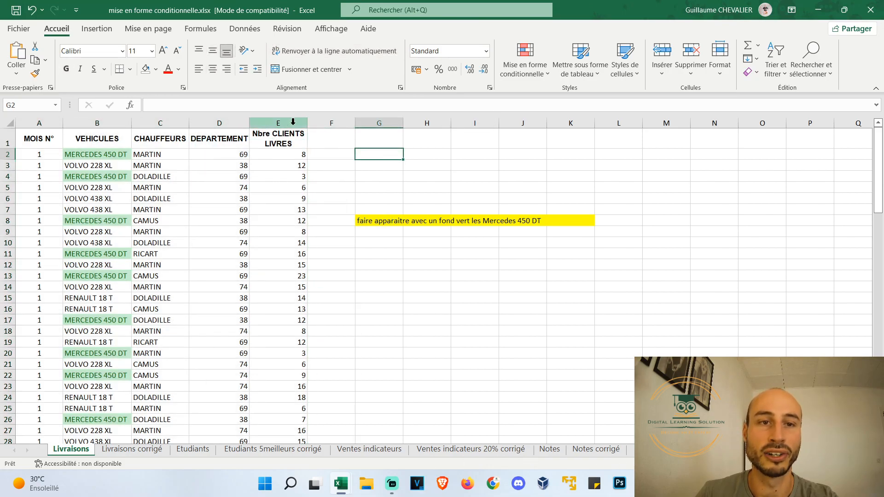
Preview the Bleu - Blanc - Rouge colour scale and the solid red data bars on the "Nbre CLIENTS LIVRES" column
left_click(293, 122)
left_click(538, 73)
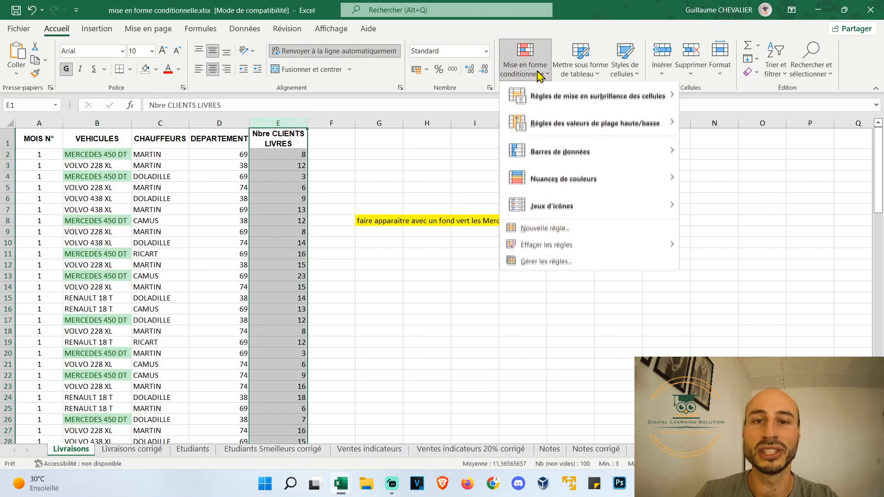
mouse_move(572, 176)
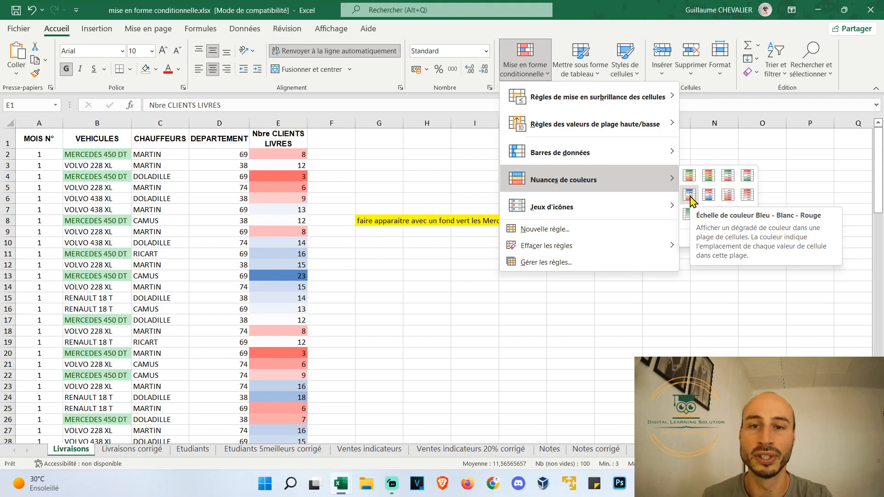
mouse_move(610, 164)
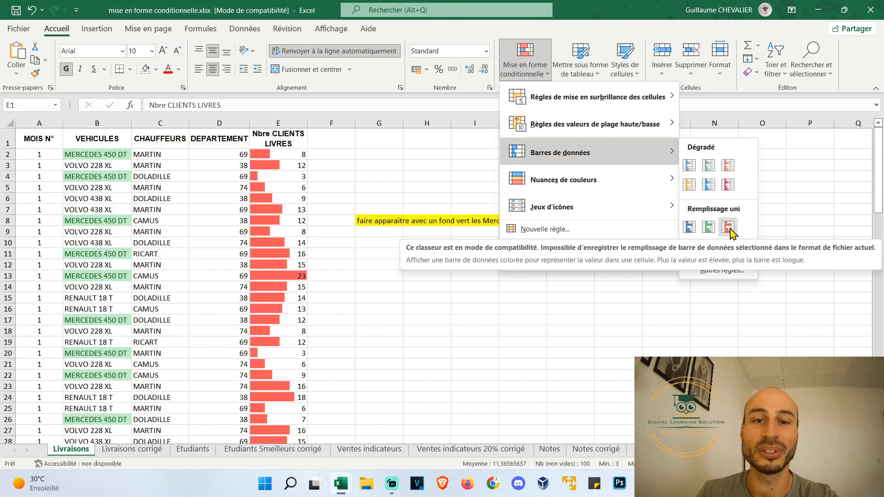
left_click(467, 147)
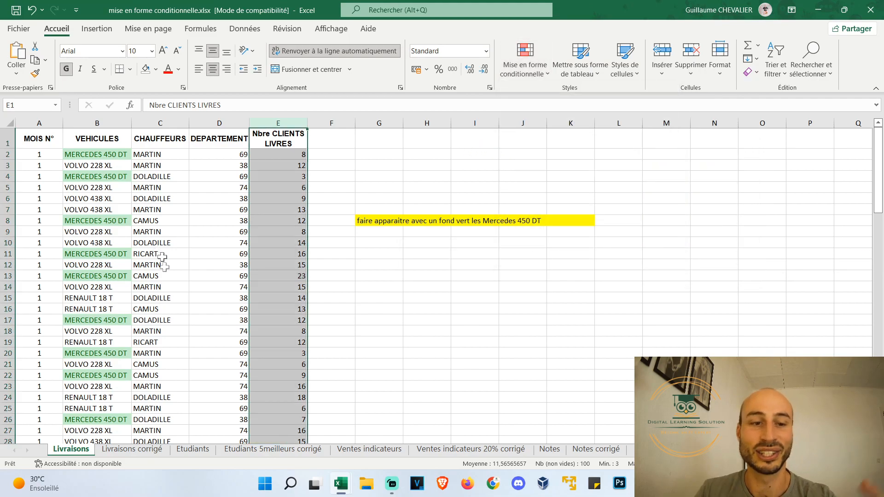
On the Etudiants sheet, start a highest-values conditional formatting rule for the whole table and limit it to 5 values
left_click(186, 450)
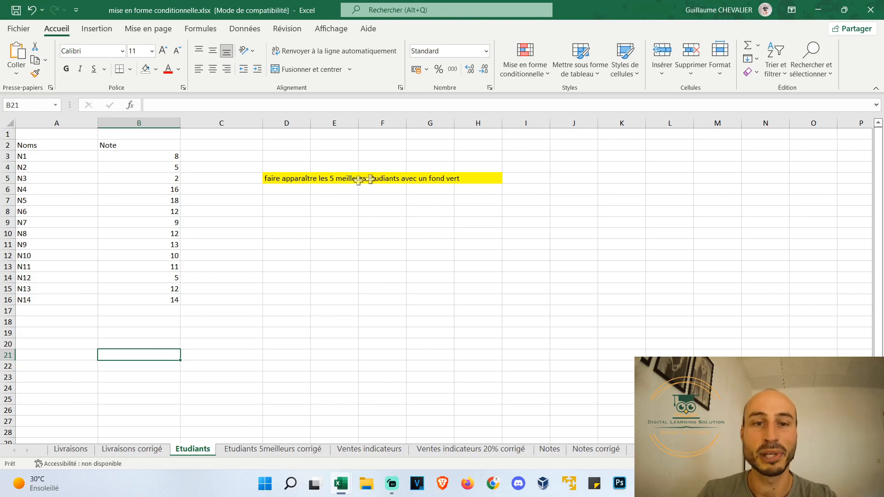
left_click(125, 223)
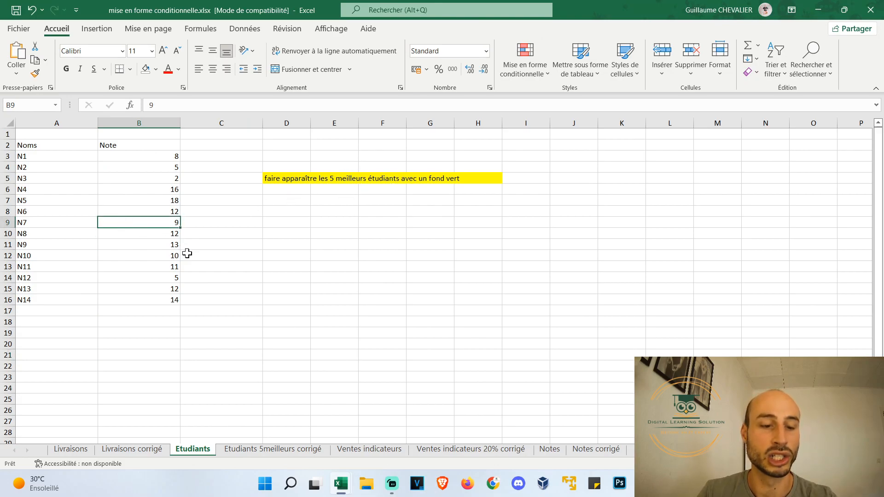
key("ctrl+a")
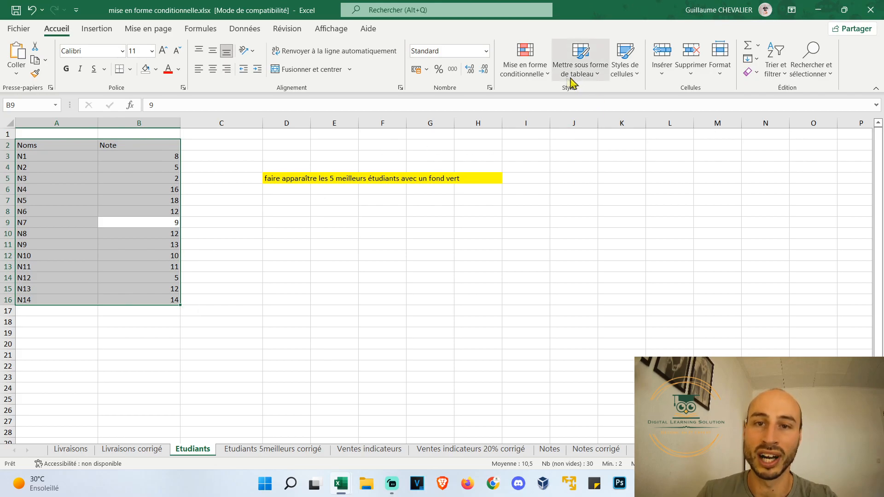
left_click(525, 69)
mouse_move(618, 123)
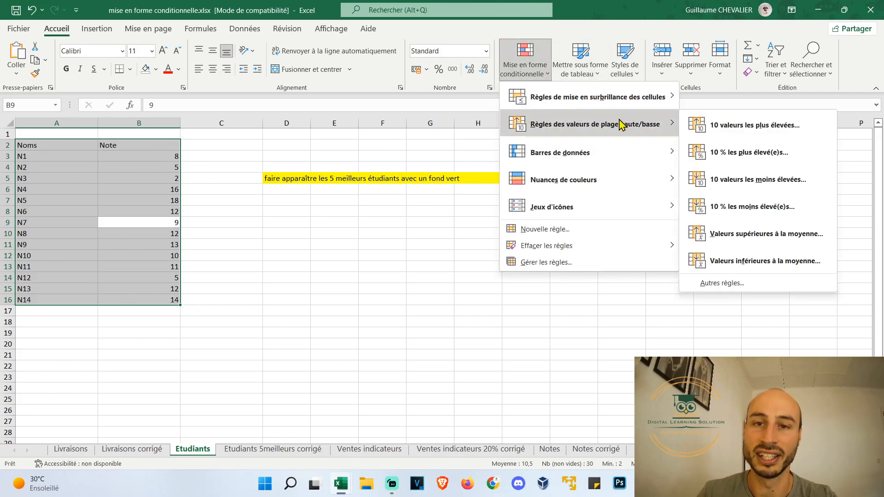
left_click(813, 133)
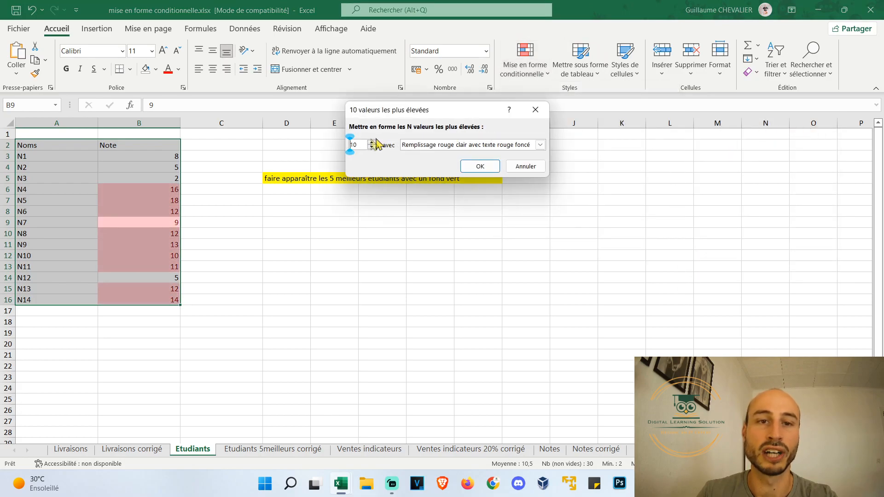
type("5")
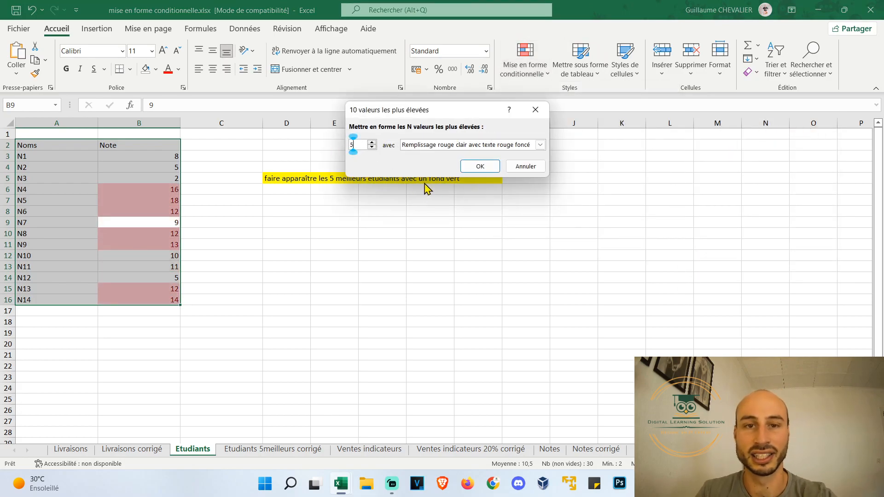
Set the highest-values rule's format to "Remplissage vert avec texte vert foncé" and apply it to the student table
left_click_drag(461, 109, 336, 90)
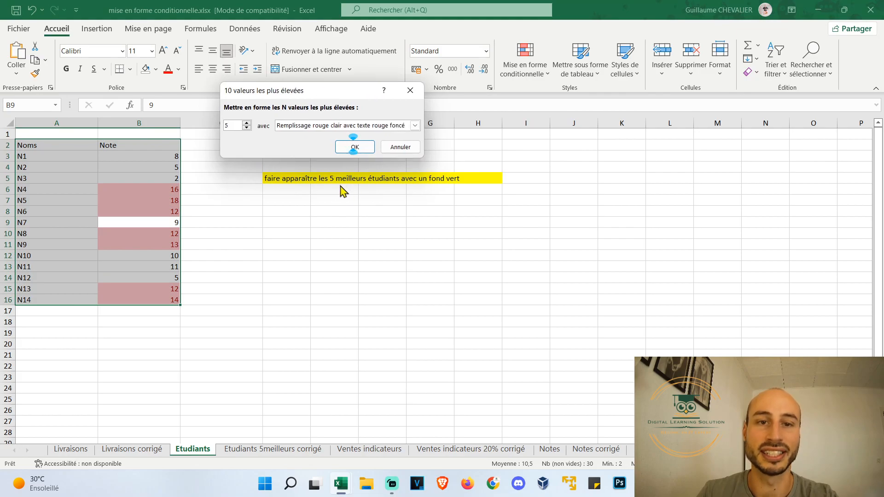
left_click(414, 126)
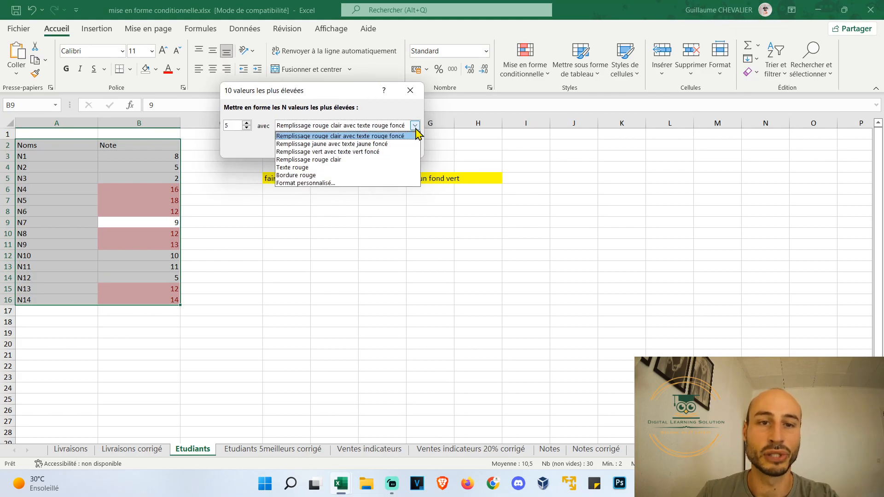
left_click(395, 152)
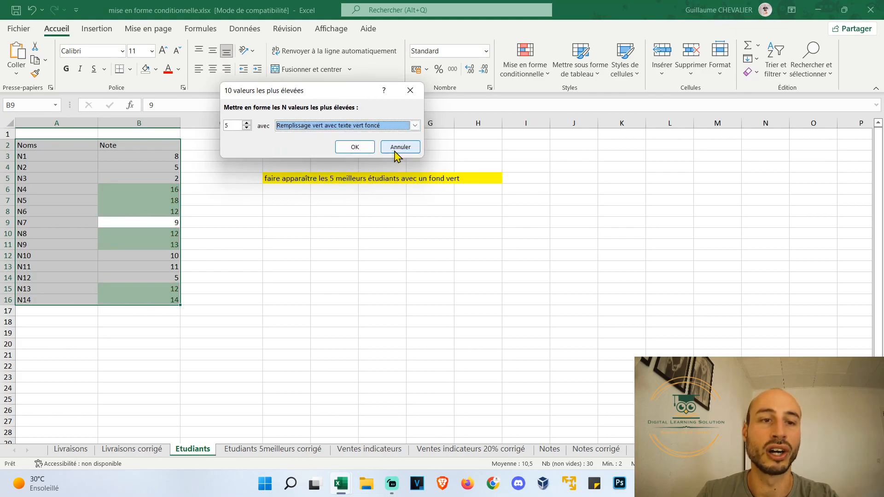
left_click(364, 151)
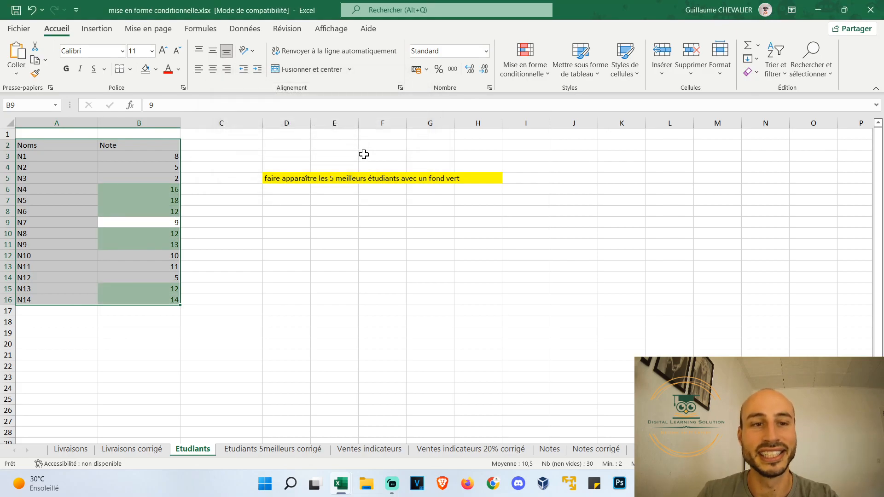
On the Ventes indicateurs sheet, start a highest-percentage conditional formatting rule for the whole sales table and set it to 20%
left_click(368, 450)
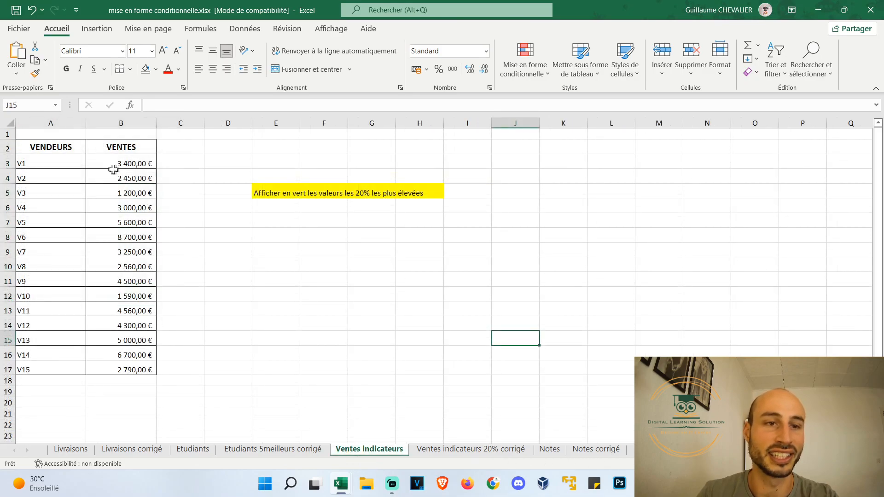
left_click(113, 177)
key("ctrl+a")
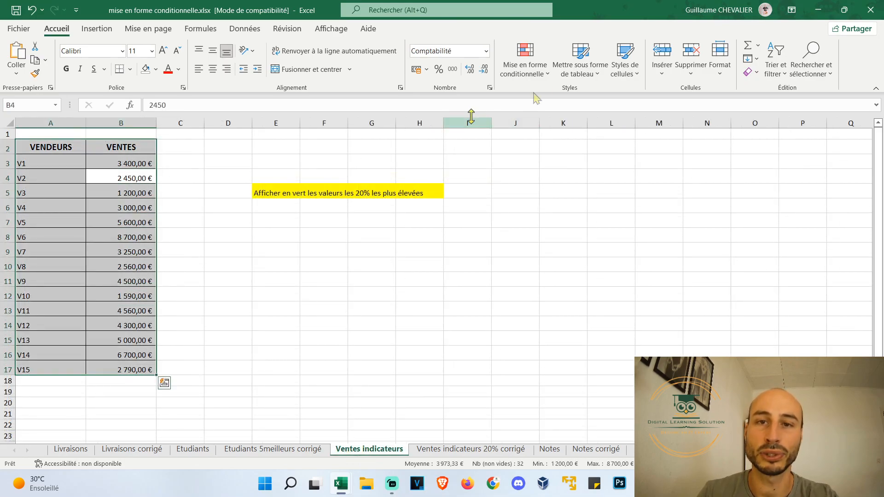
left_click(543, 75)
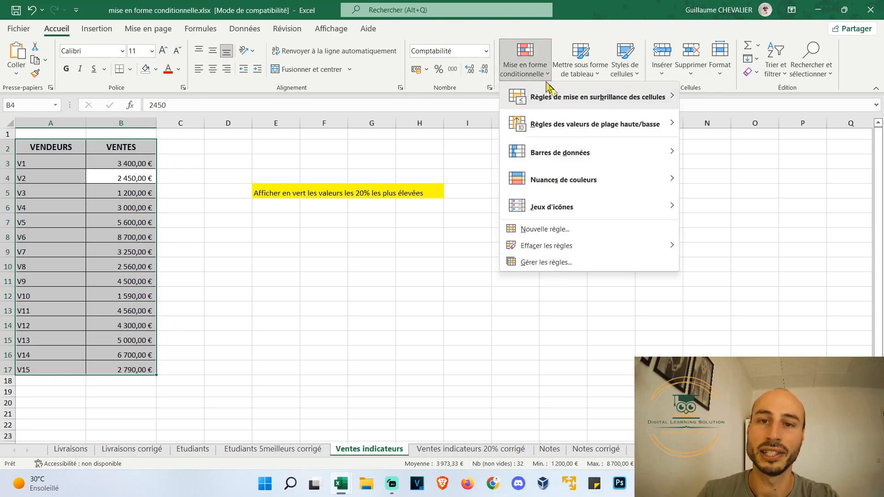
mouse_move(570, 129)
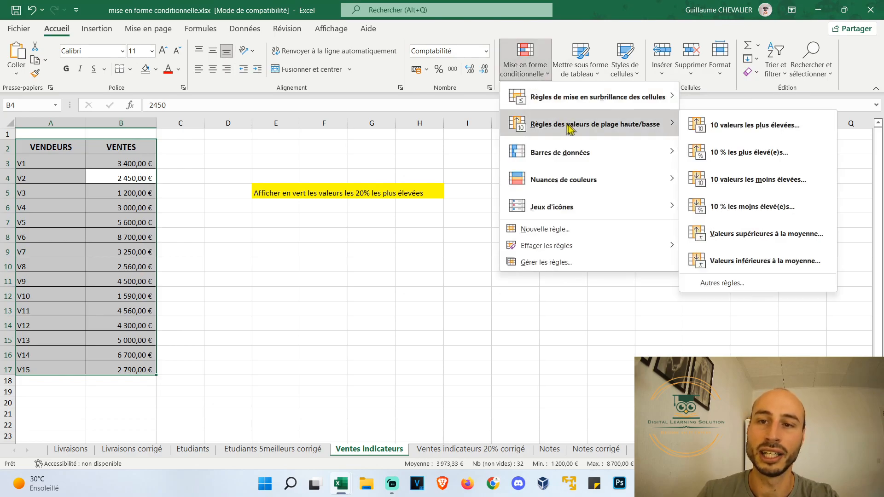
left_click(789, 158)
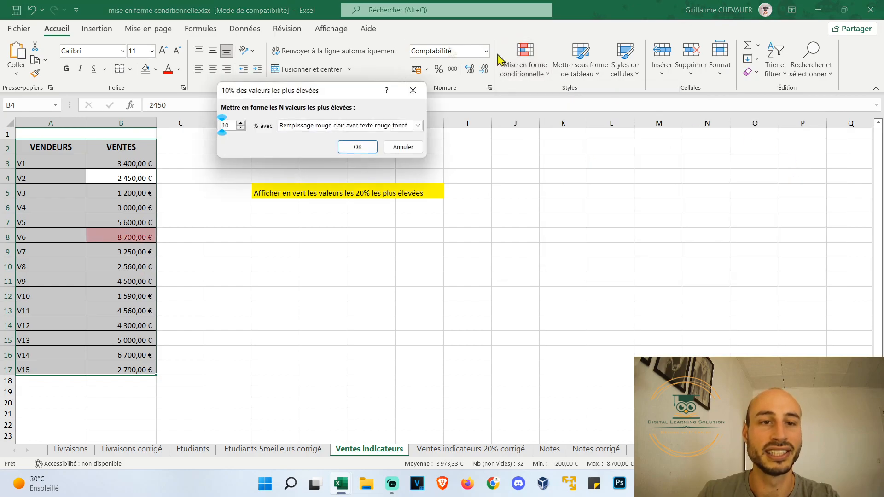
double_click(220, 125)
type("20")
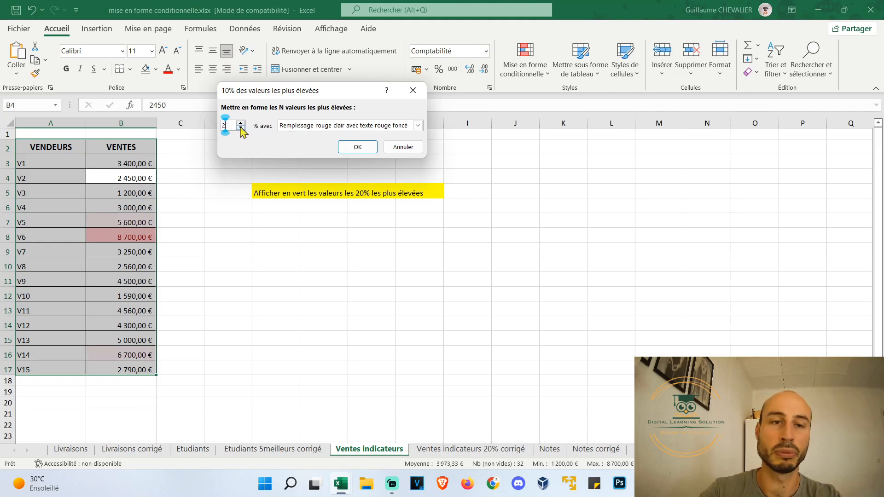
Set the top-percentage rule's format to "Remplissage vert avec texte vert foncé" and apply it to the sales table
left_click(417, 125)
left_click(380, 155)
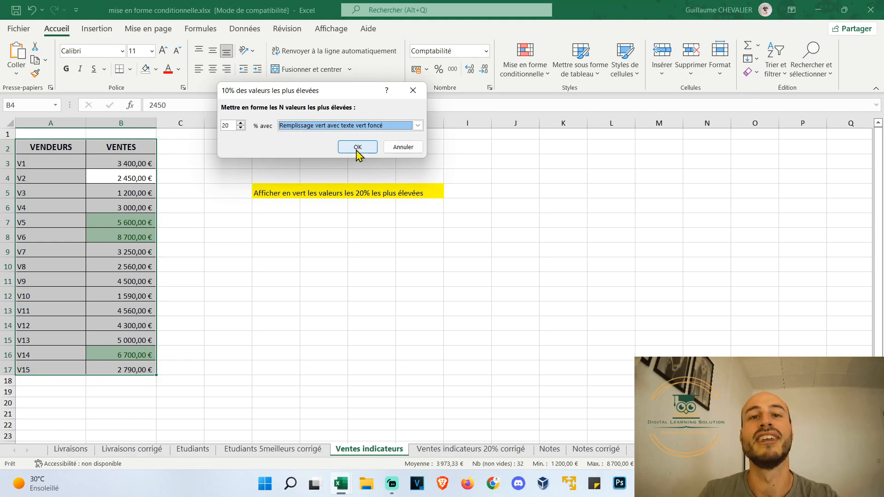
left_click(357, 151)
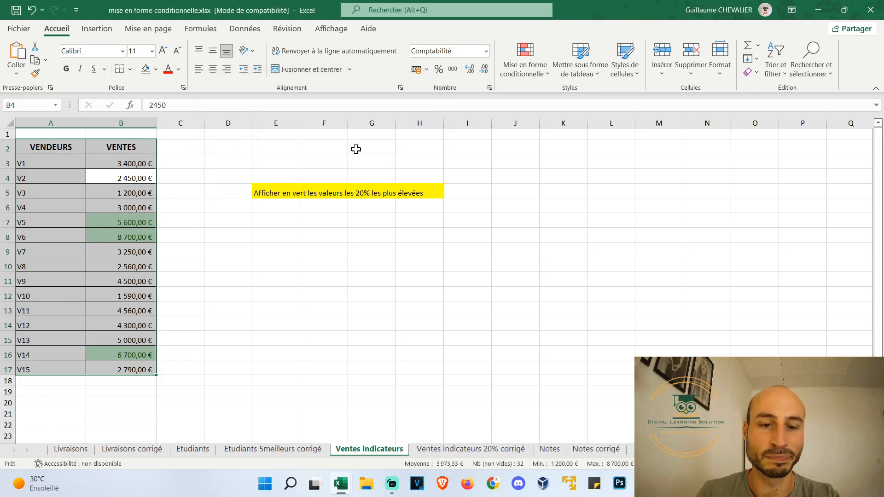
On the Notes sheet, start a new formatting rule for grades E3:M10 with the type "Appliquer une mise en forme uniquement aux cellules qui contiennent"
left_click(550, 450)
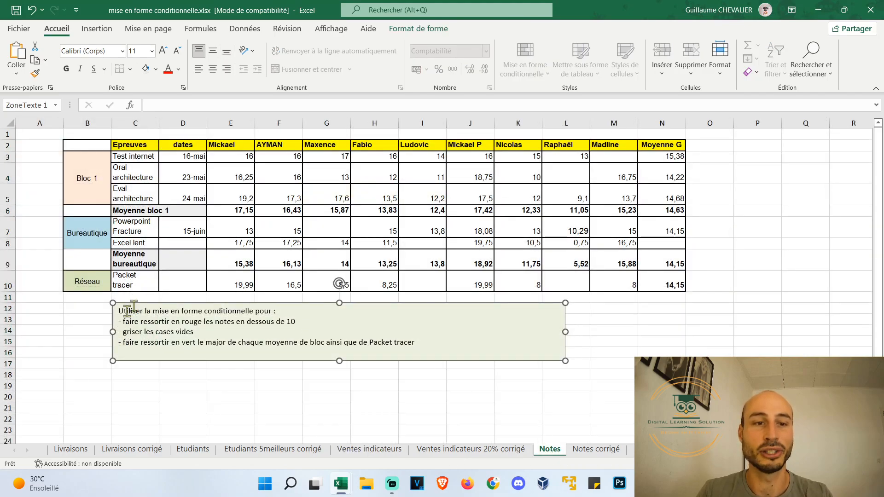
left_click(98, 317)
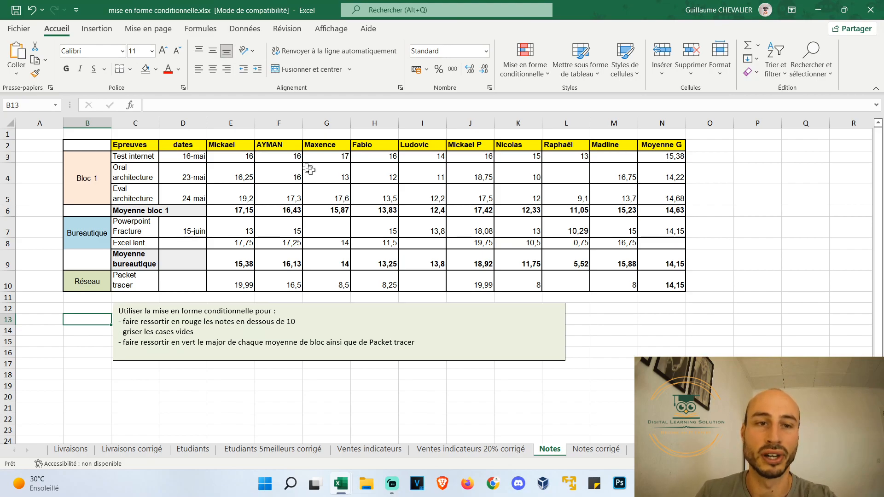
left_click_drag(235, 159, 626, 272)
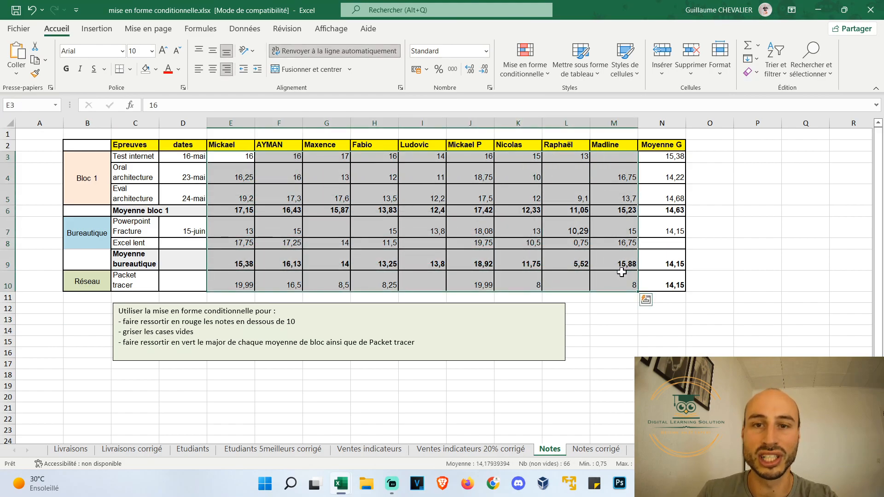
left_click(534, 70)
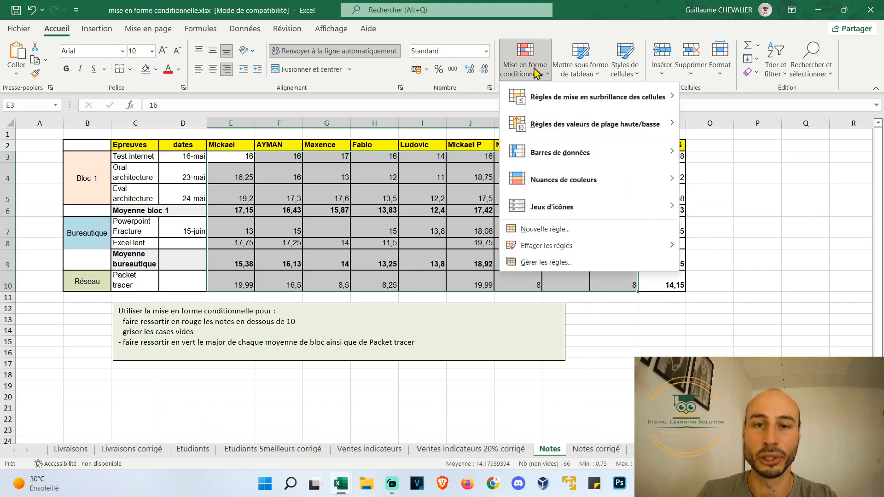
left_click(612, 228)
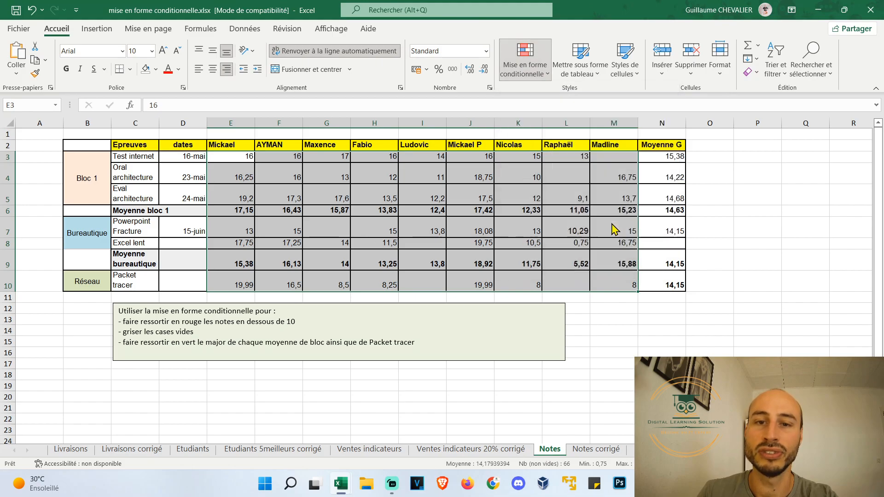
left_click_drag(294, 29, 214, 29)
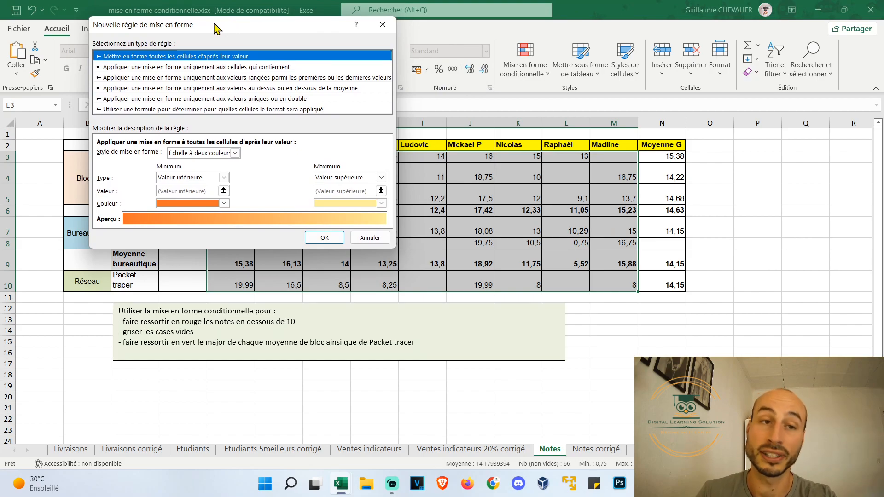
left_click(188, 67)
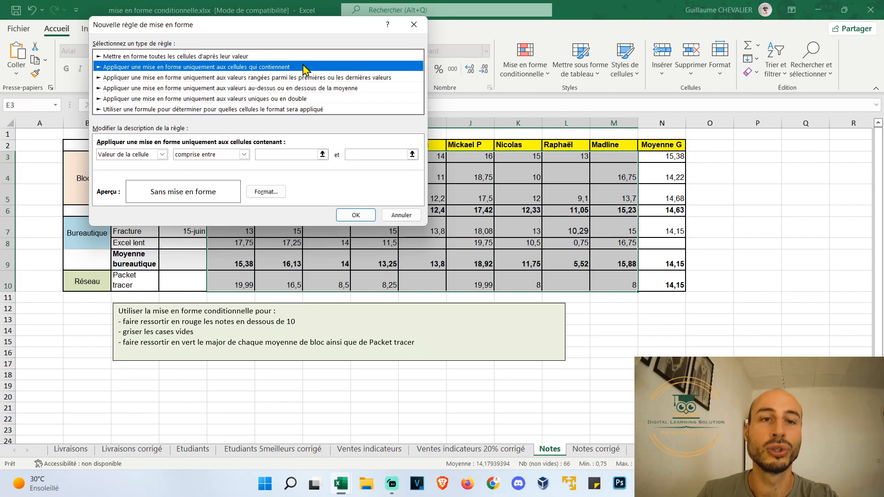
Set the new rule's condition to "Valeur de la cellule" "comprise entre" 0,01 and 10
left_click(162, 154)
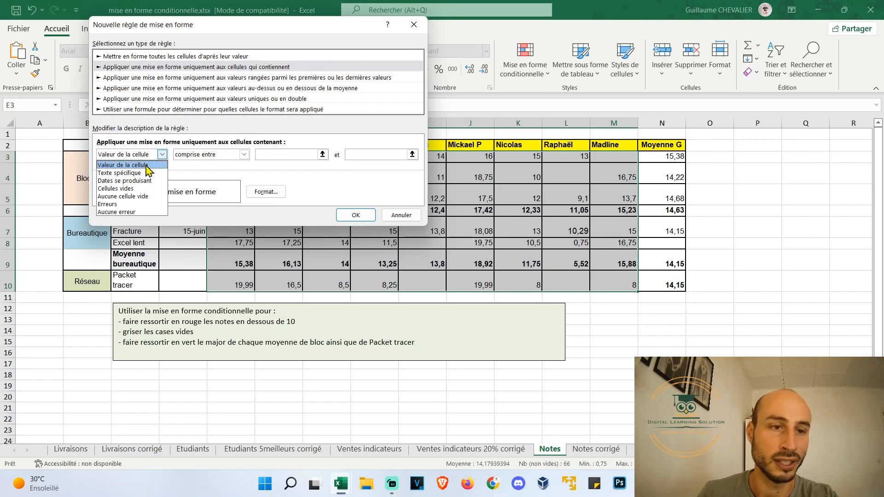
left_click(146, 165)
left_click(244, 155)
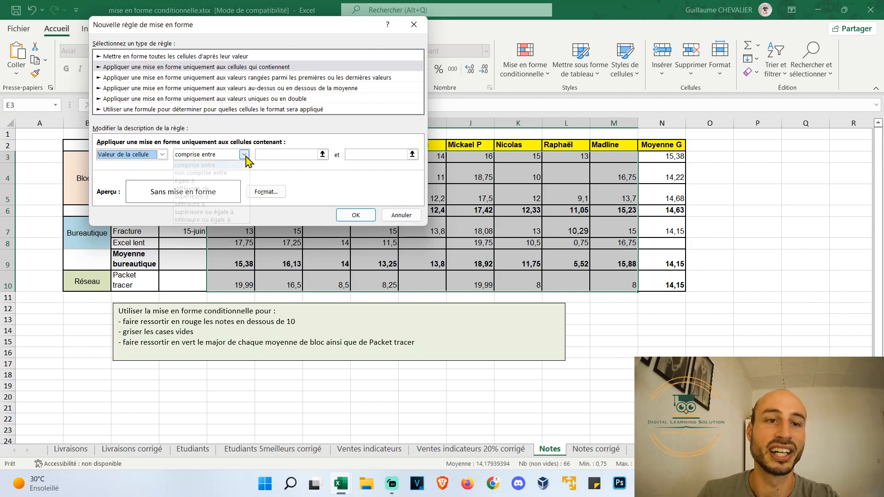
left_click(219, 165)
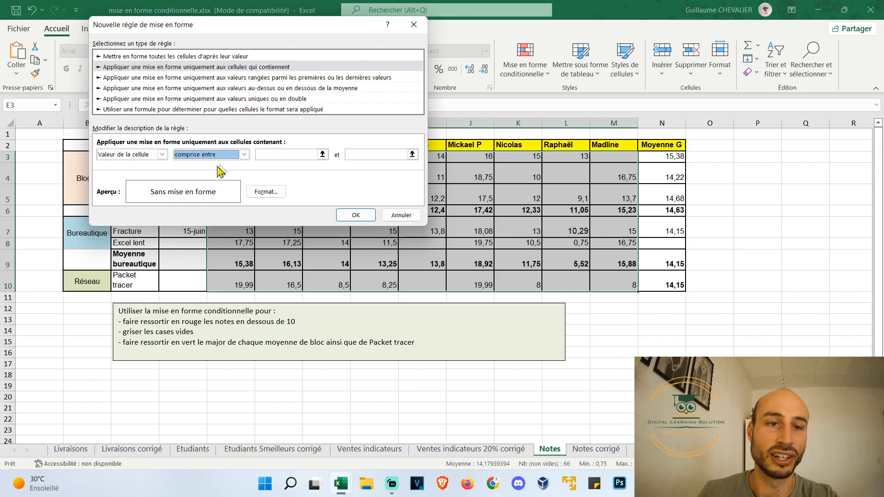
left_click(273, 156)
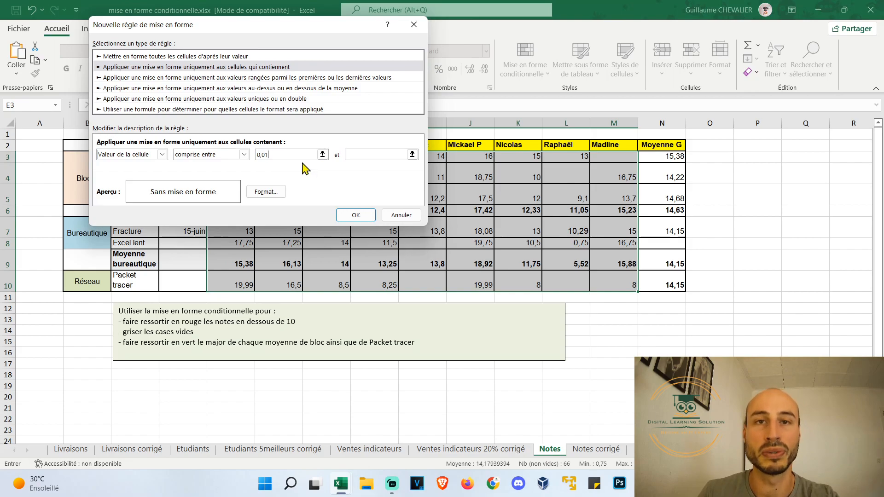
left_click(361, 156)
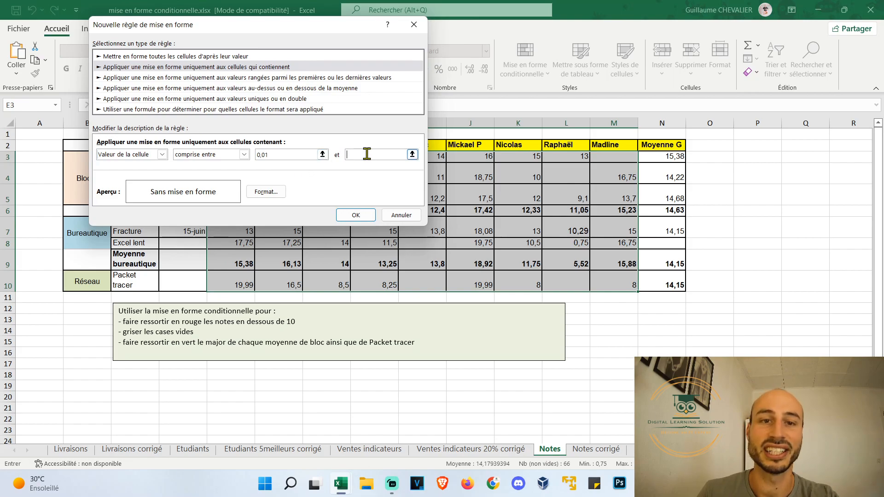
type("10")
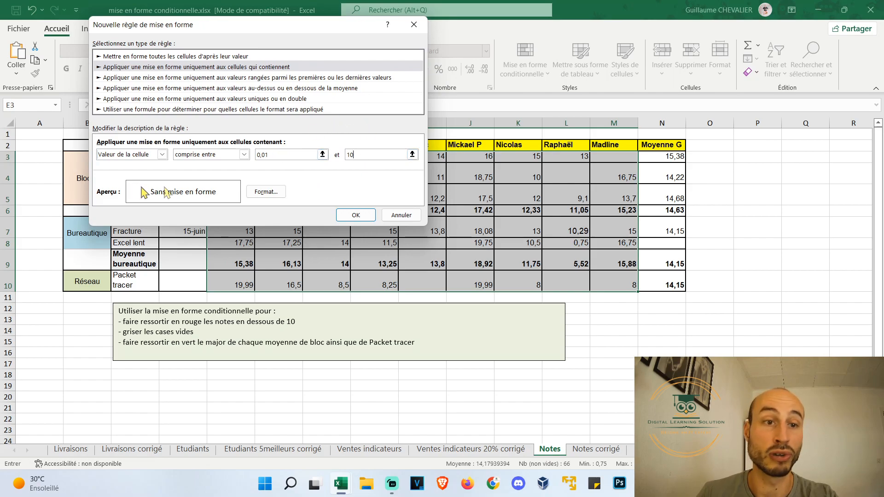
Give the rule a bright red background fill and apply it to the selected grades
left_click(258, 193)
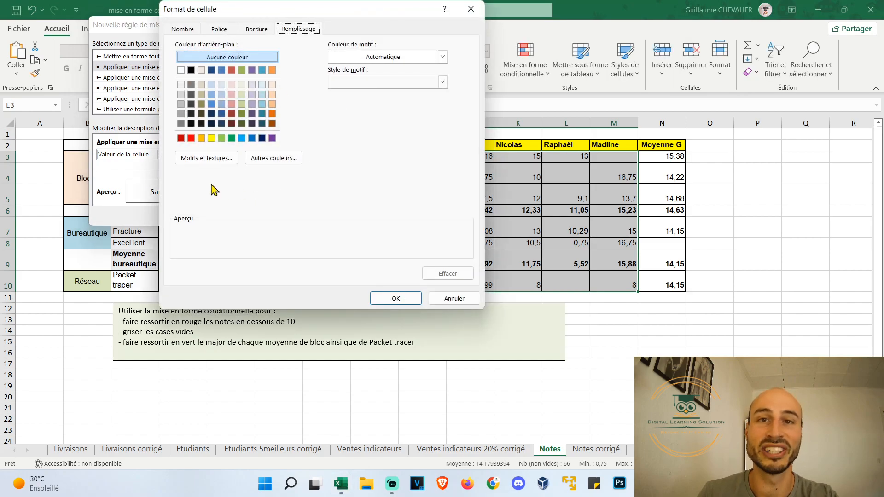
left_click(191, 138)
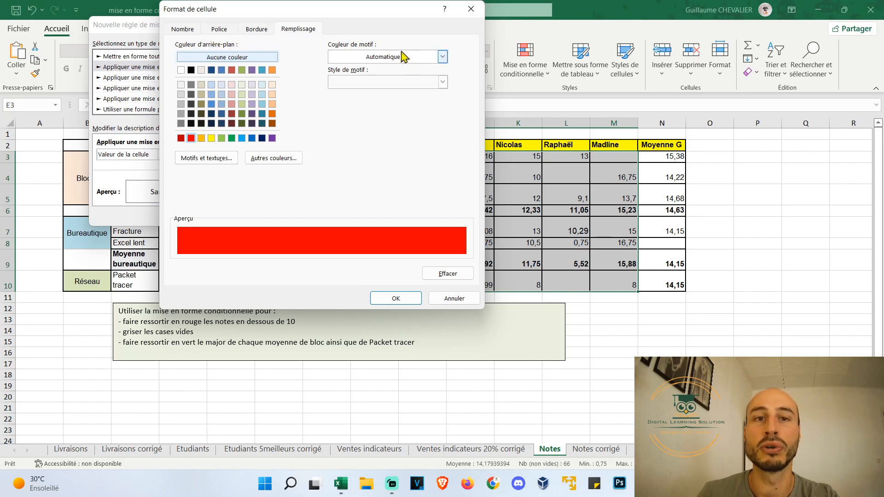
left_click(395, 296)
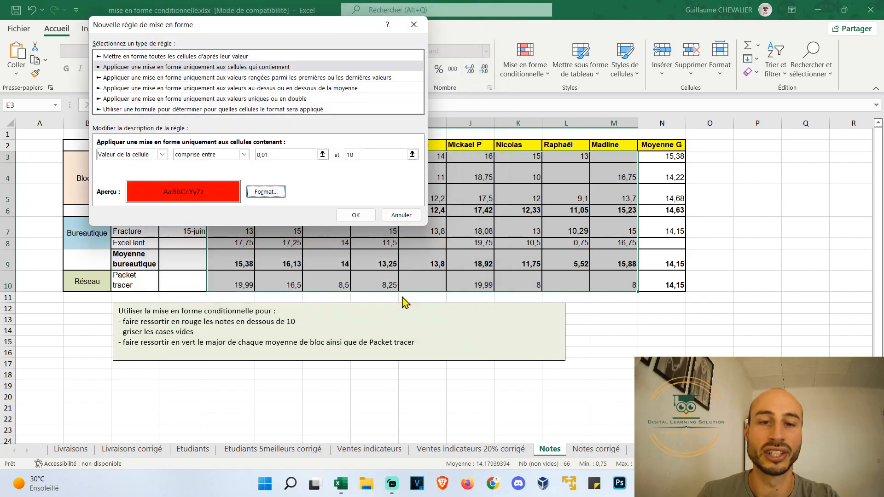
left_click(349, 215)
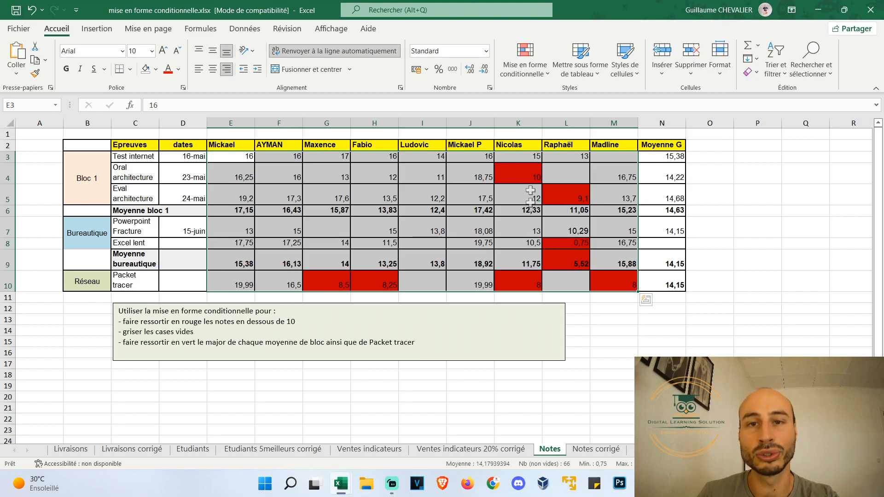
Edit the red rule on the grades so its upper limit is 9,9 and apply the change
left_click(541, 77)
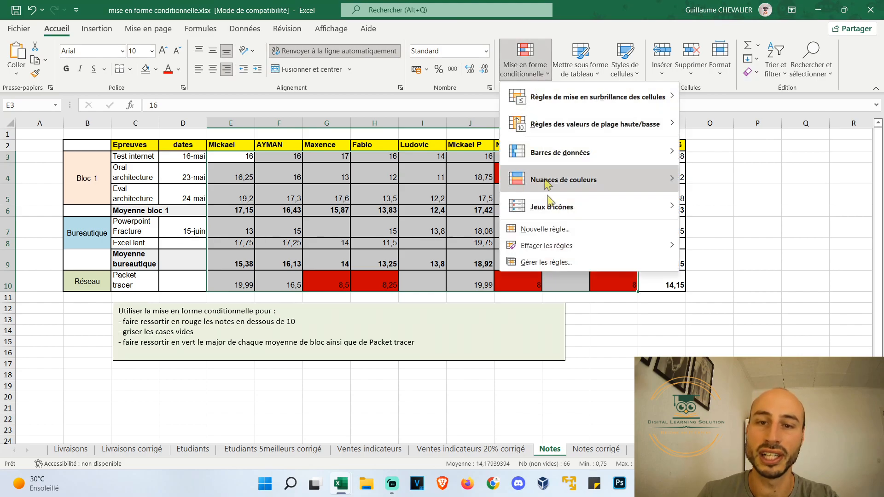
left_click(546, 262)
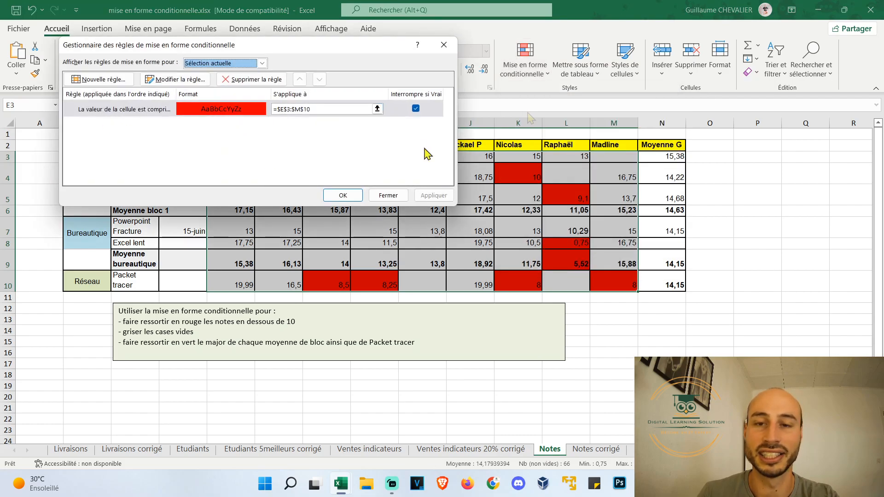
left_click(123, 111)
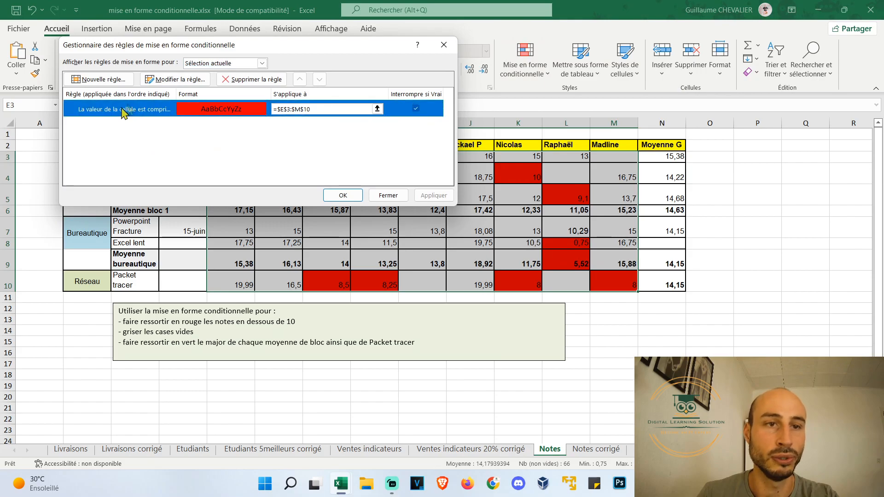
left_click(172, 80)
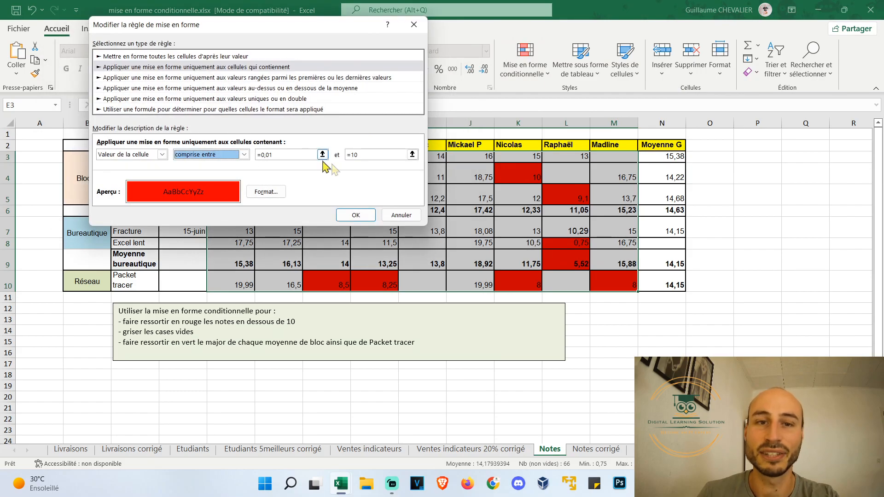
left_click(378, 156)
type("9")
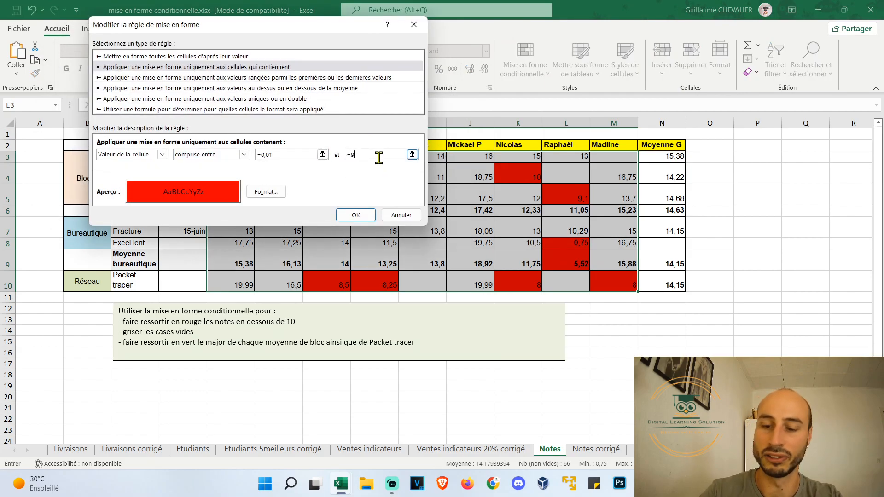
type(",")
left_click(355, 215)
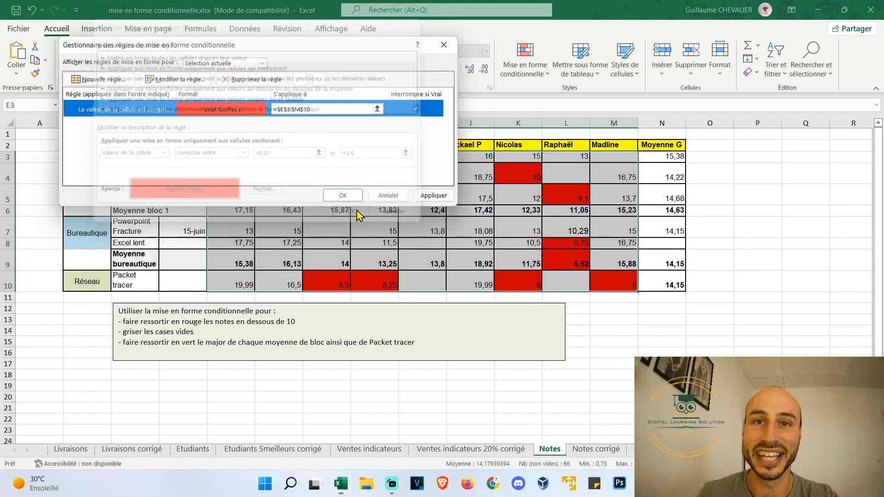
left_click(434, 195)
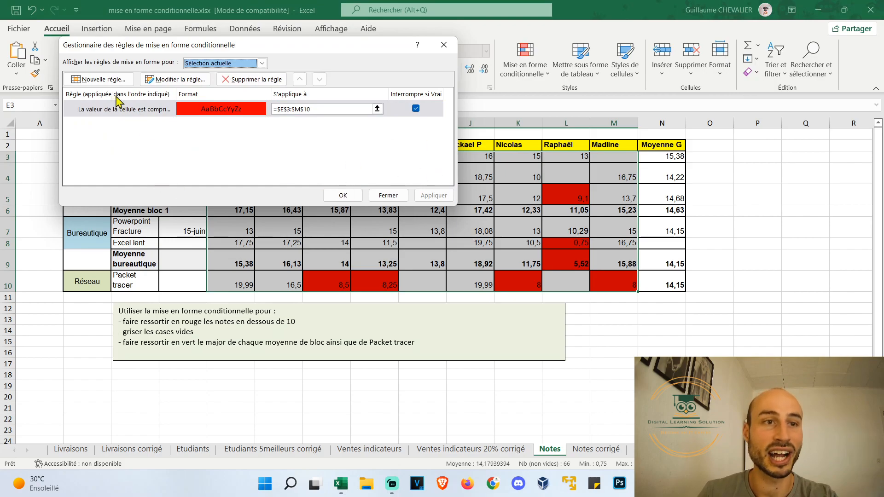
Add a second rule for grades E3:M10, of type "Appliquer une mise en forme uniquement aux cellules qui contiennent", with cell value "égale à" 0
left_click(111, 81)
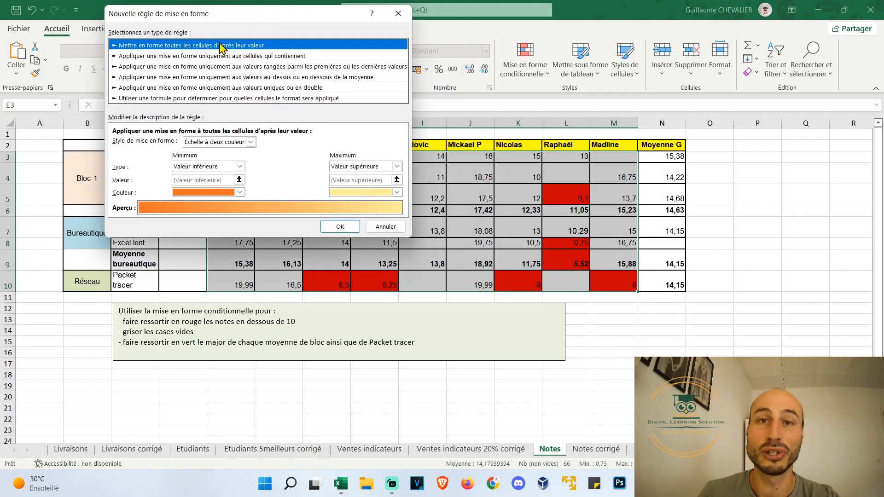
left_click(196, 58)
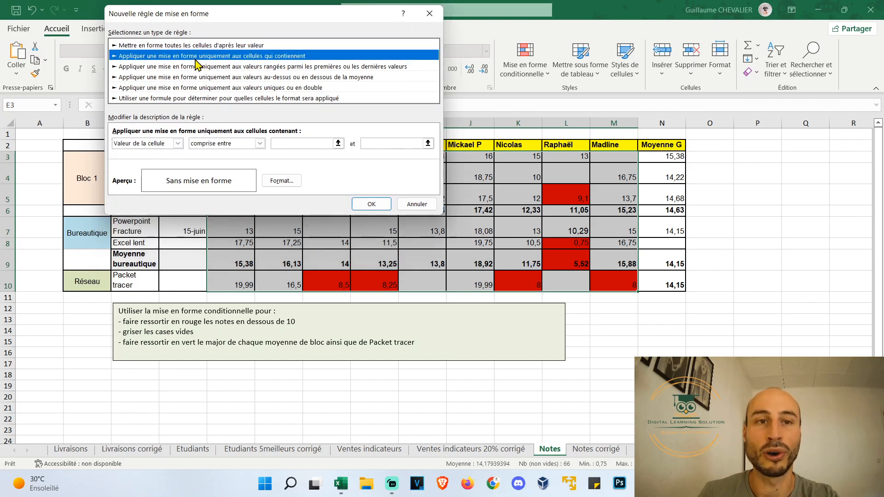
left_click(260, 144)
left_click(244, 170)
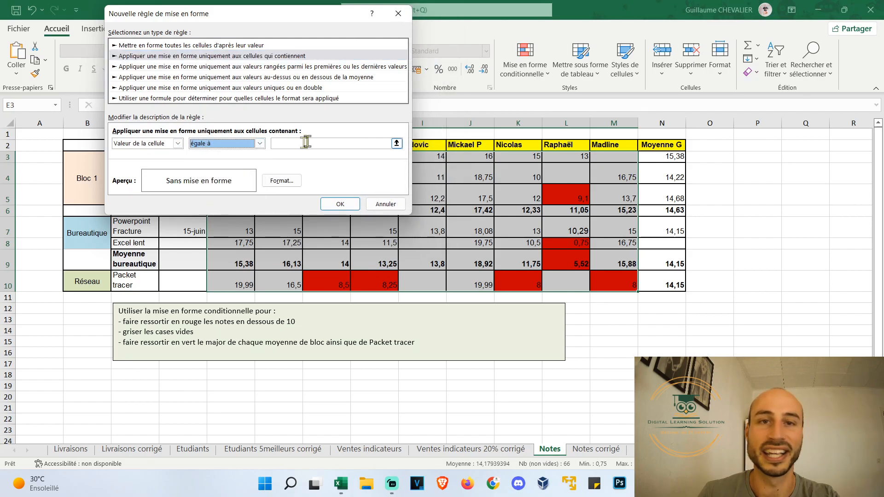
left_click(323, 144)
type("0")
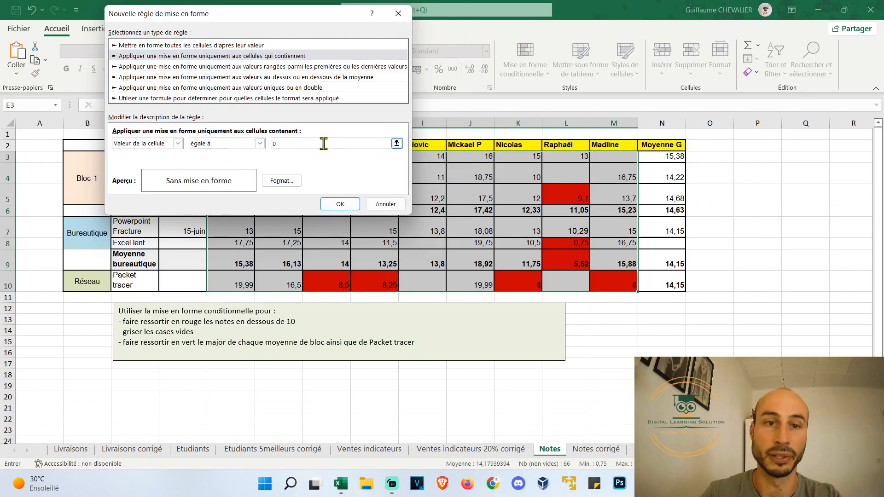
Give the equal-to-0 rule a dark grey background fill, apply it to the grades, and close the rules manager
left_click(281, 181)
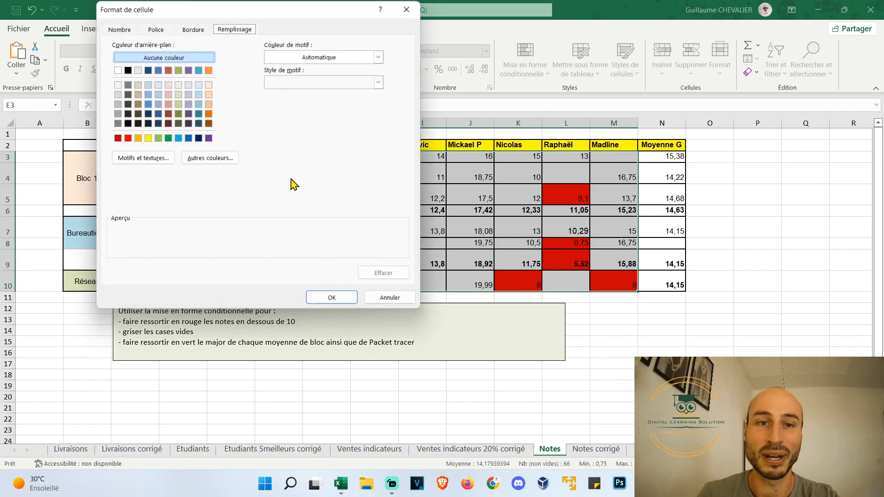
left_click(117, 123)
left_click(343, 300)
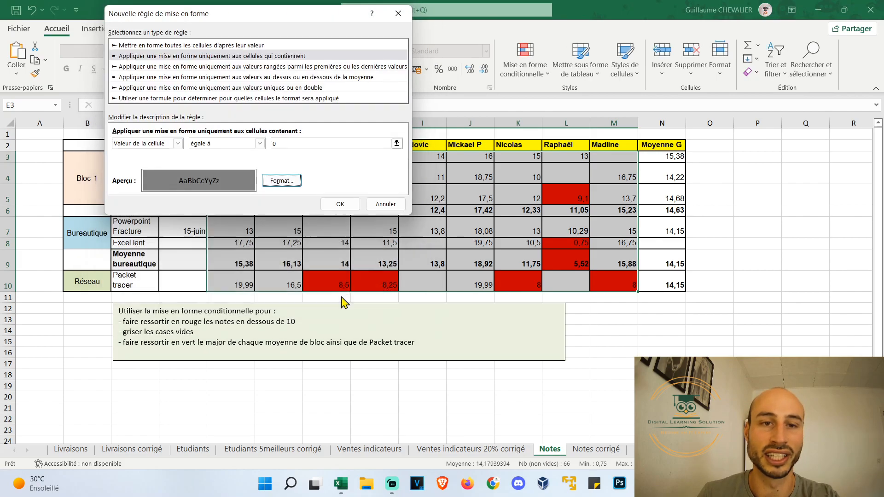
left_click(340, 204)
left_click(428, 196)
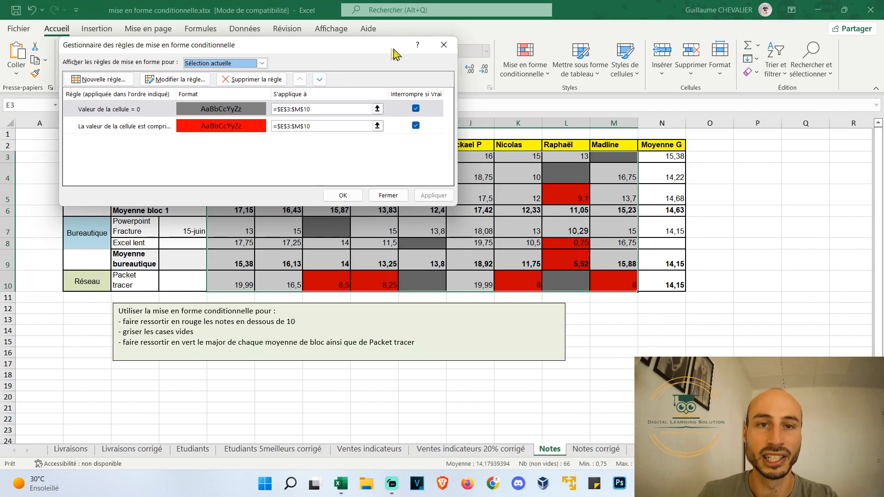
left_click_drag(395, 52, 354, 333)
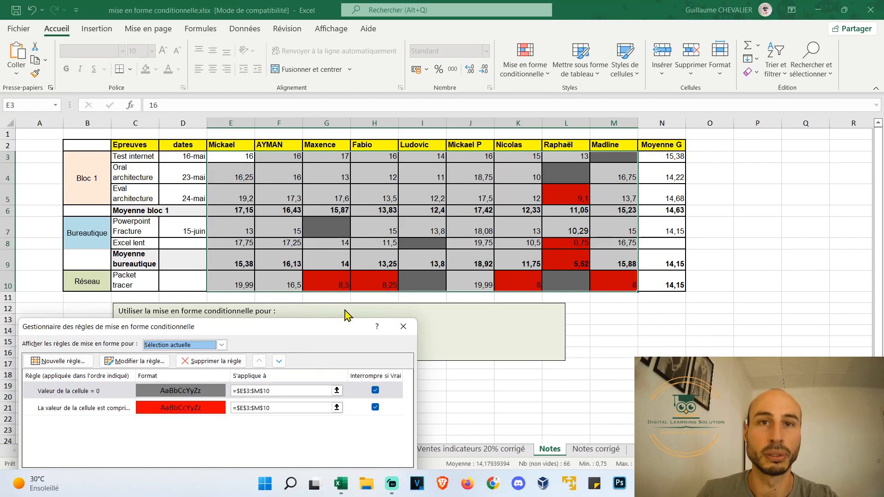
left_click(403, 326)
Highlight the 1 highest value in the "Moyenne bloc 1" row, E6:M6, with "Remplissage vert avec texte vert foncé"
left_click(229, 240)
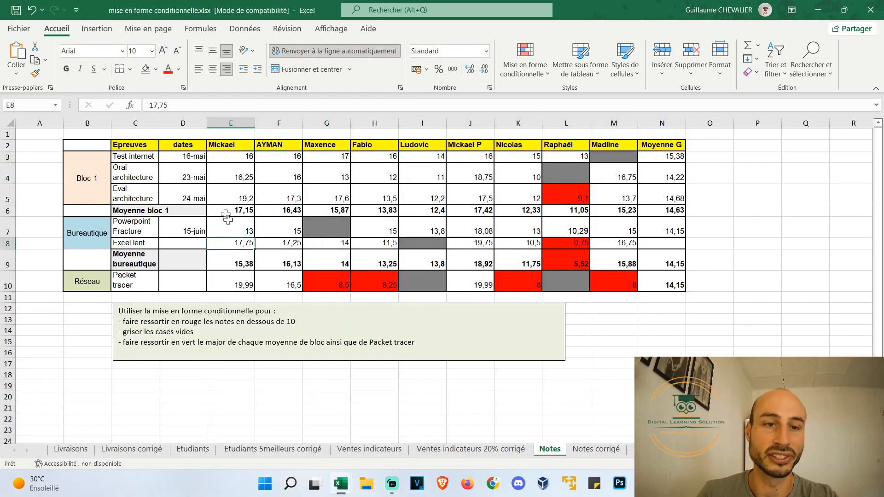
left_click_drag(226, 212, 626, 211)
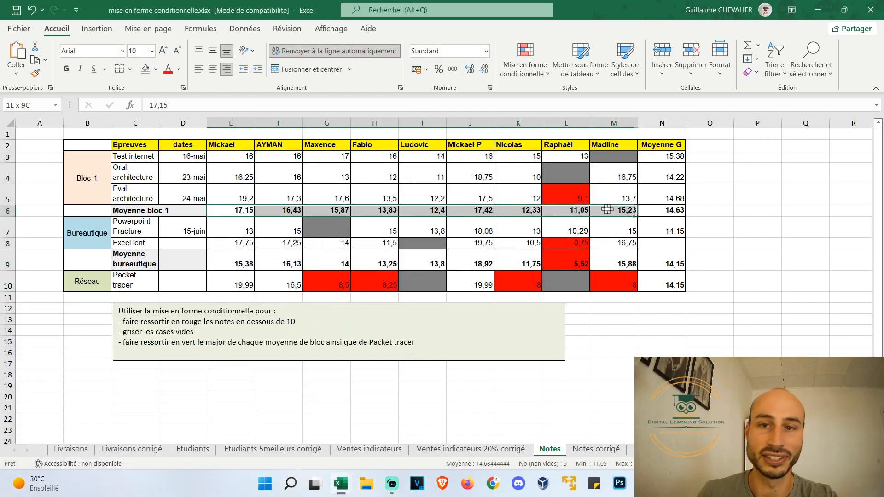
left_click(539, 78)
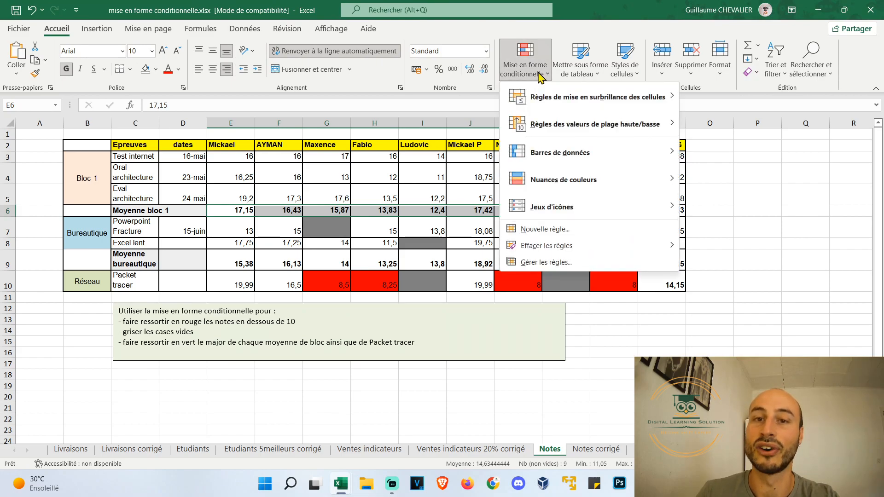
mouse_move(554, 127)
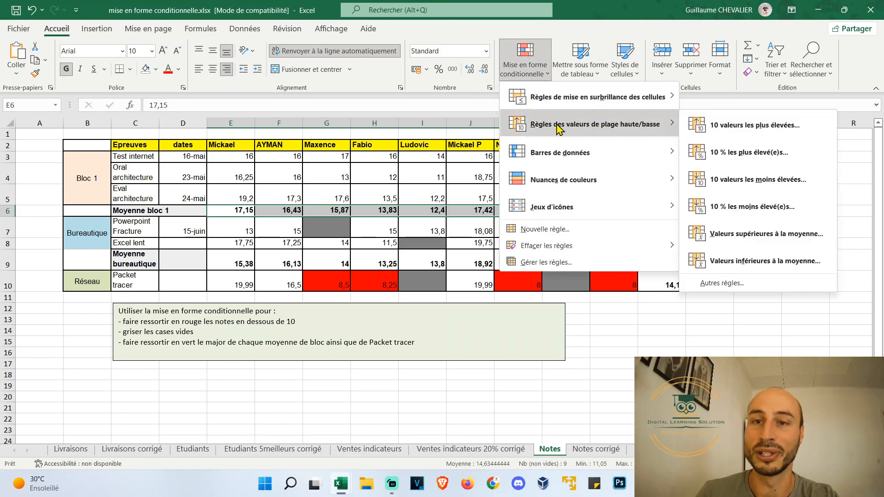
left_click(688, 125)
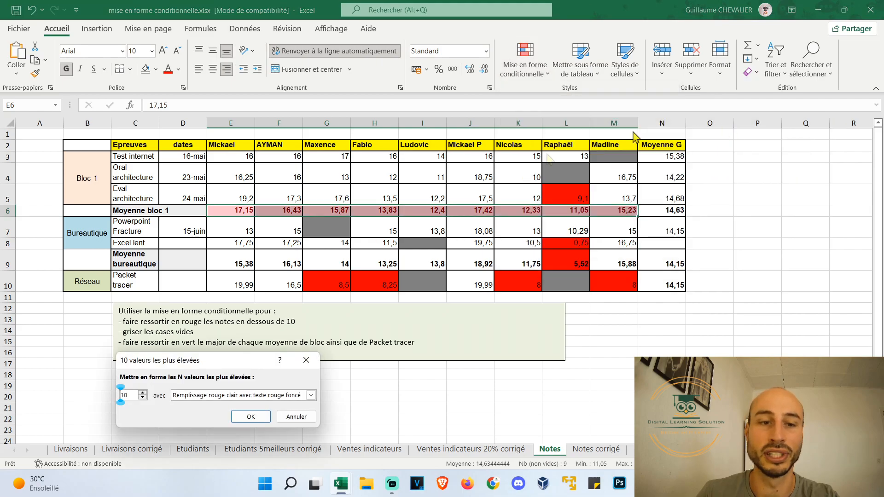
left_click_drag(184, 361, 158, 239)
double_click(98, 273)
type("1")
left_click(284, 273)
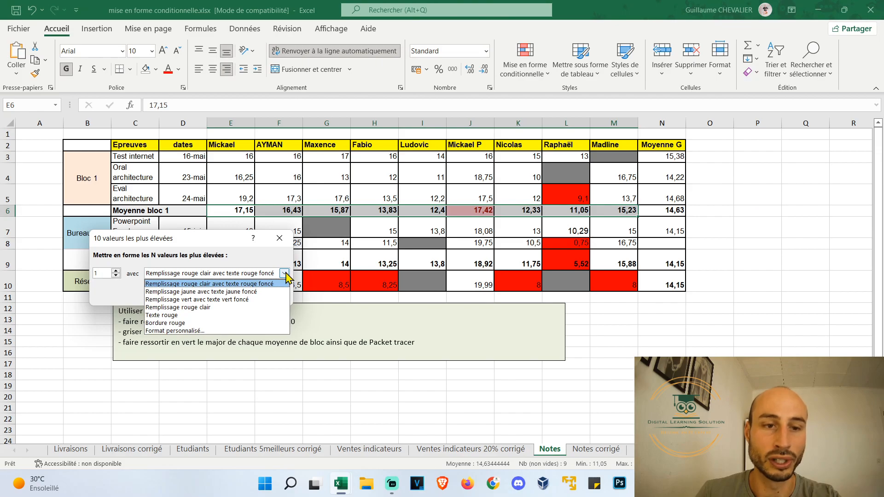
left_click(226, 299)
left_click(224, 294)
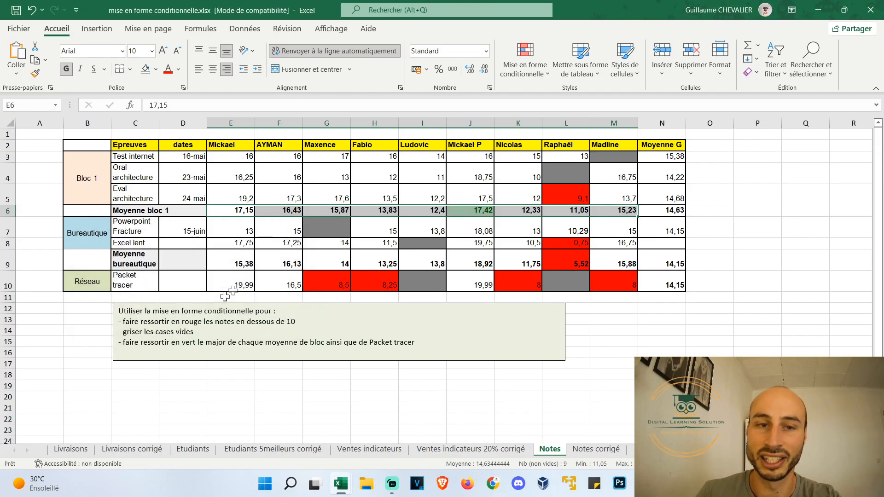
left_click(466, 211)
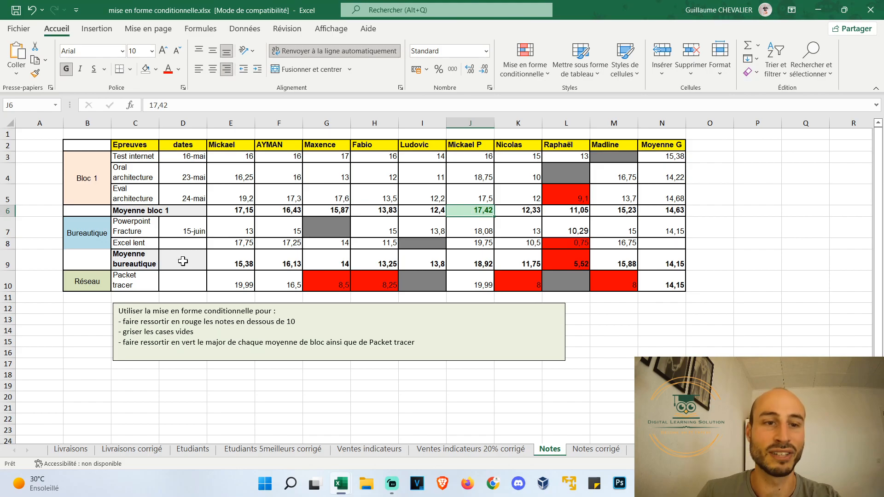
Highlight the 1 highest value in the "Moyenne bureautique" row, E9:M9, with "Remplissage vert avec texte vert foncé"
left_click_drag(211, 261, 594, 255)
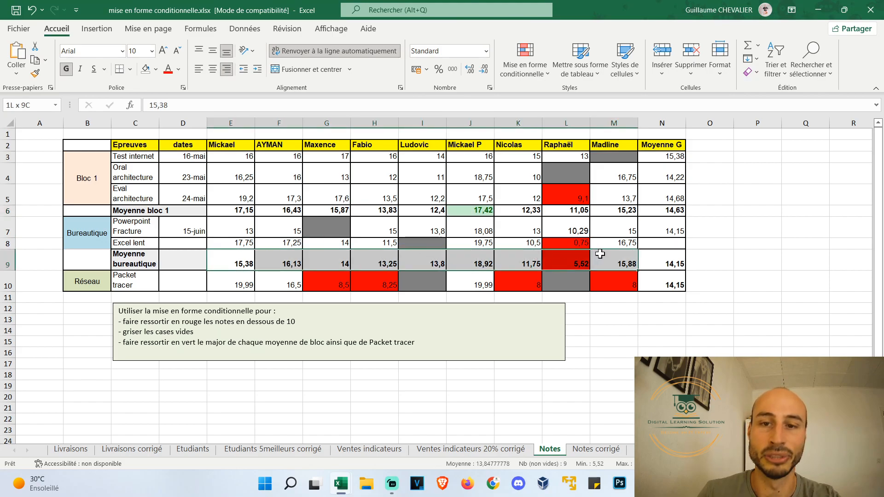
left_click(525, 60)
mouse_move(636, 124)
left_click(725, 126)
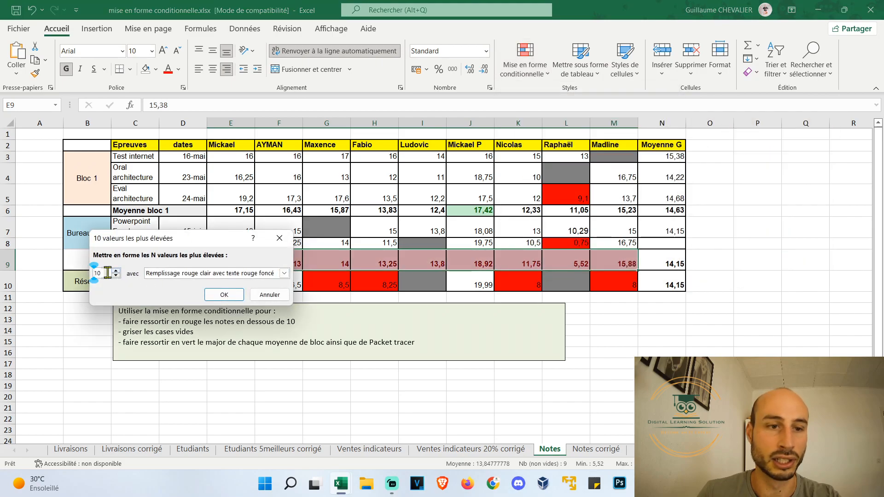
type("1")
left_click(284, 273)
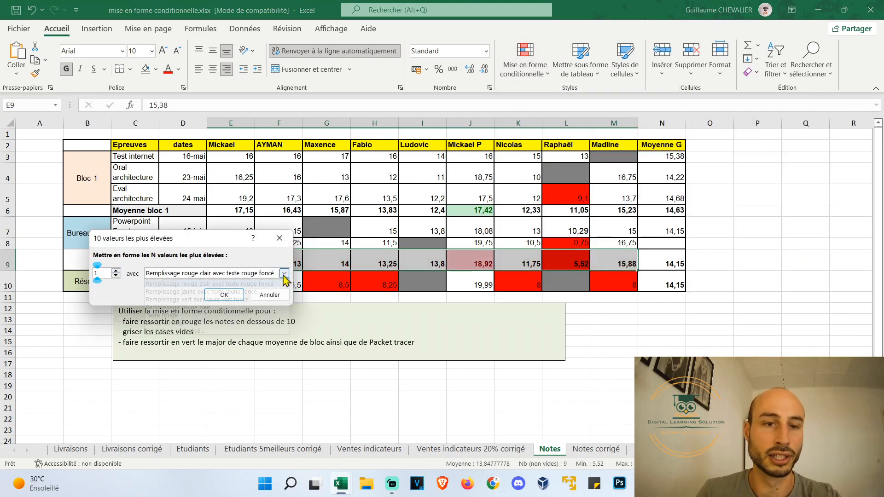
left_click(235, 300)
left_click(221, 294)
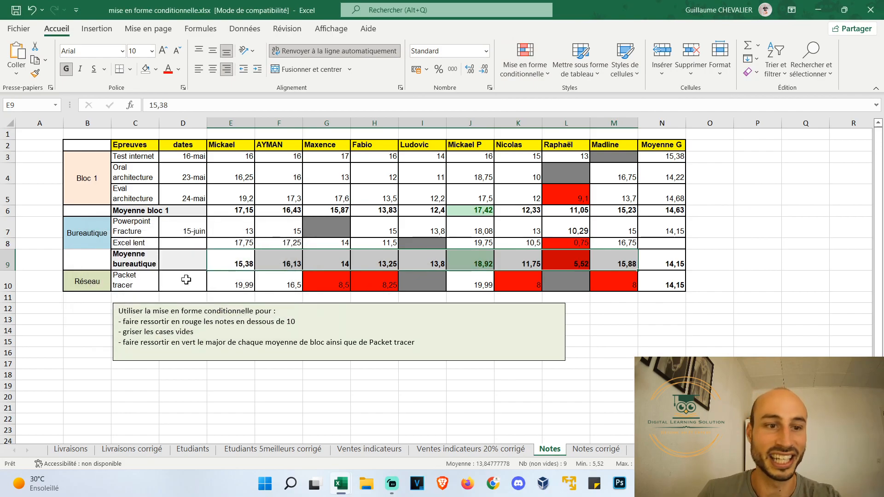
Highlight the 1 highest value in the "Packet tracer" row, E10:M10, with "Remplissage vert avec texte vert foncé"
left_click_drag(217, 285, 612, 281)
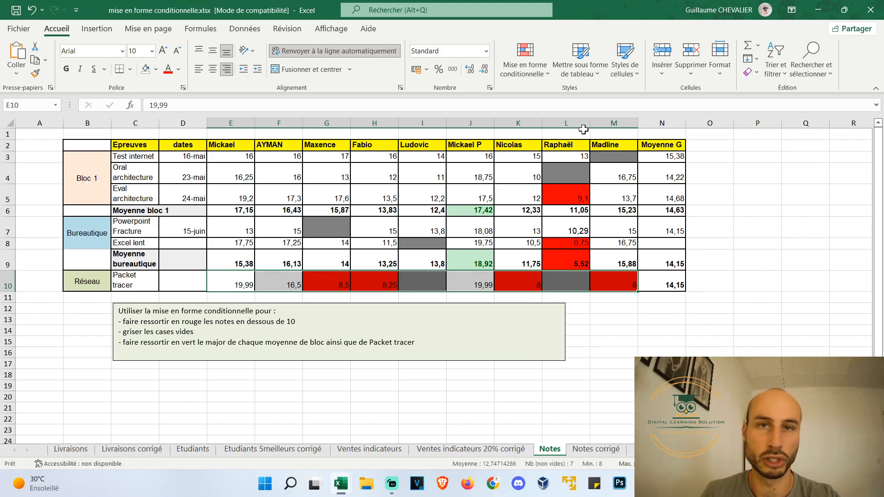
left_click(524, 64)
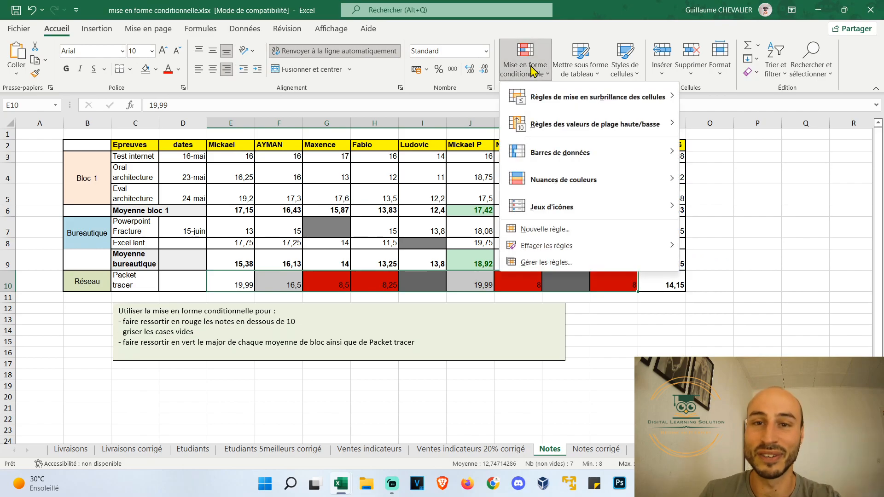
mouse_move(579, 135)
left_click(760, 130)
double_click(99, 274)
type("1")
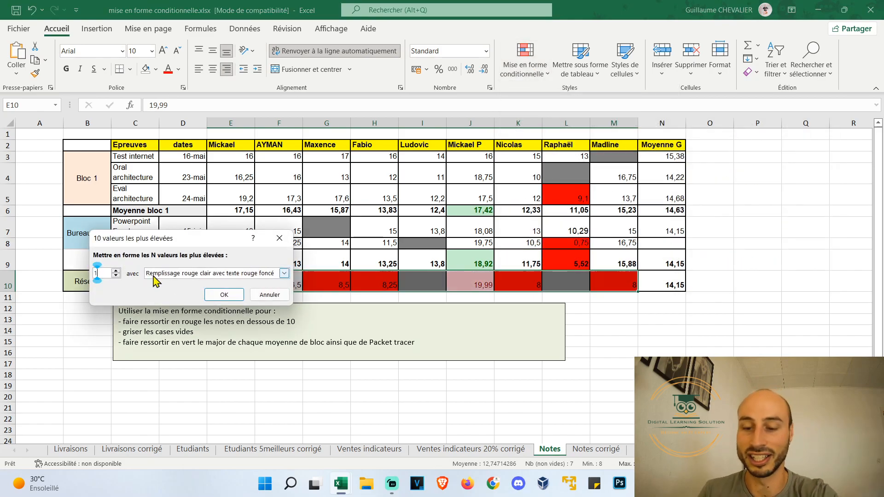
left_click(284, 273)
left_click(263, 300)
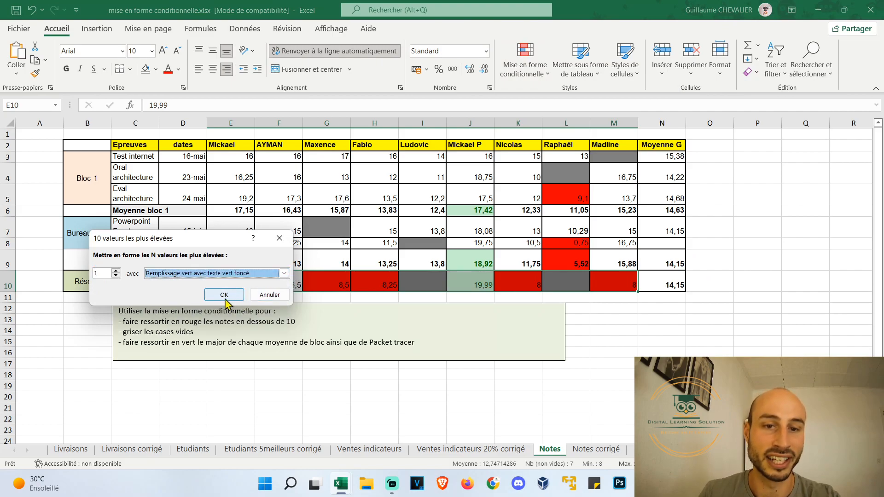
left_click(225, 297)
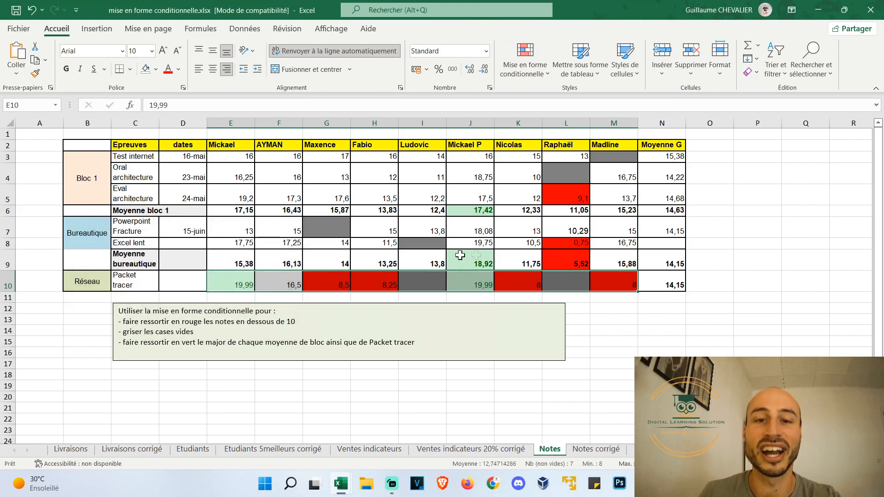
left_click(476, 277)
left_click(249, 280)
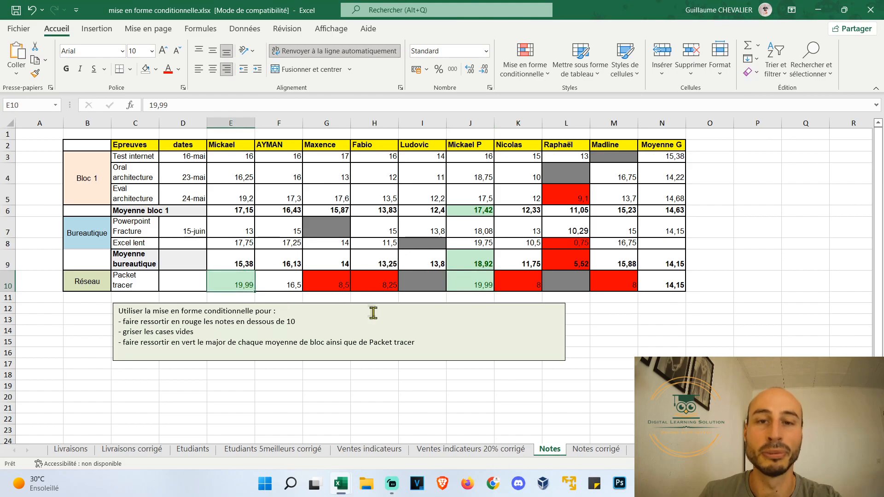
left_click(420, 396)
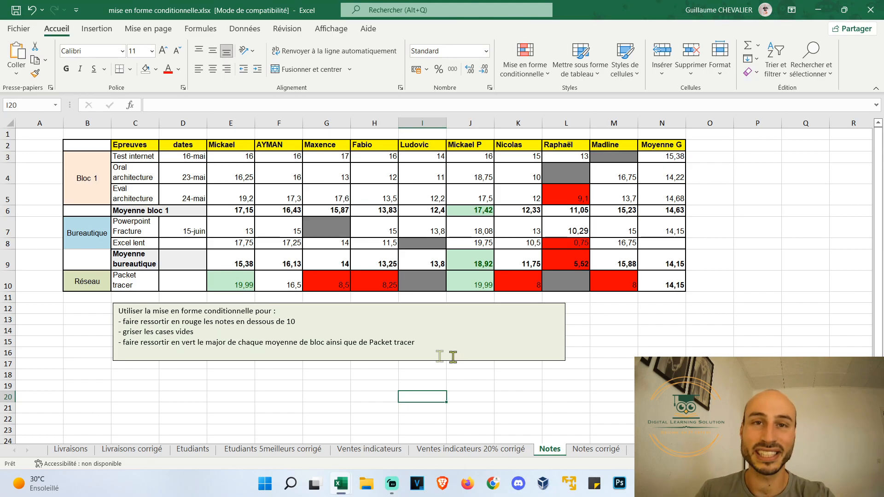
Switch to the workbook "tableau de données 1.xlsx" and compare its VENTES sheet with the VENTES corrigé sheet
mouse_move(338, 491)
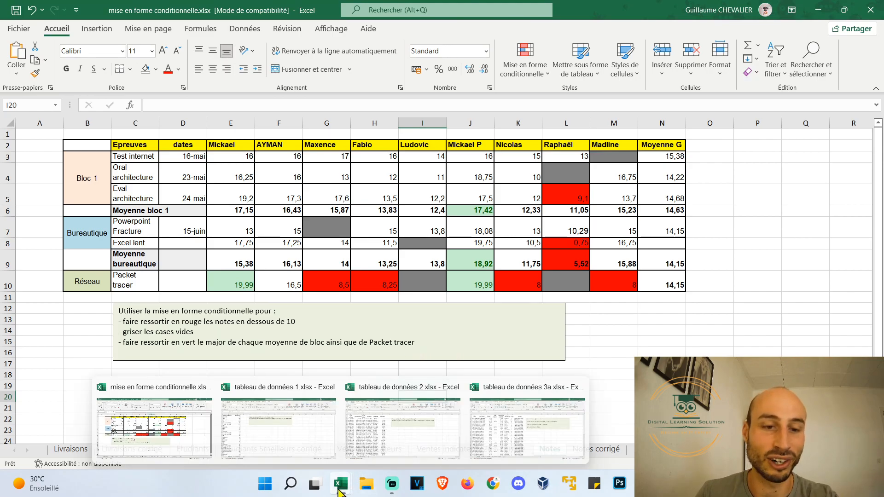
left_click(279, 430)
left_click(371, 263)
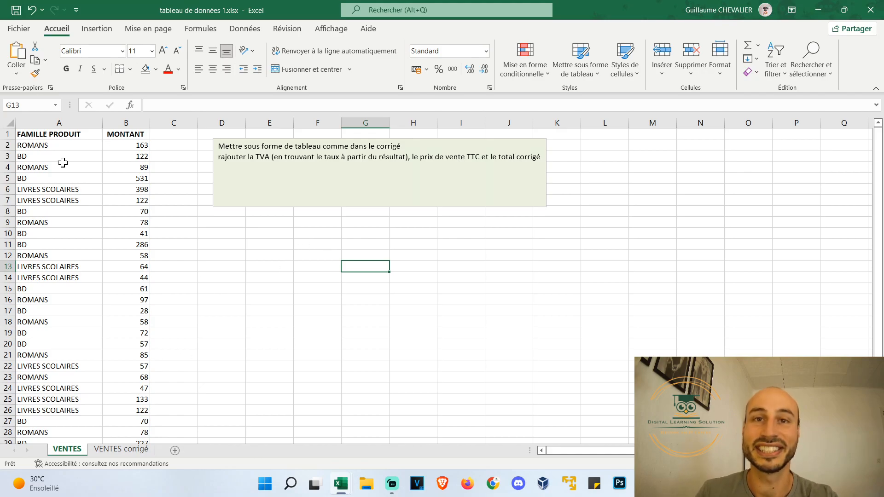
left_click(121, 448)
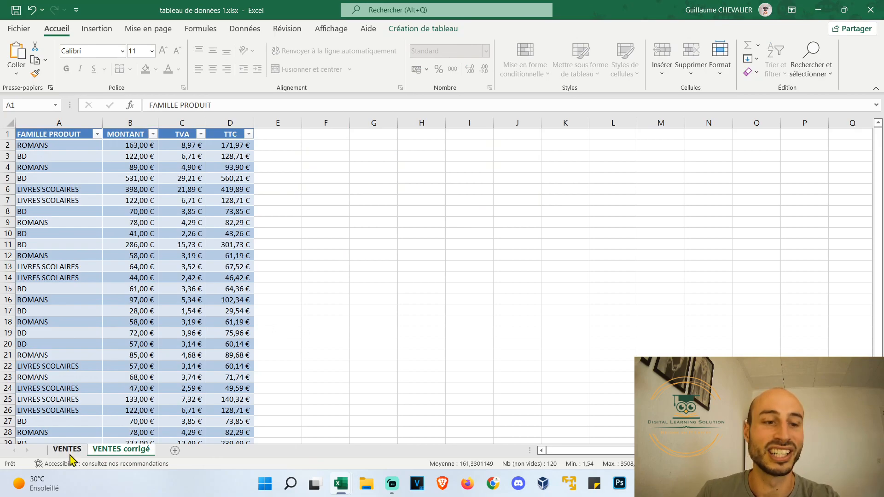
key("ctrl+Page_Up")
Convert the VENTES data A1:B29 into a table with headers, using the blue banded style from the second row of the Moyen styles
left_click(61, 134)
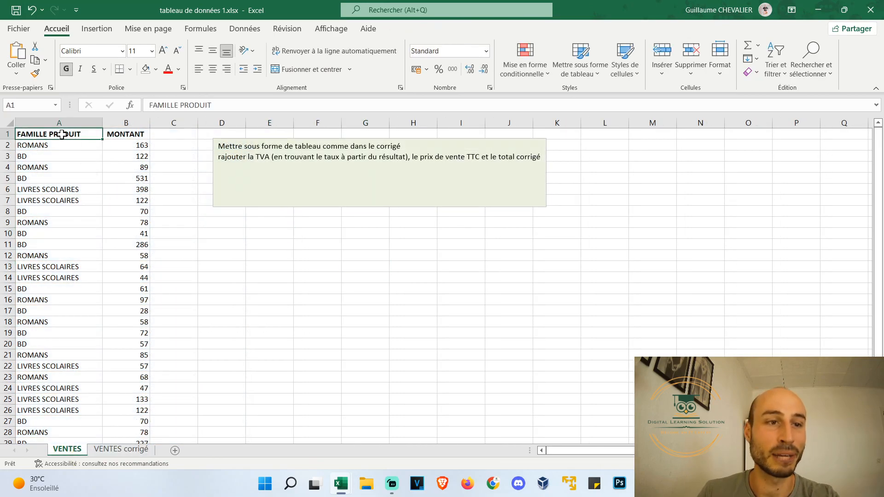
key("ctrl+shift+End")
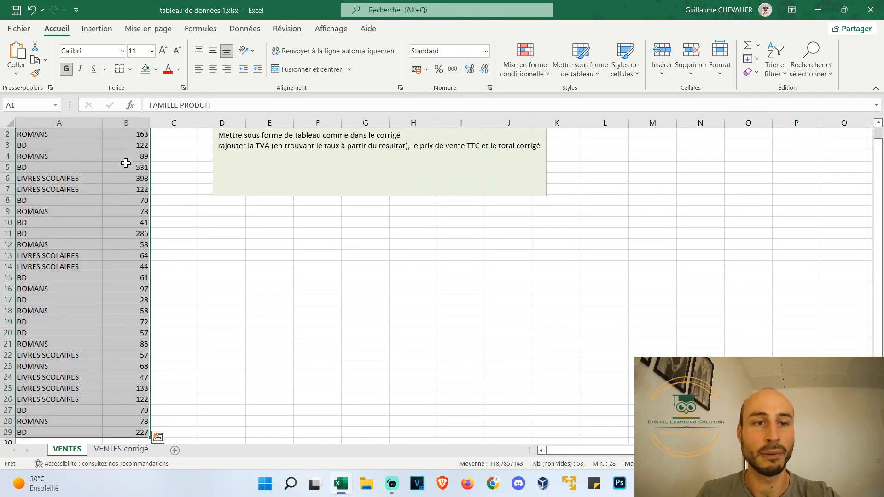
scroll(123, 186, "up", 1)
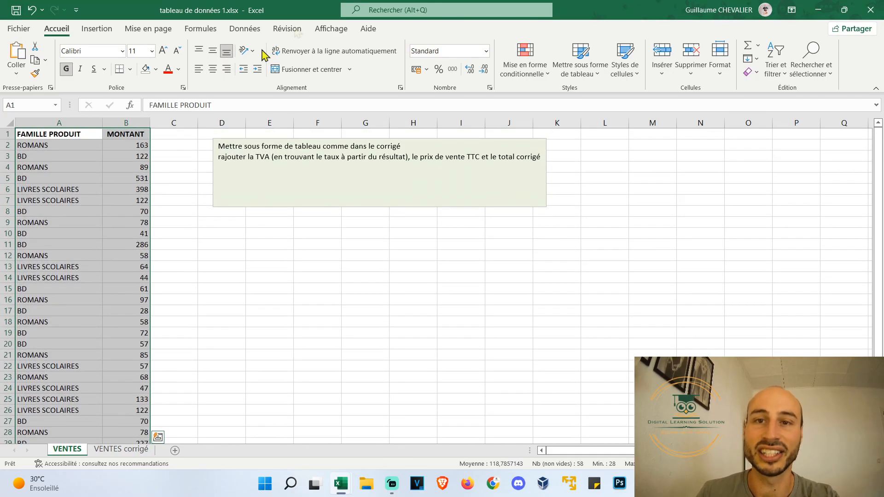
left_click(600, 76)
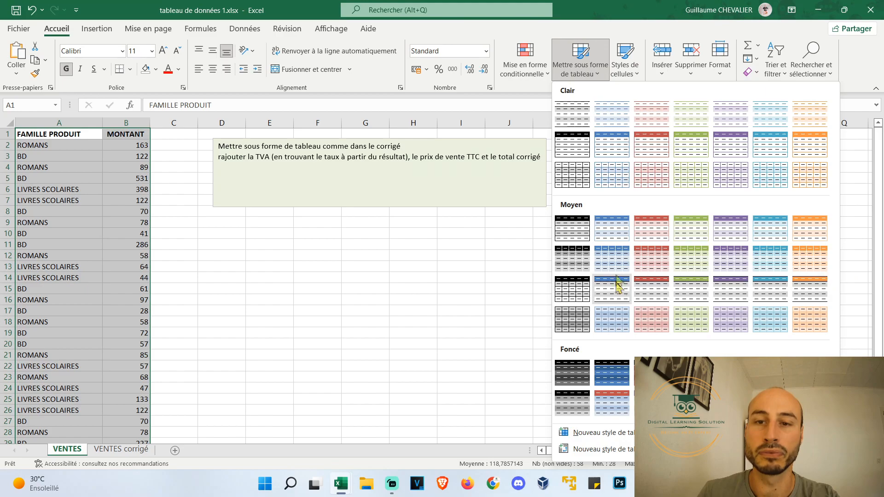
left_click(612, 258)
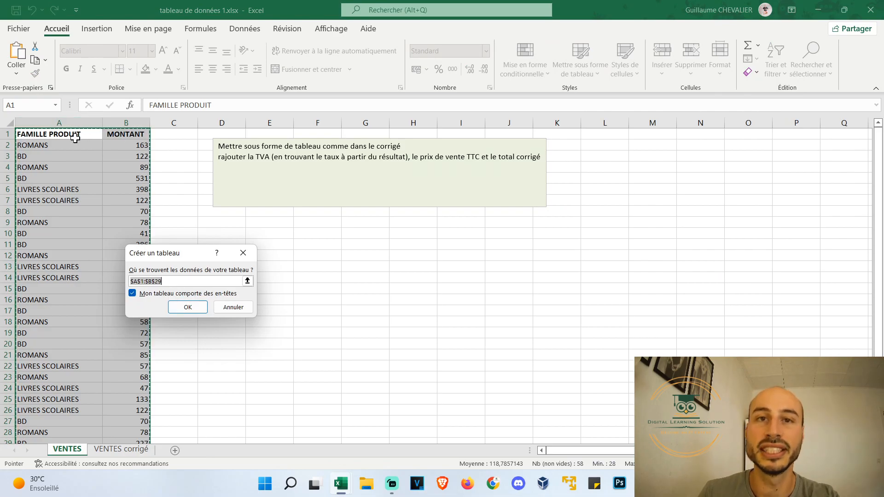
left_click(193, 308)
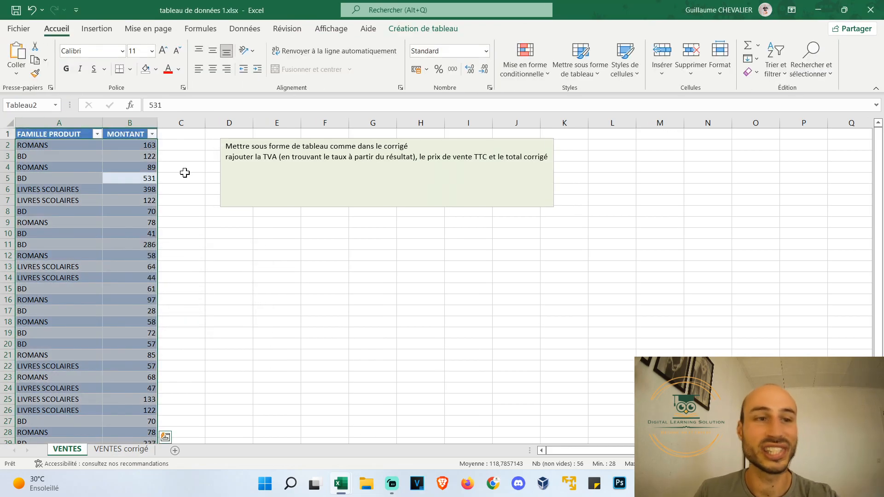
left_click(167, 187)
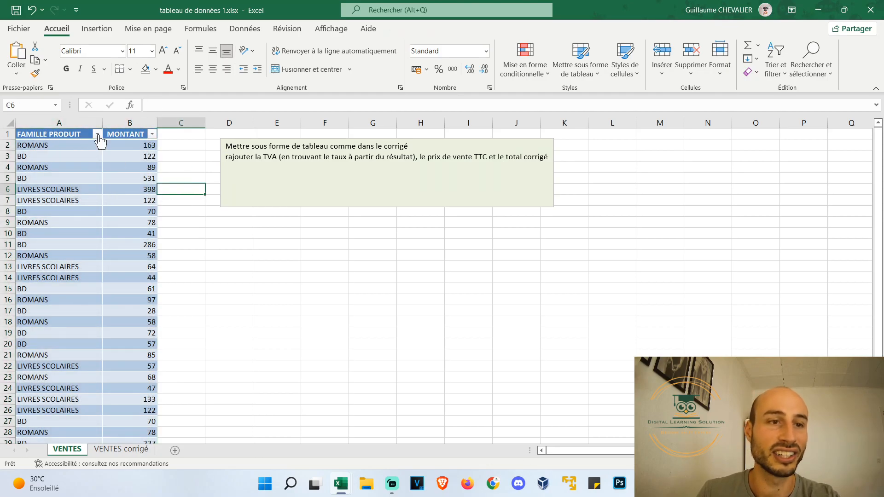
Filter the FAMILLE PRODUIT column to show only the BD rows
left_click(98, 135)
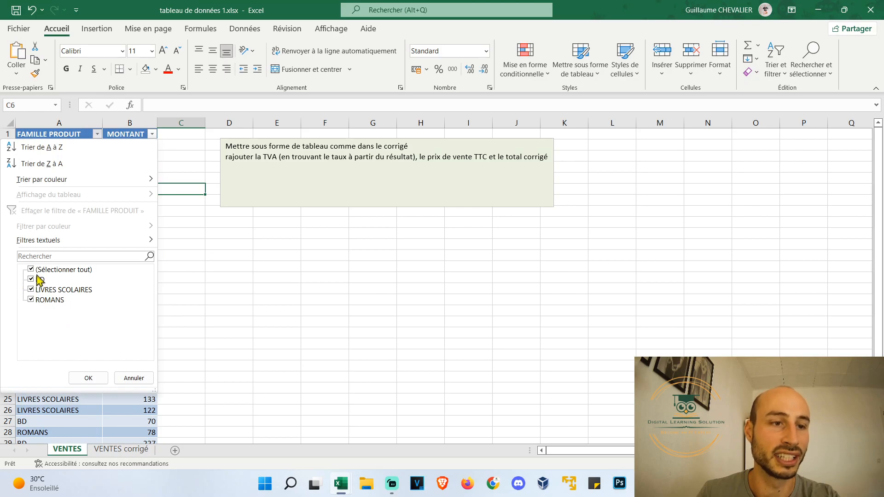
left_click(31, 289)
left_click(31, 300)
left_click(89, 378)
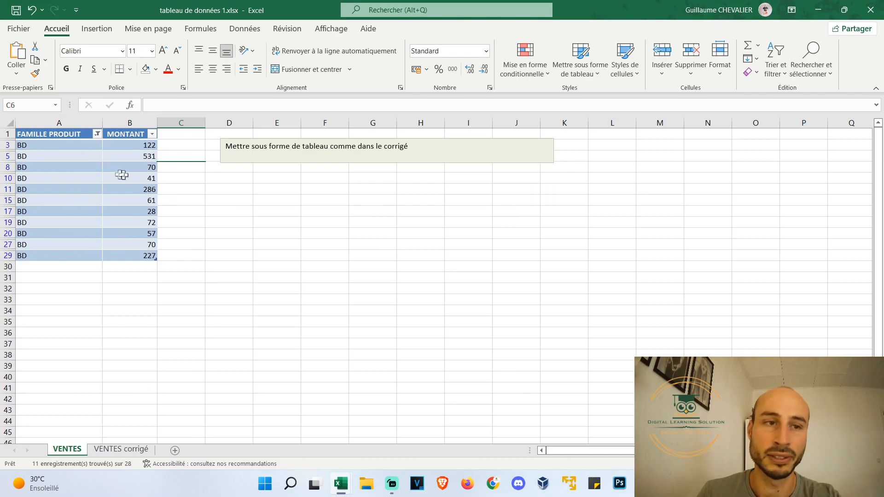
Reselect all product families in the FAMILLE PRODUIT filter to show every row
left_click(97, 134)
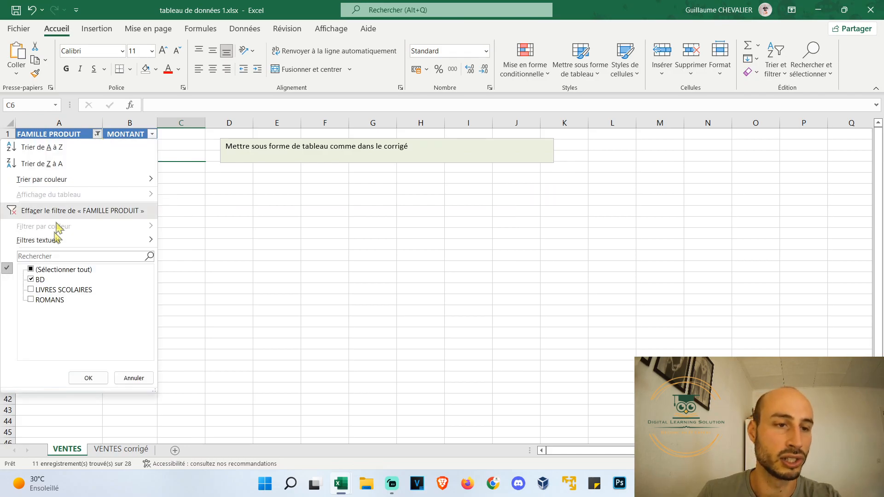
left_click(39, 271)
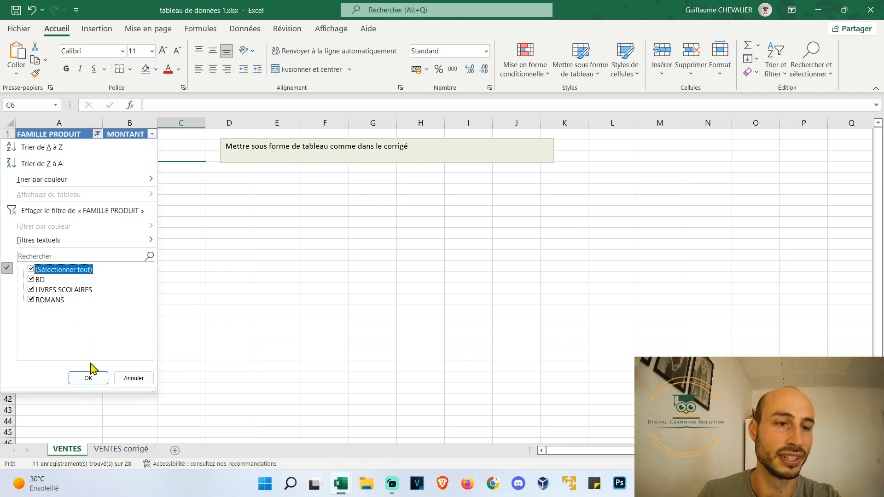
left_click(90, 378)
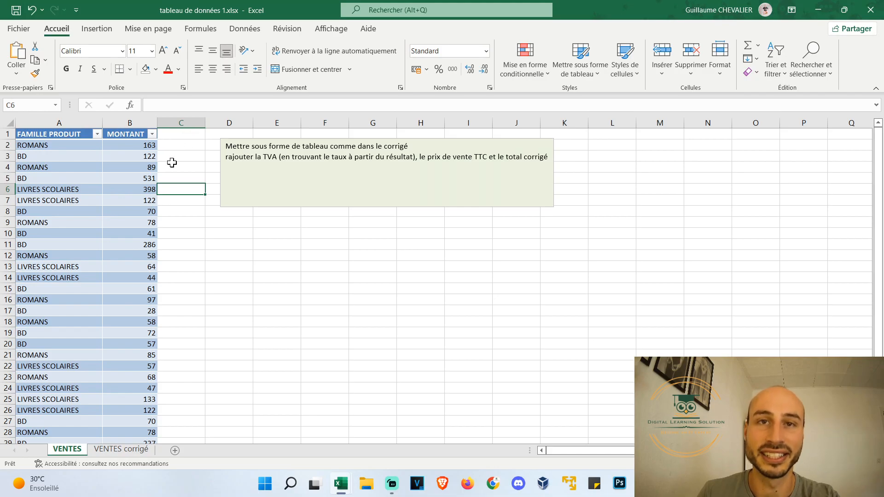
Check the formatting on the VENTES corrigé sheet and apply the euro accounting format to the MONTANT column on VENTES
left_click(138, 449)
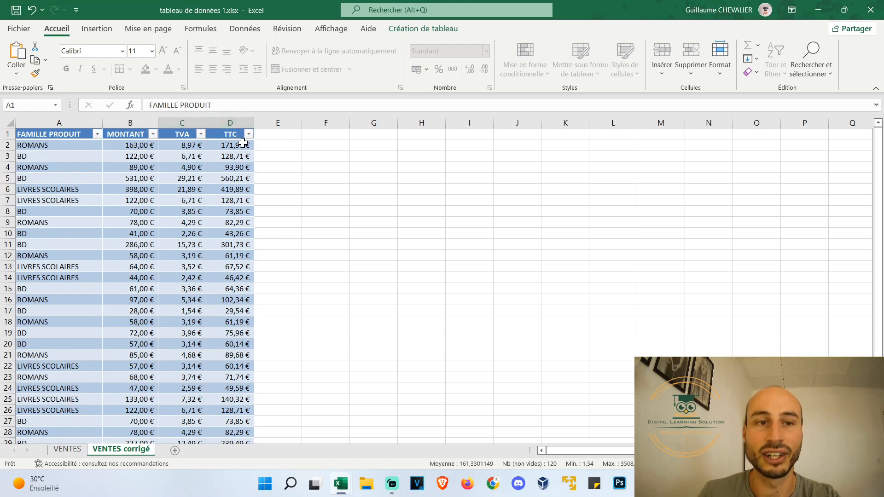
left_click(67, 449)
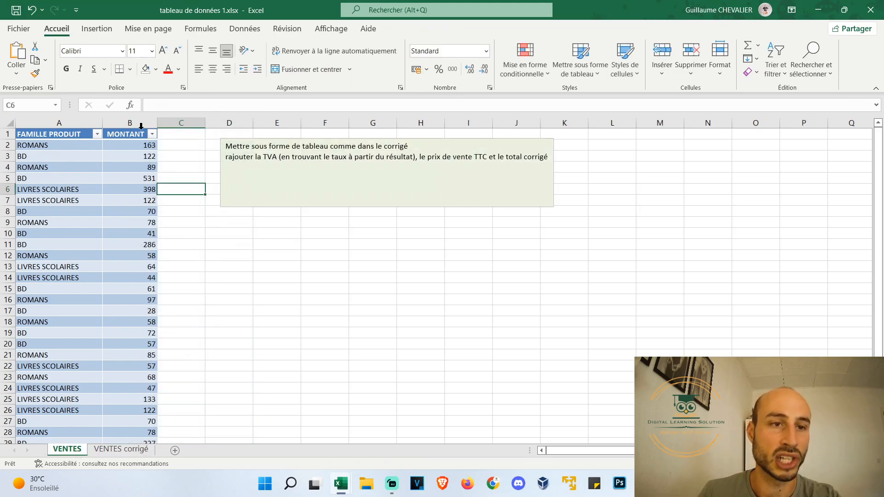
left_click(141, 122)
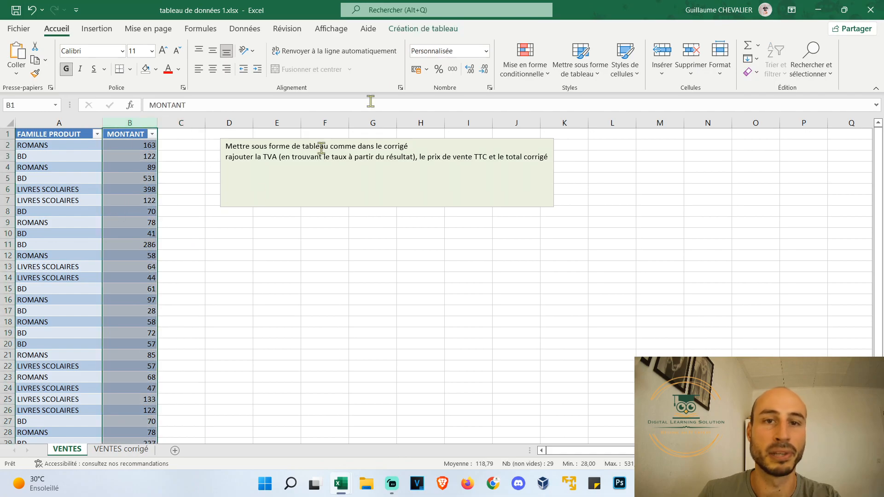
left_click(416, 70)
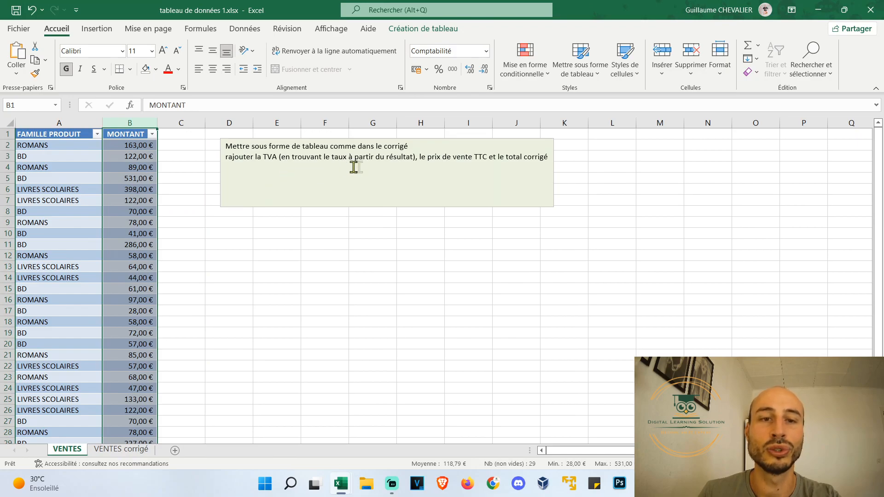
Look up the first TVA amount on VENTES corrigé and calculate the rate in D9 of VENTES with =8,97/B2
left_click(124, 447)
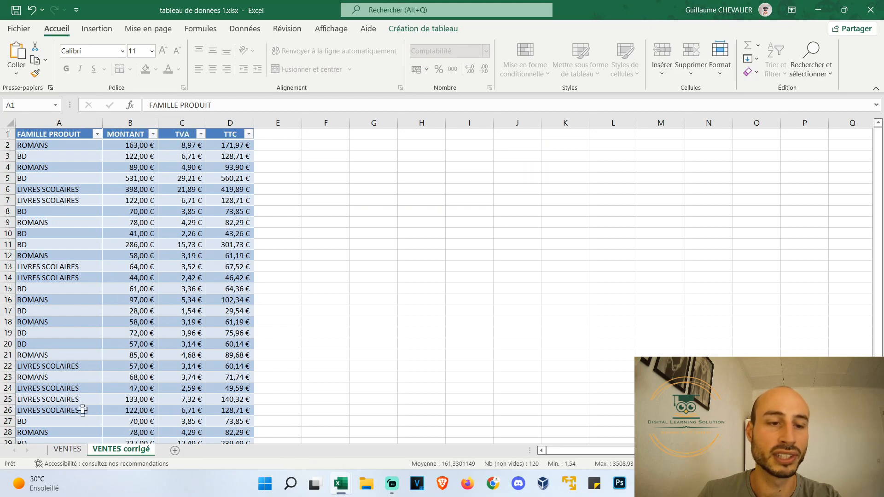
left_click(73, 450)
left_click(236, 222)
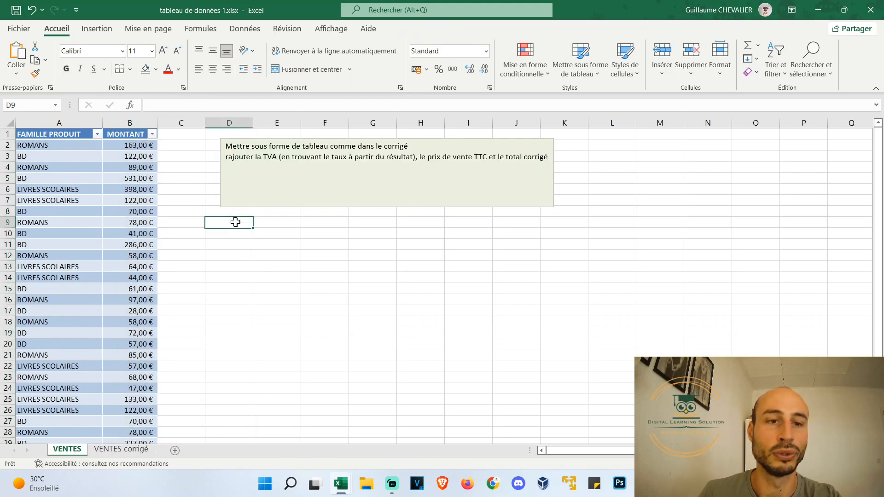
type("=")
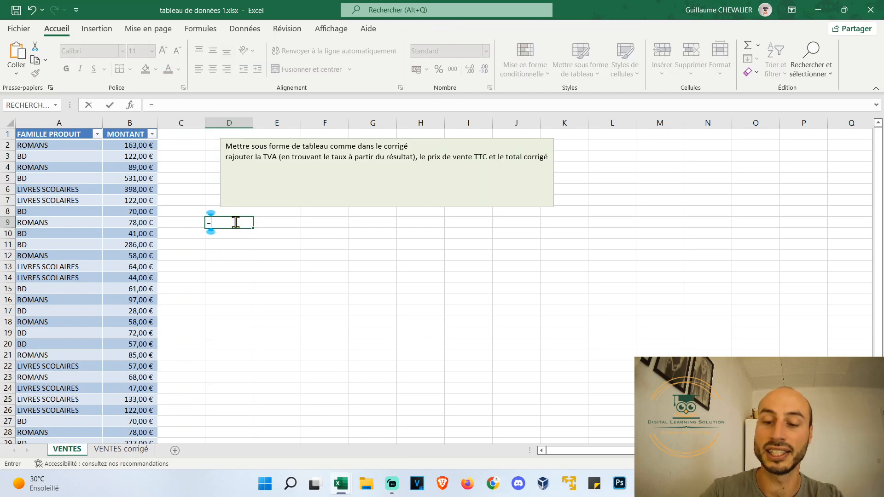
type("8,97")
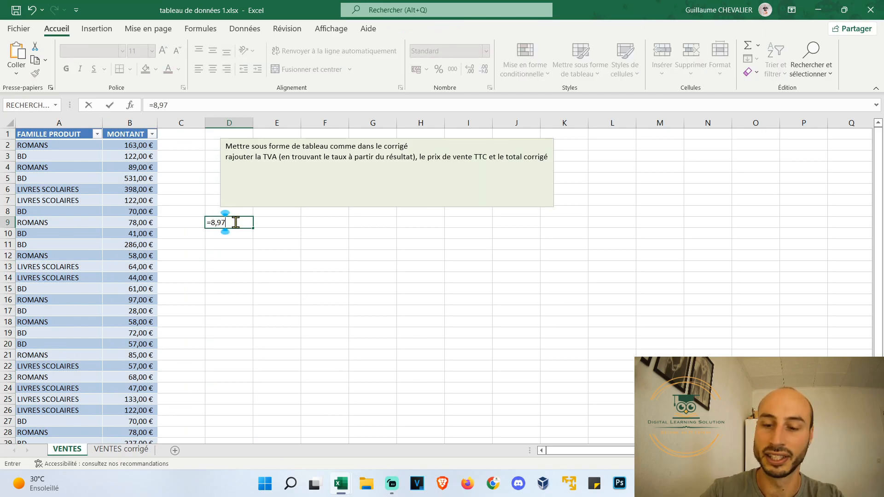
type("/")
left_click(138, 143)
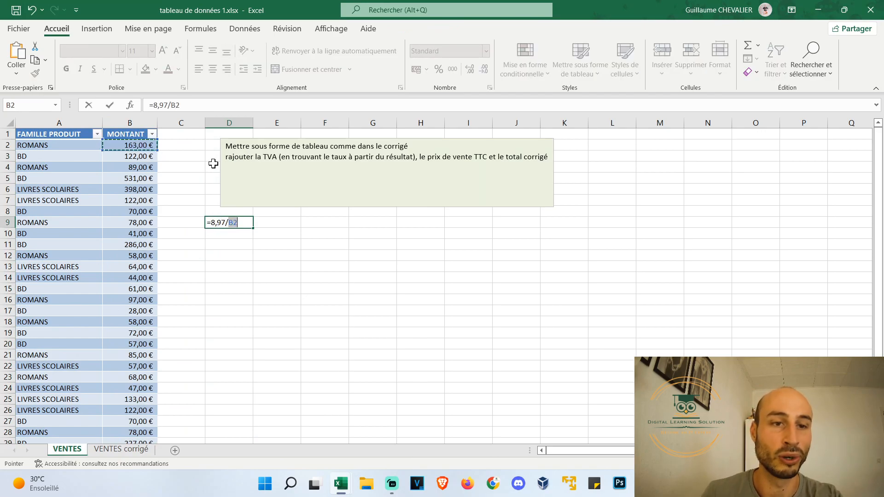
key("Return")
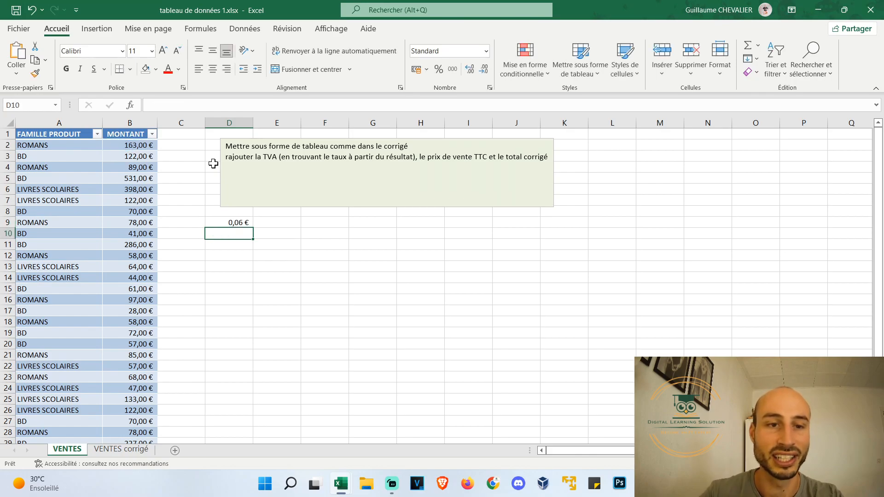
Format the TVA rate in D9 as a percentage with two decimals
left_click(237, 224)
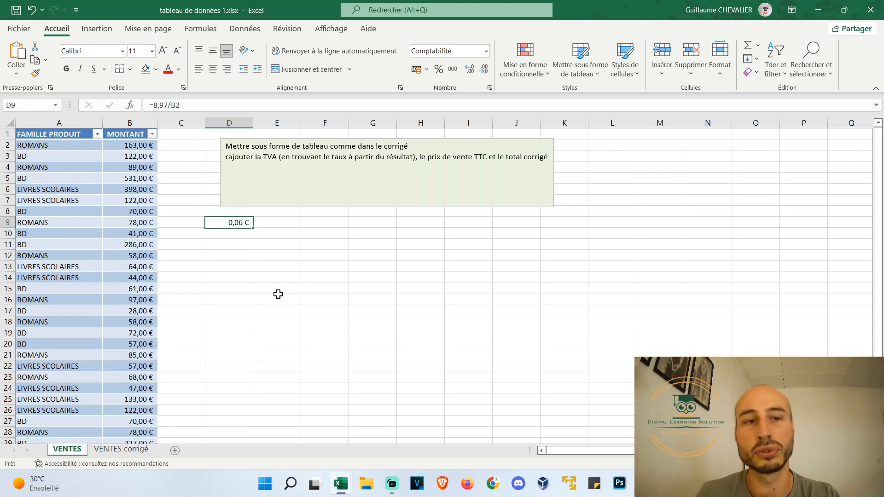
left_click(470, 69)
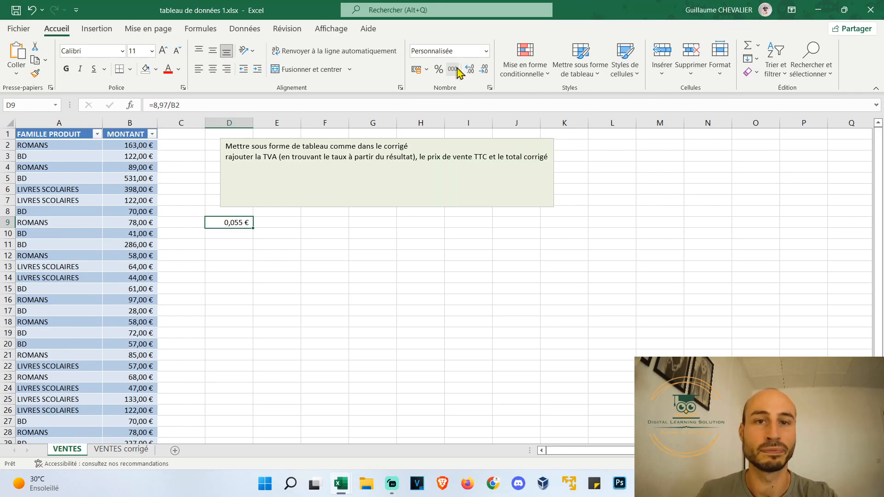
left_click(439, 69)
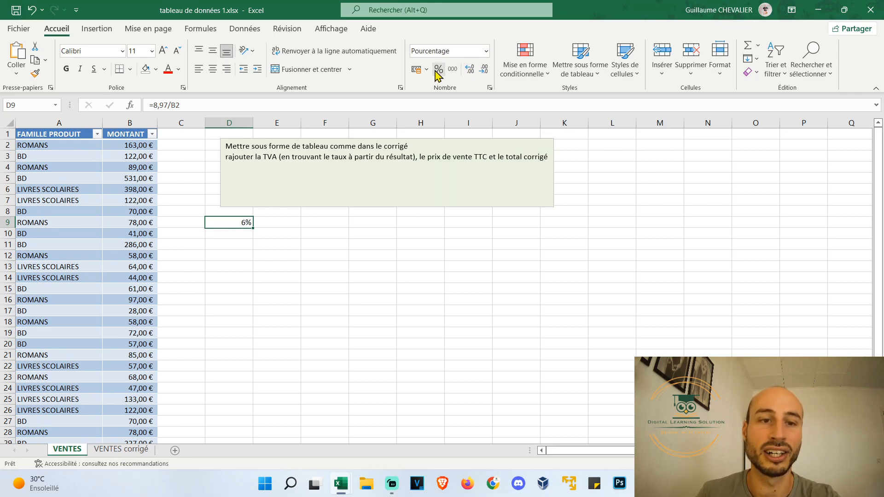
left_click(469, 70)
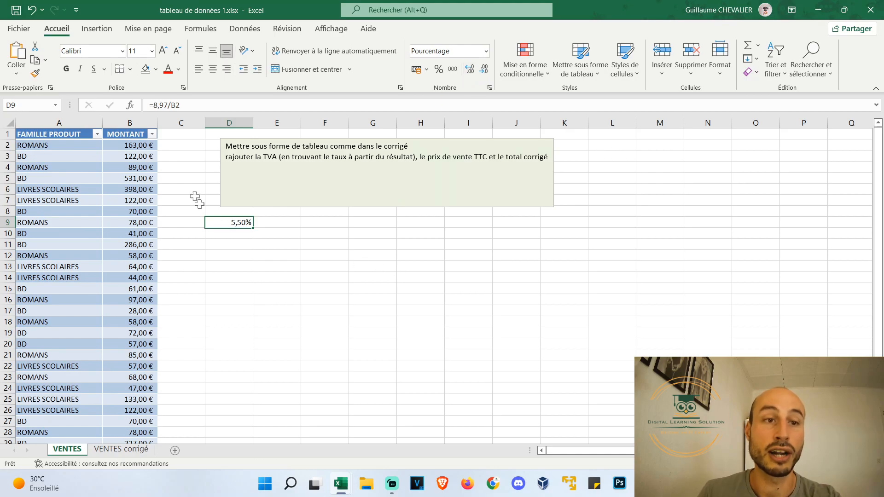
Add a TVA column to the table by entering the header "TVA" in C1
left_click(180, 136)
type("TVA")
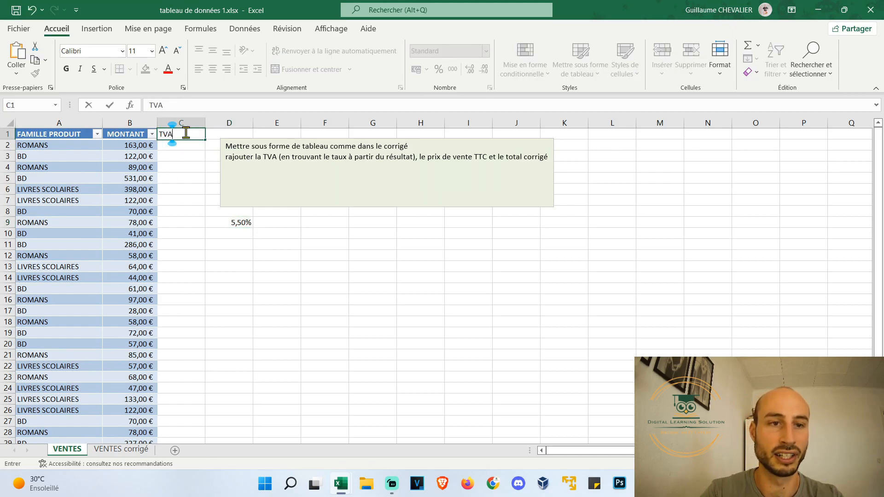
key("Return")
left_click(183, 156)
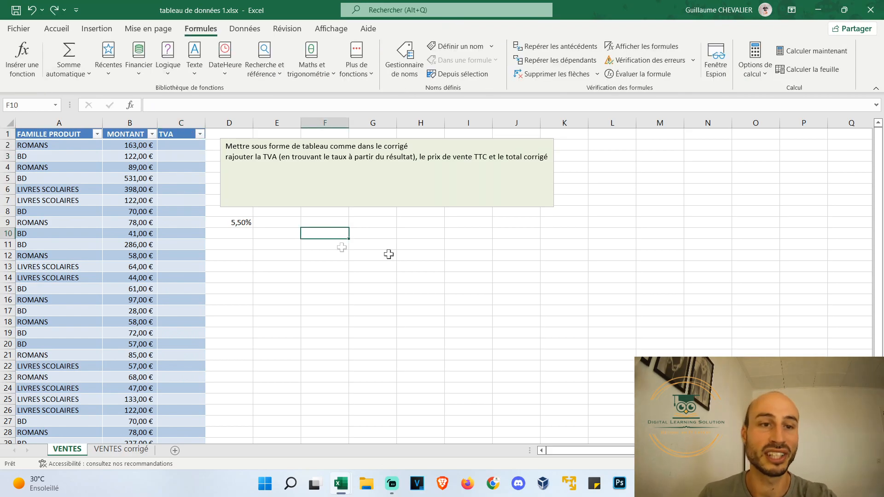
left_click(169, 149)
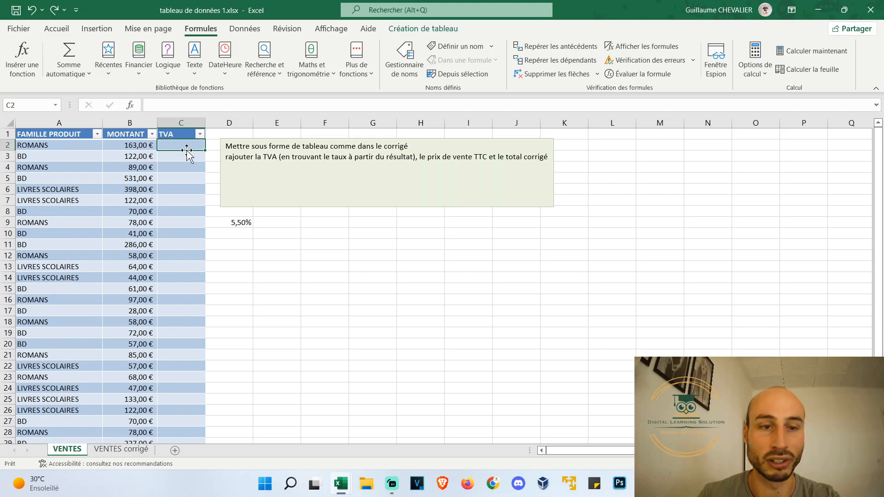
type("=")
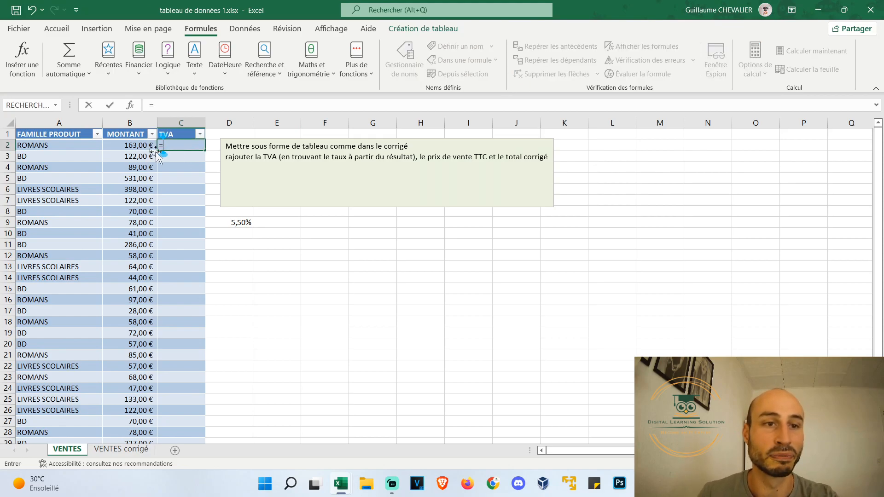
left_click(143, 145)
type("*")
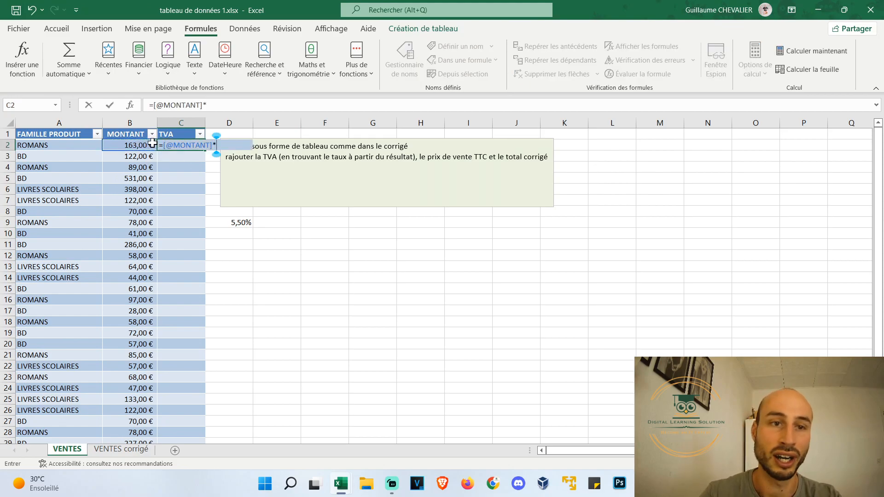
left_click(247, 222)
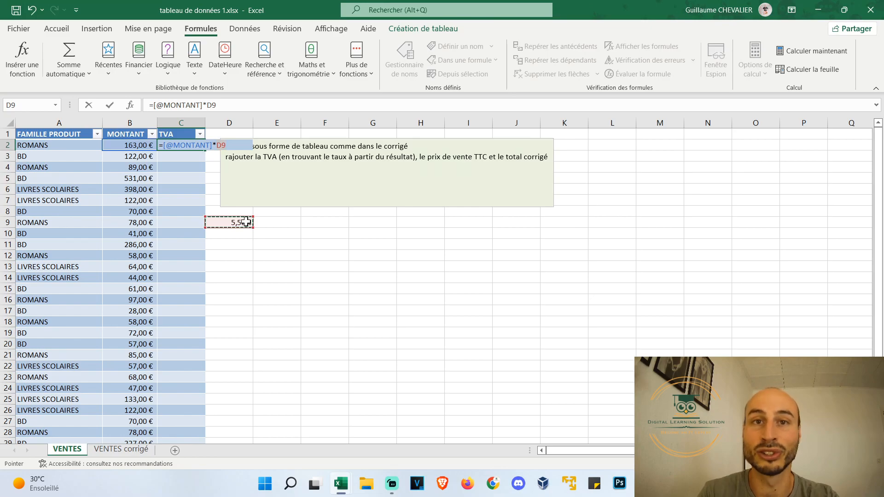
key("F4")
key("Return")
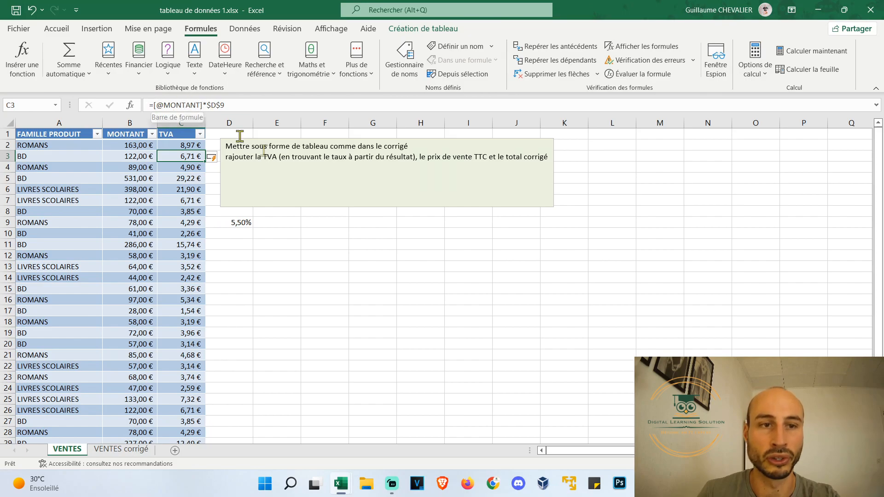
Replace the $D$9 reference in the TVA formula in C2 with the fixed rate 0,055
left_click(188, 145)
left_click_drag(206, 105, 251, 106)
type("0,0")
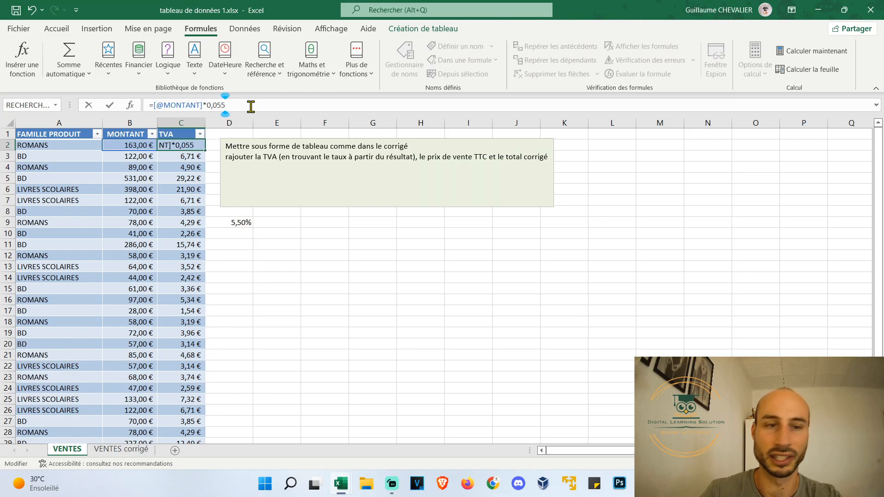
type("55")
key("Return")
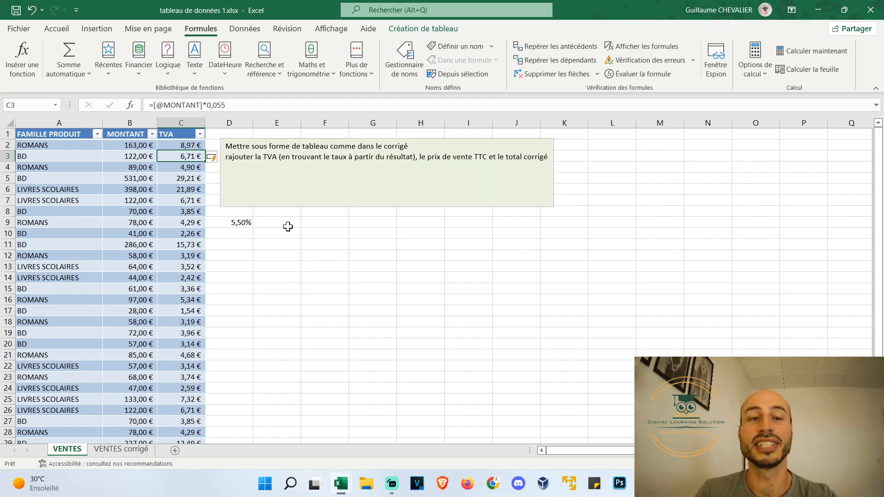
Move the instruction text box clear of column D and delete the TVA rate calculation in D9
left_click(222, 138)
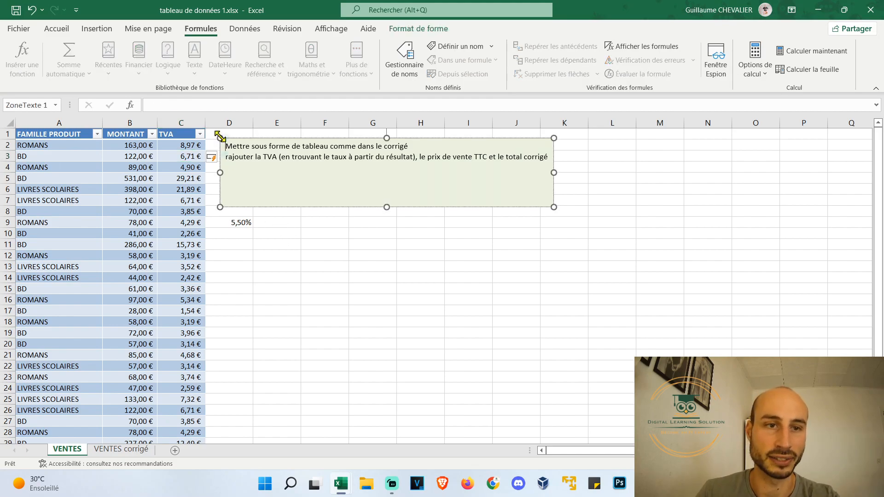
left_click_drag(304, 205, 374, 208)
double_click(245, 133)
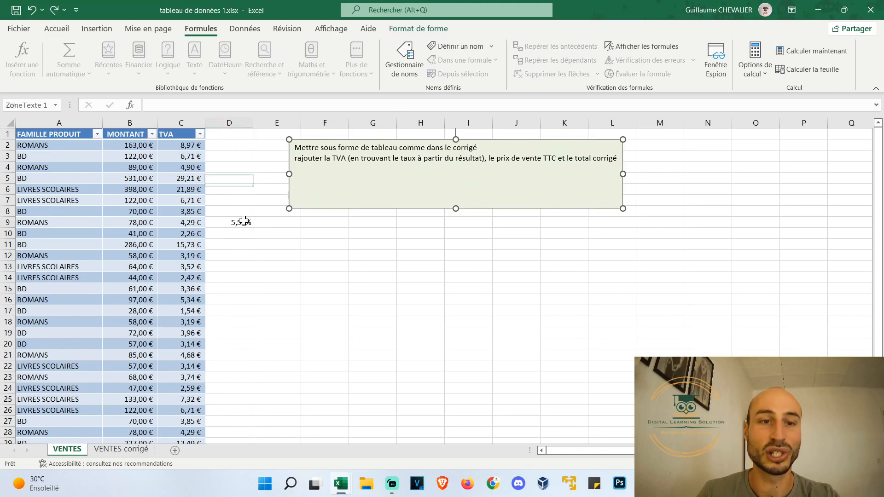
left_click(244, 222)
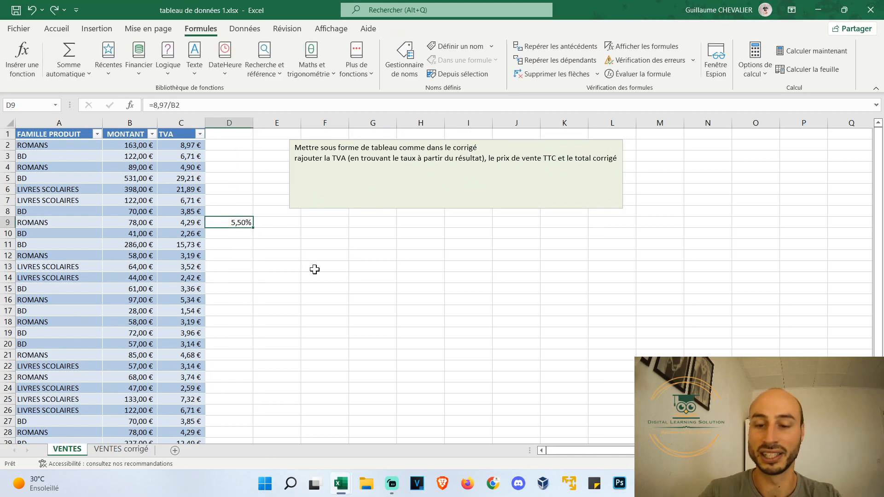
key("Delete")
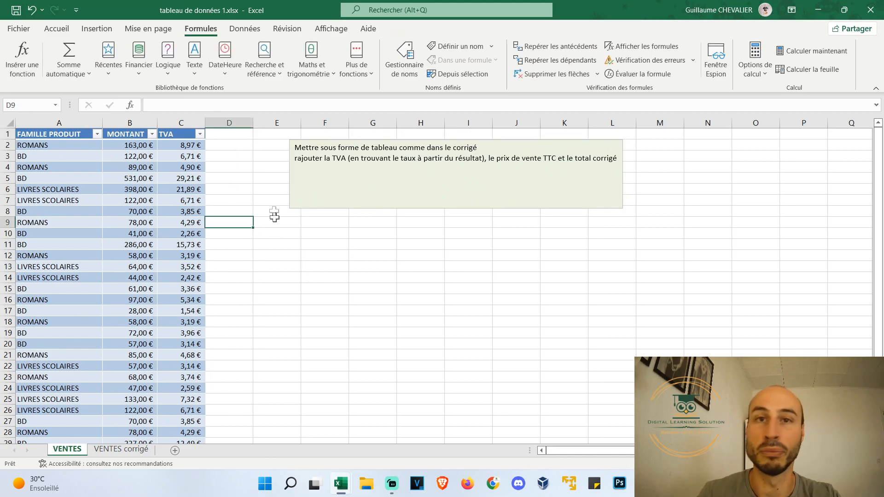
left_click(238, 134)
type("Prix TTC")
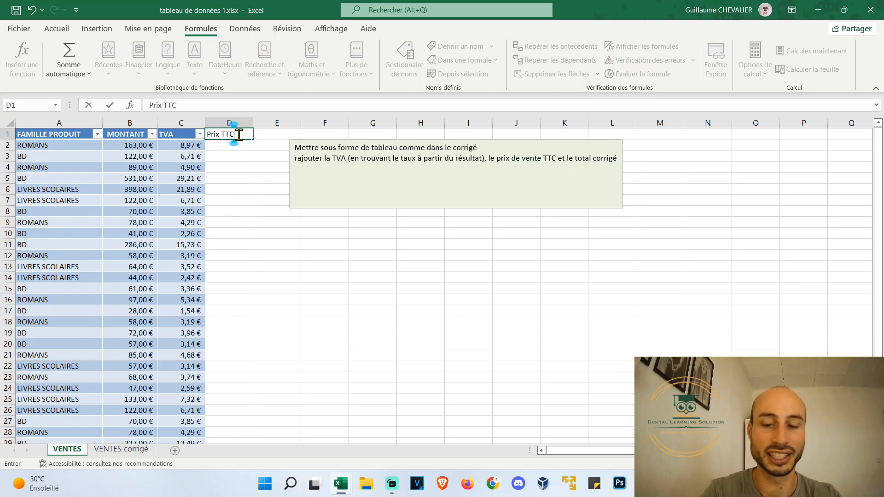
key("Return")
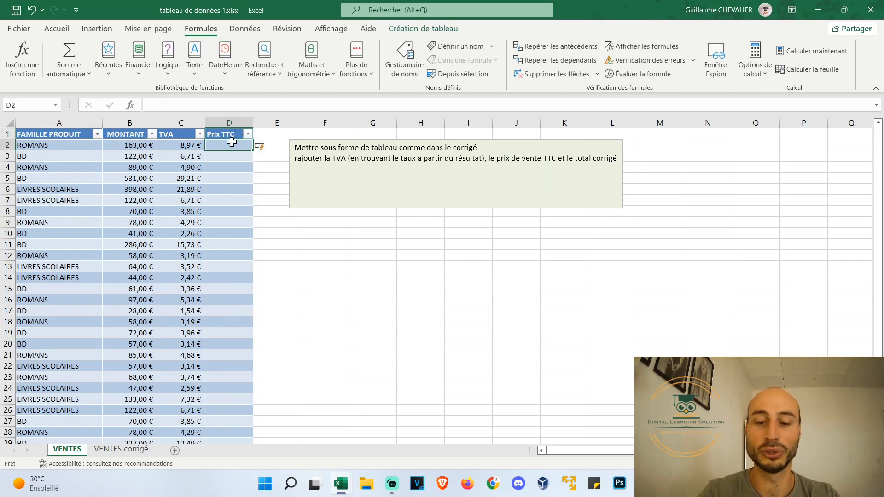
type("=")
left_click(140, 146)
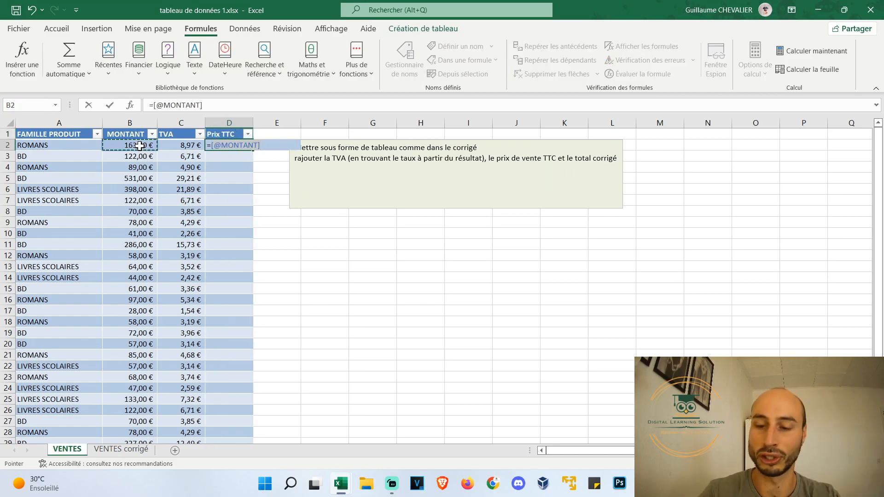
type("+")
left_click(181, 144)
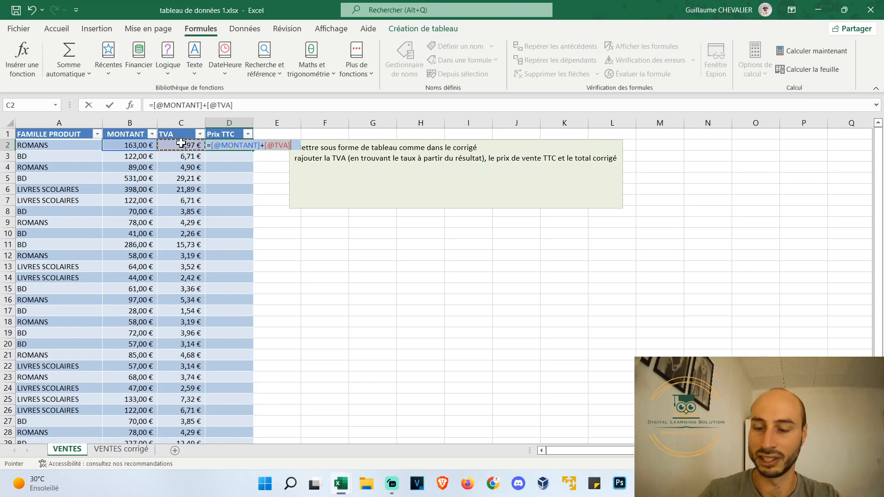
key("Return")
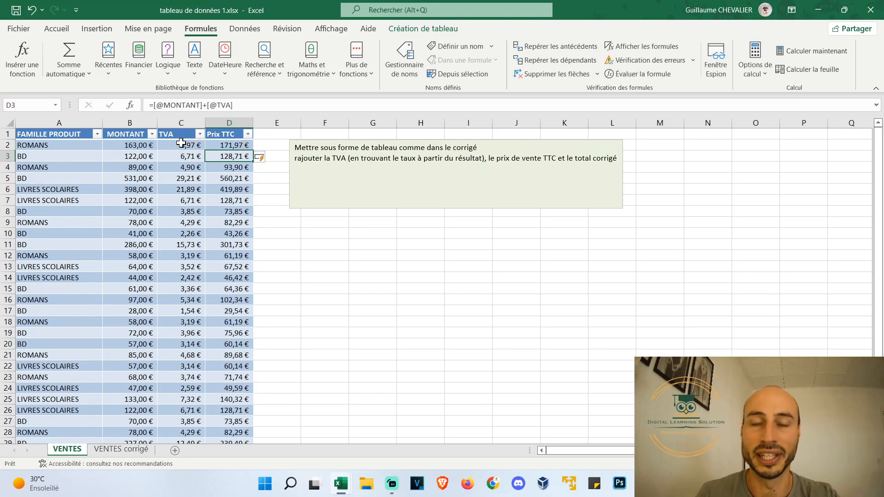
Check the result against the VENTES corrigé sheet and switch to the workbook tableau de données 2.xlsx
left_click(127, 450)
left_click(74, 450)
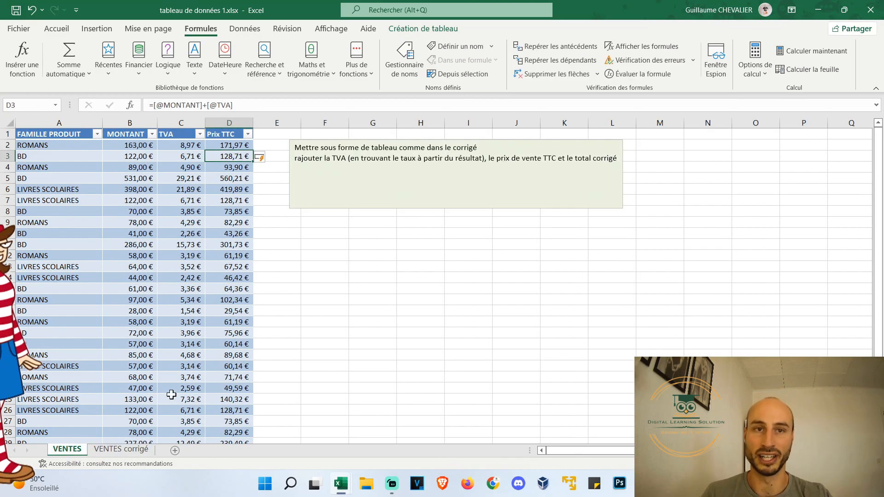
mouse_move(341, 484)
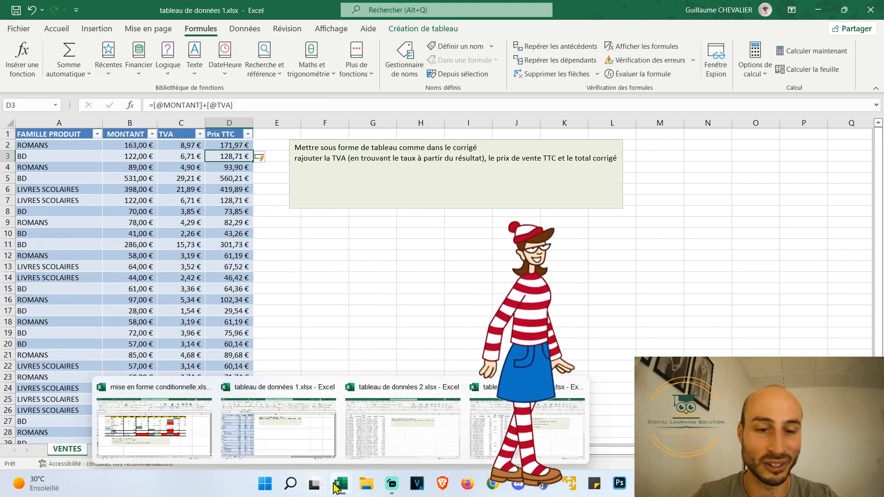
left_click(404, 399)
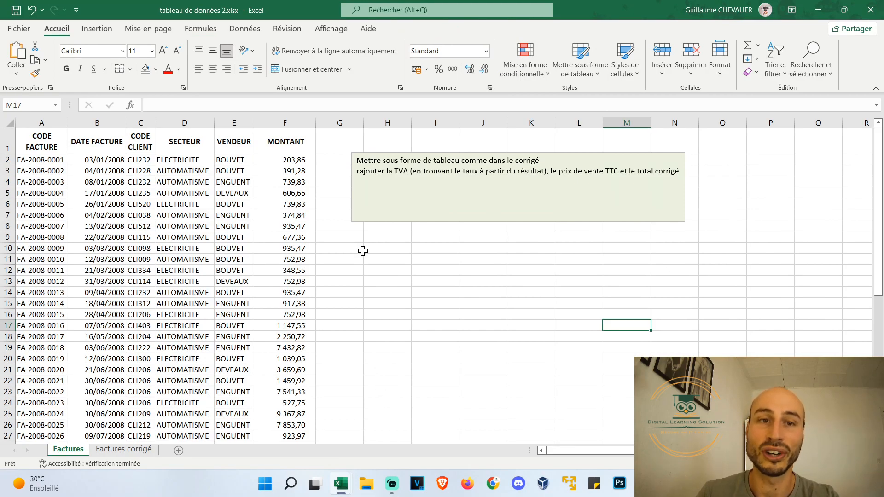
Format the Factures data A1:F48 as a table in a red medium banded style, following the Factures corrigé sheet
left_click(131, 449)
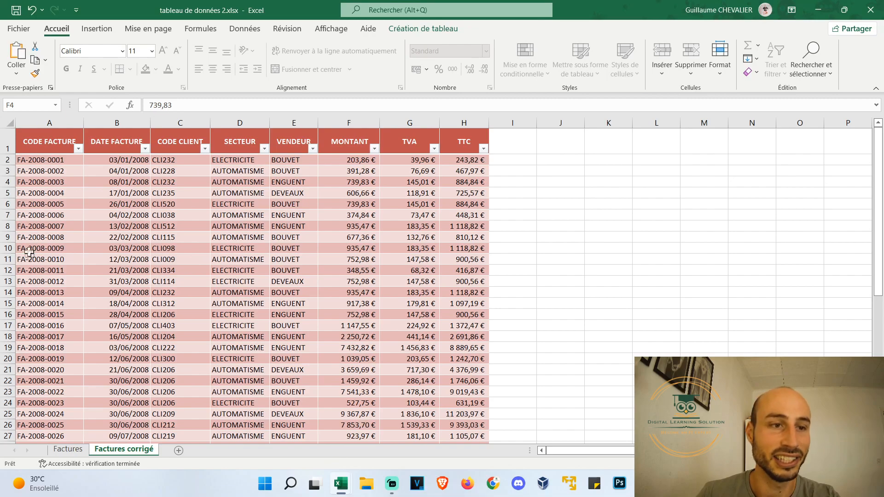
left_click(69, 450)
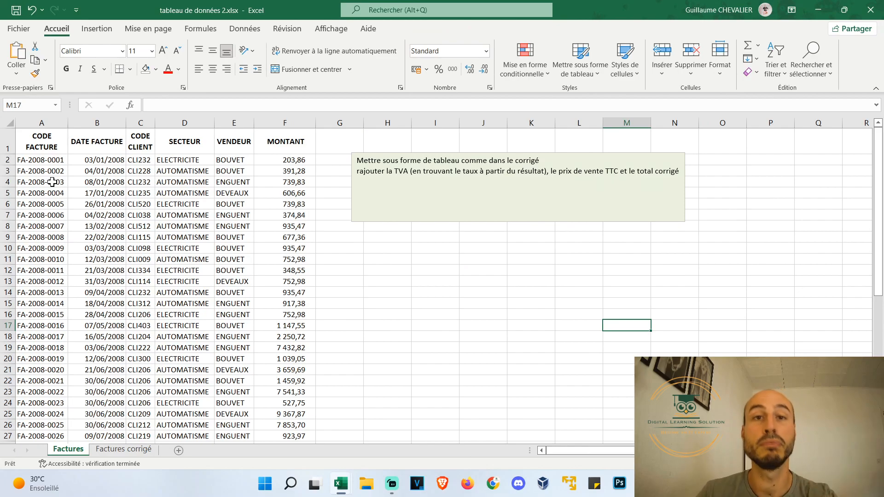
left_click(54, 151)
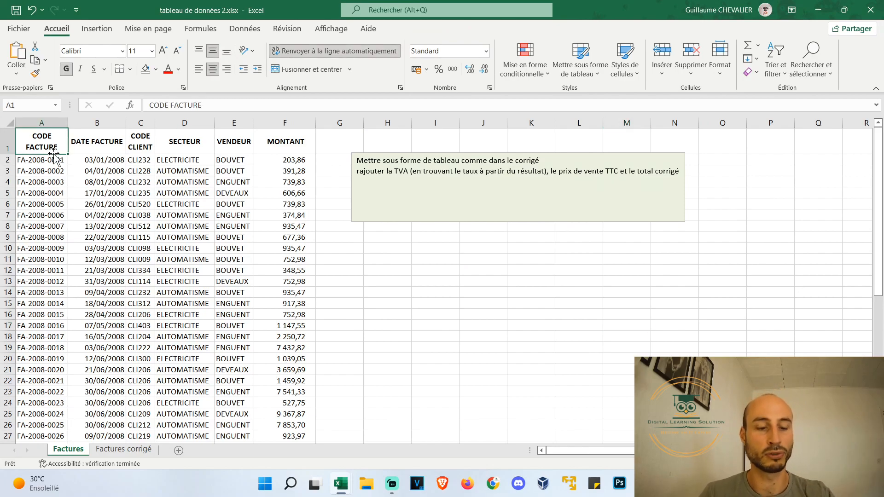
key("ctrl+shift+End")
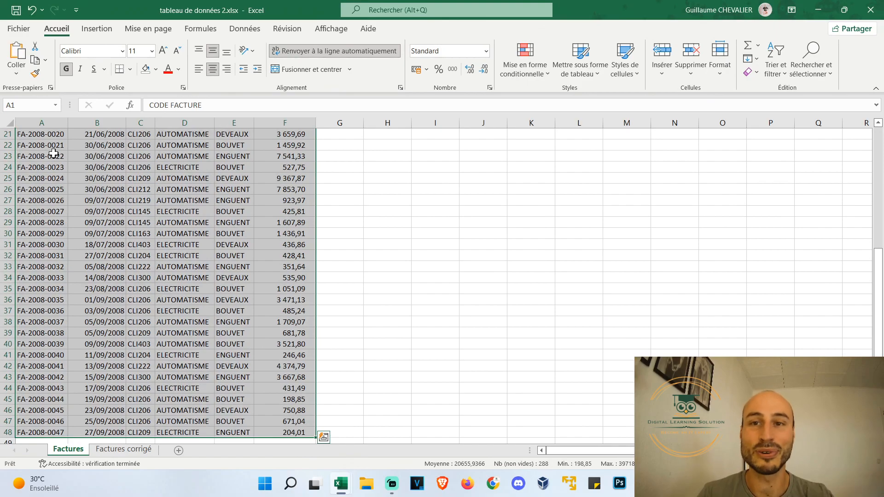
left_click(594, 68)
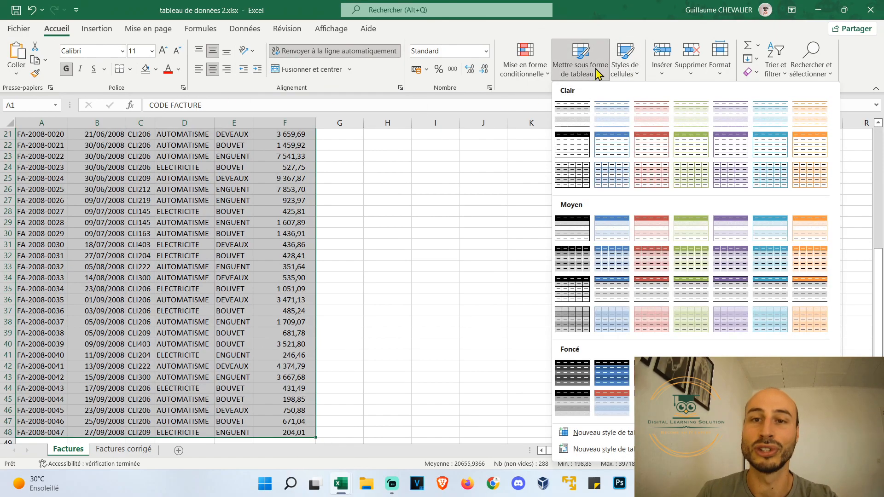
left_click(654, 244)
left_click(187, 307)
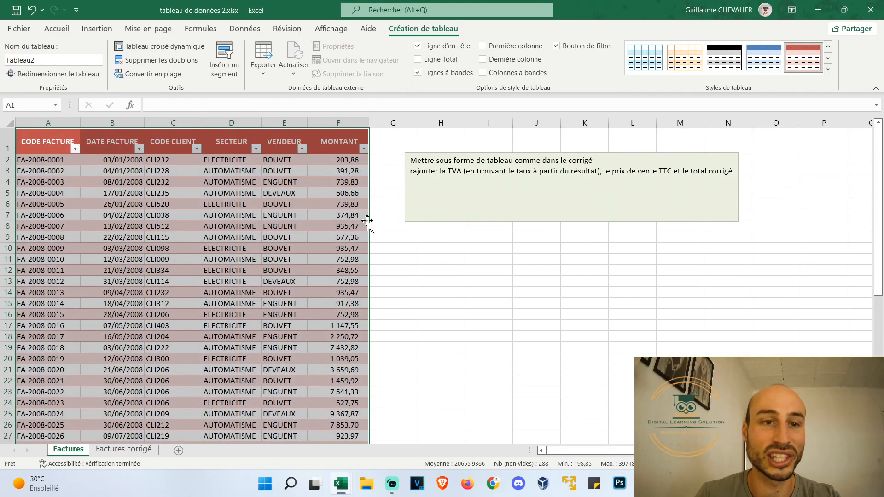
Try sorting the Factures table by CODE FACTURE, from A to Z and from Z to A
left_click(75, 148)
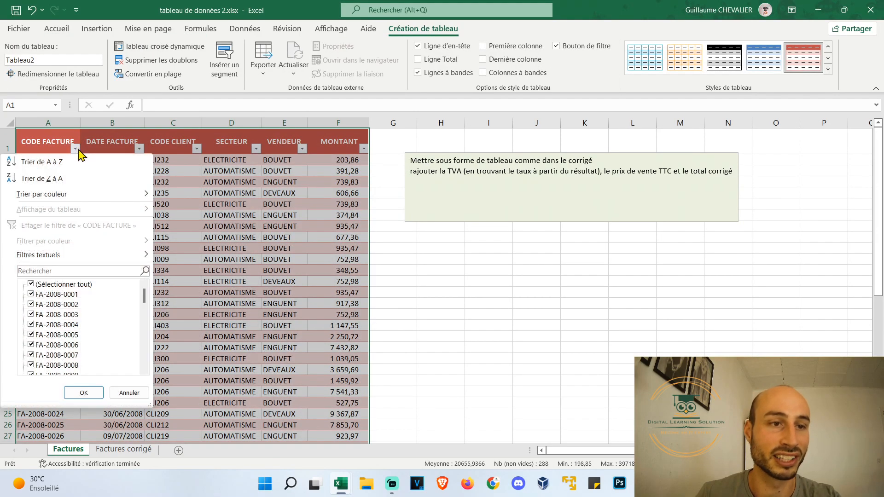
left_click(56, 164)
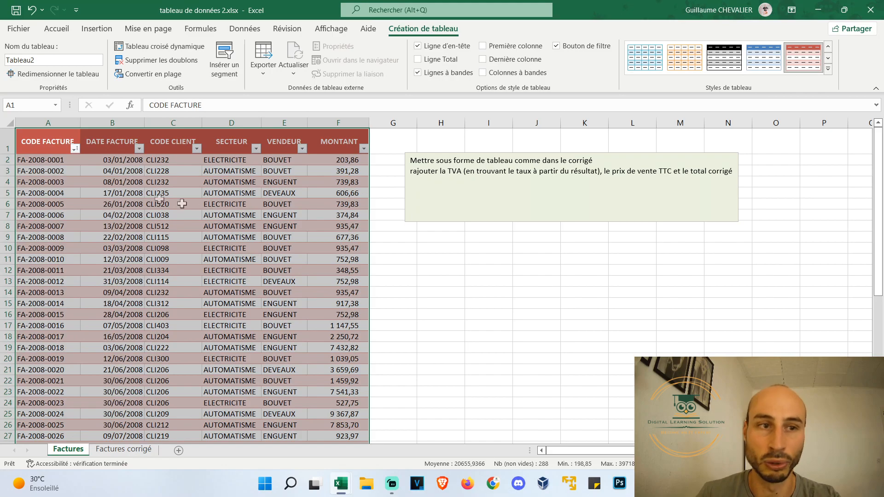
left_click(74, 148)
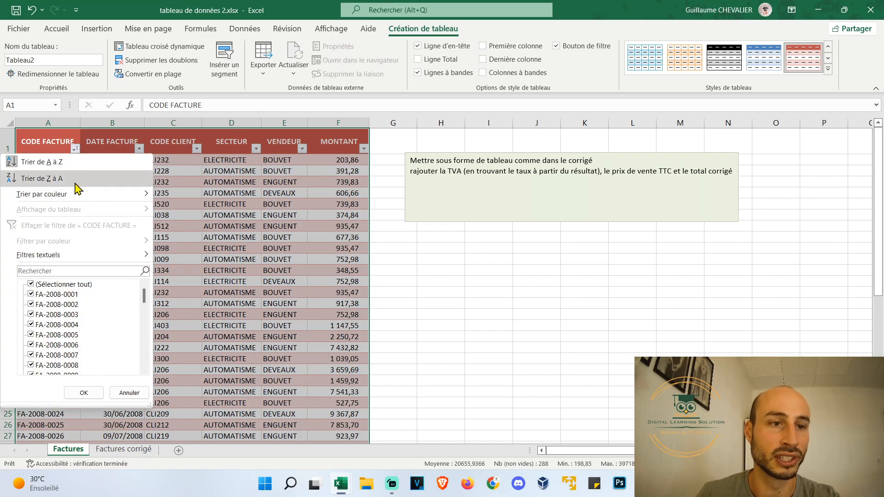
left_click(76, 181)
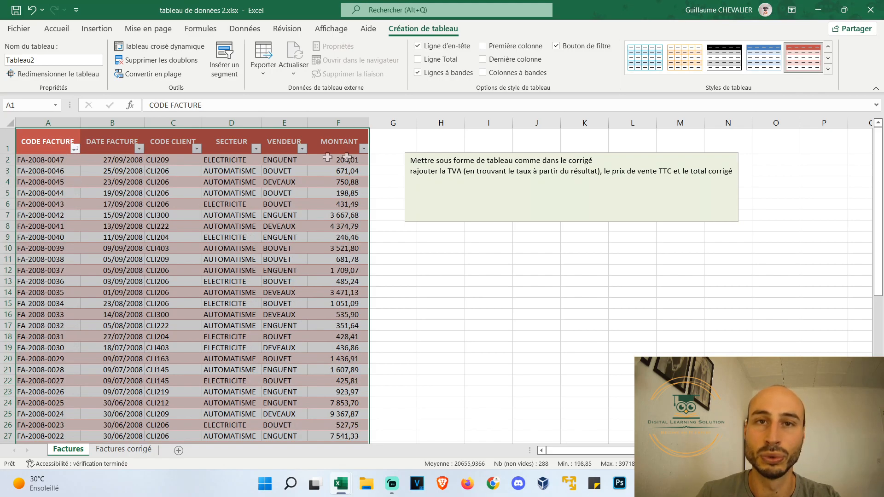
Sort the Factures table by CODE FACTURE from A to Z and select its first invoice code
left_click(75, 148)
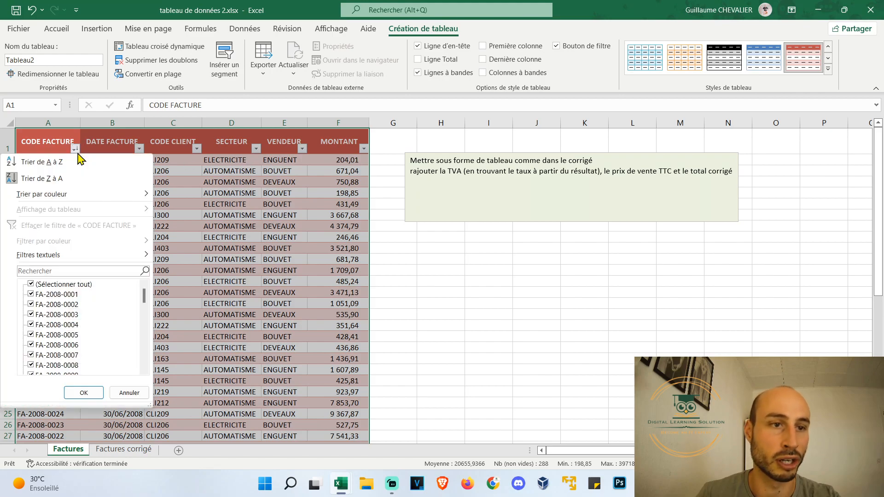
left_click(83, 163)
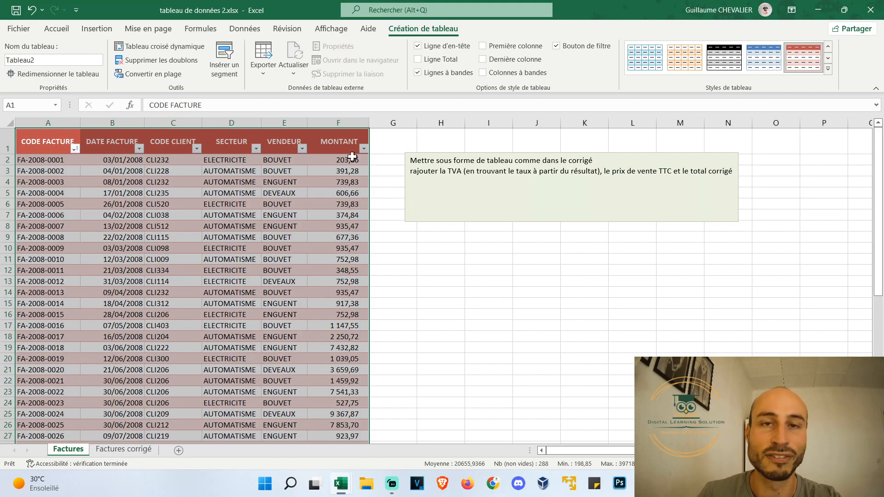
left_click(40, 162)
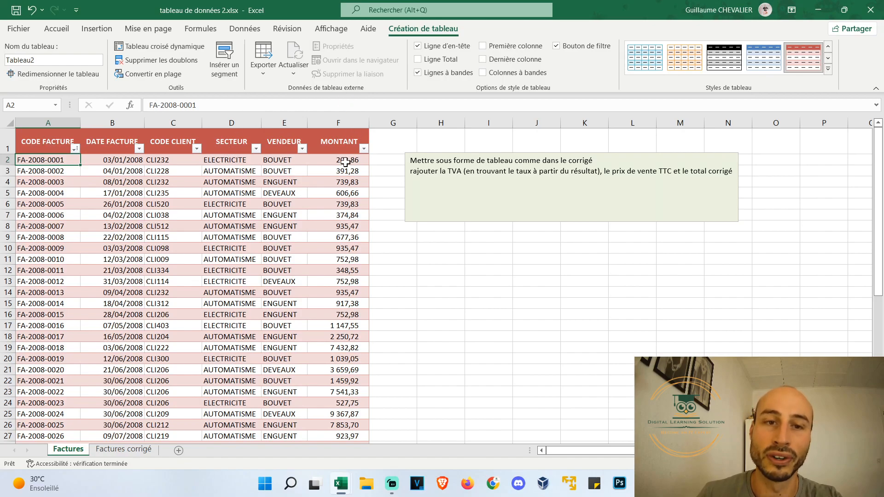
Consult the TVA column on the Factures corrigé sheet and move the instruction box on Factures further from the table
left_click(120, 450)
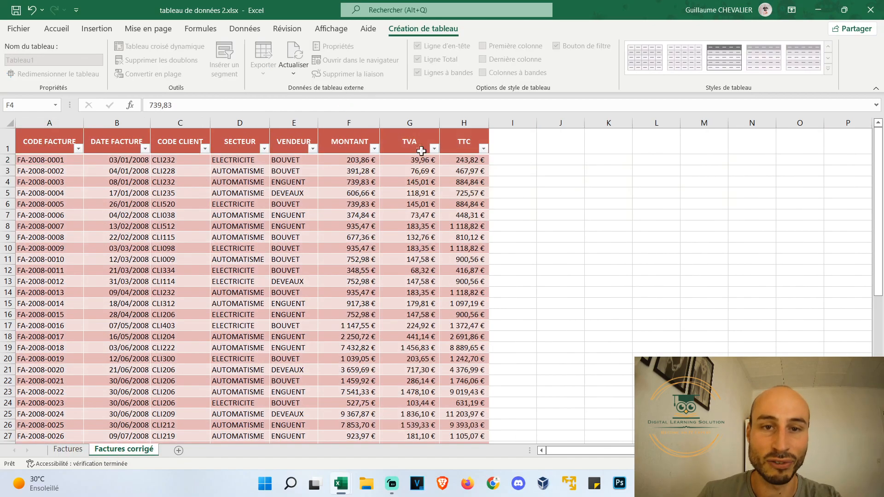
left_click(68, 450)
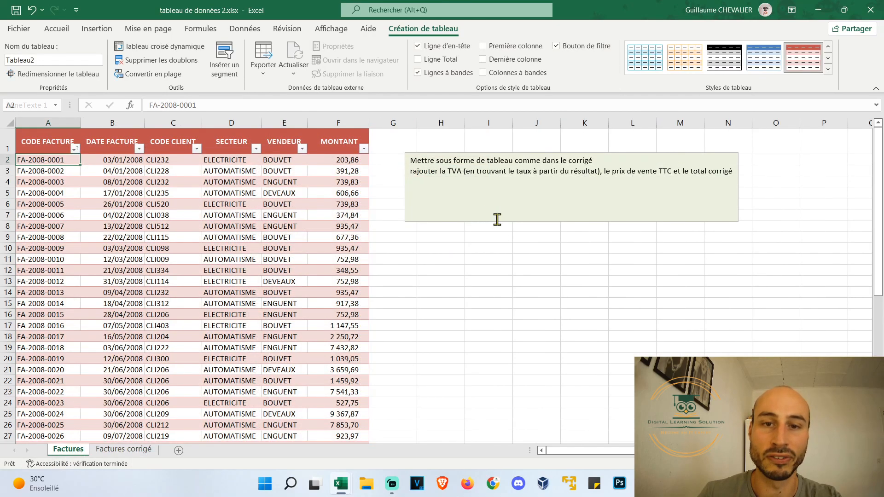
left_click(497, 219)
left_click_drag(509, 223, 561, 212)
Calculate the TVA rate in I9 with the formula =39,96/F2 and format it as a percentage
left_click(474, 237)
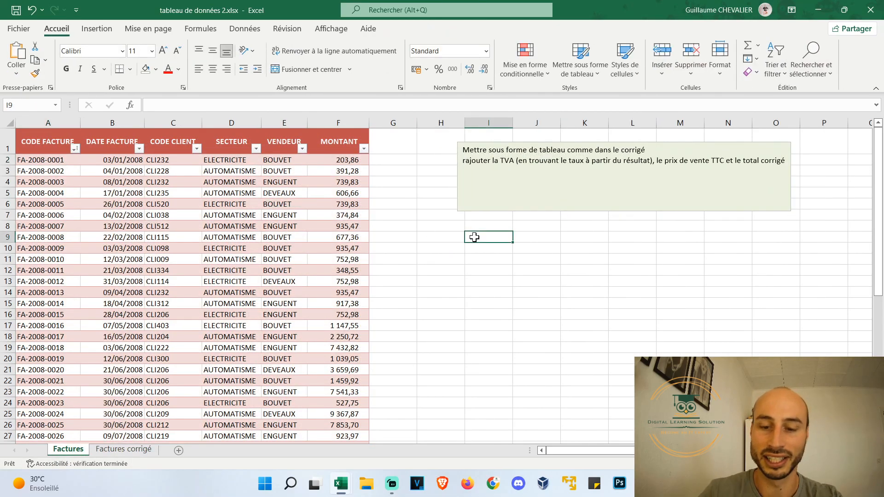
type("=39,96/")
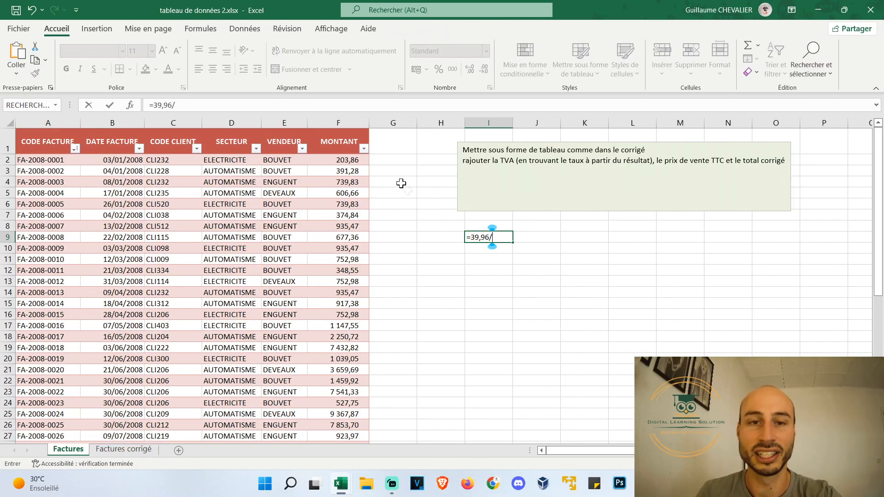
left_click(352, 159)
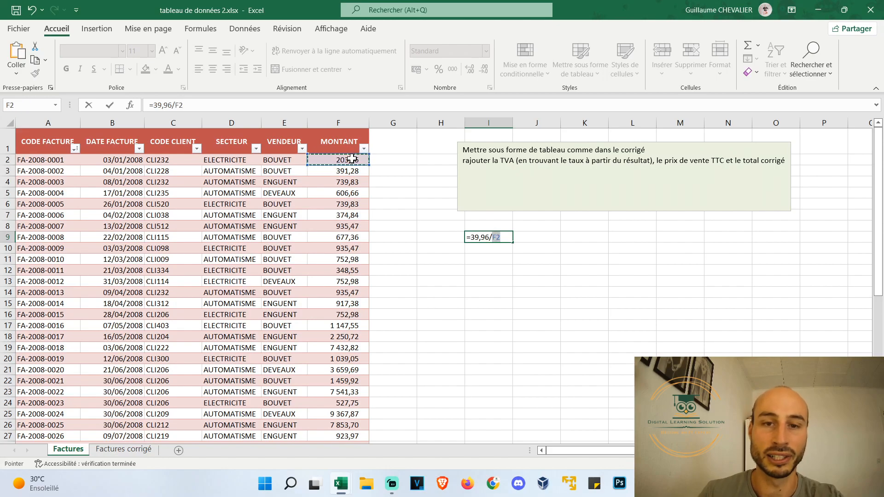
key("Return")
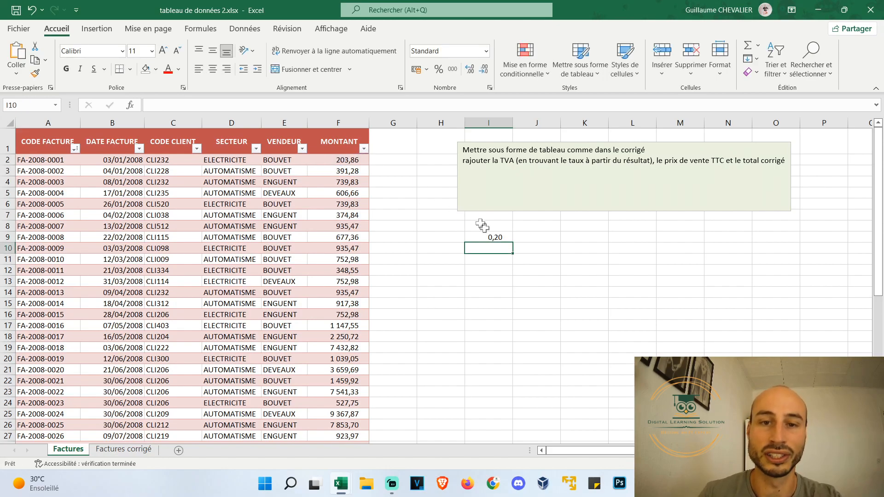
left_click(499, 237)
key("ctrl+shift+5")
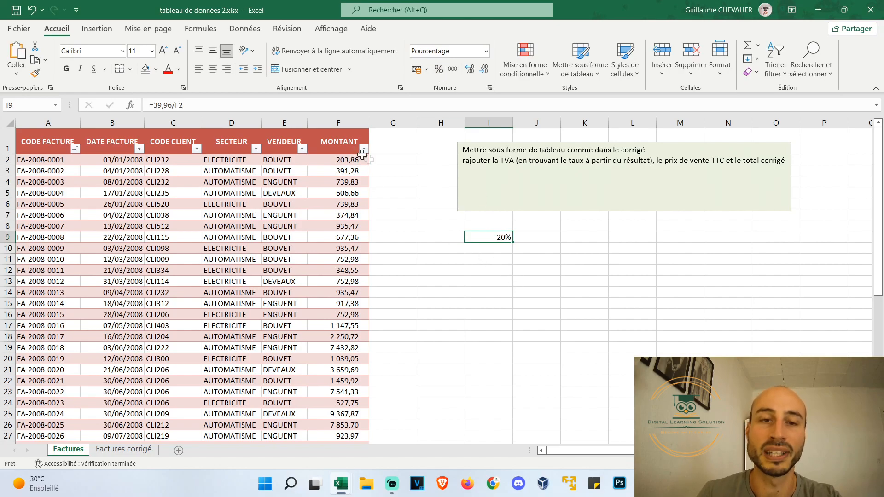
Add two columns to the Factures table by entering the headers "Tva" in G1 and "Prix TTC" in H1
double_click(401, 149)
type("Tva")
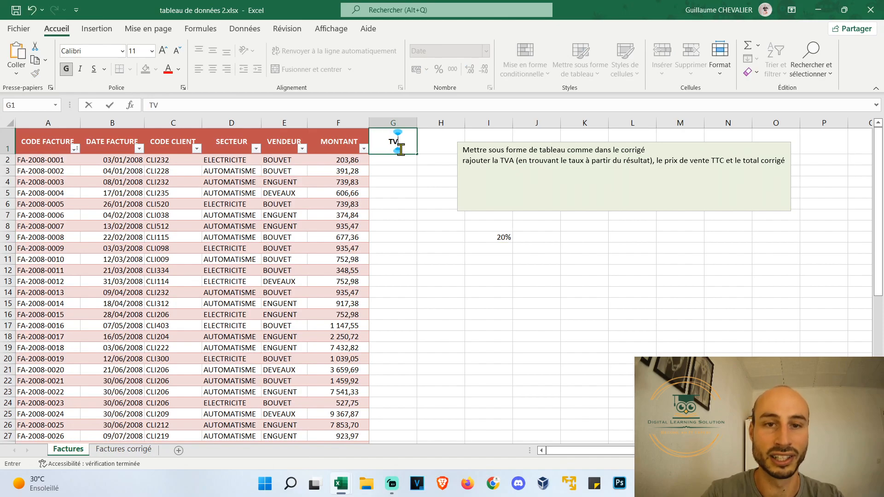
key("Tab")
double_click(439, 151)
type("Prix TTC")
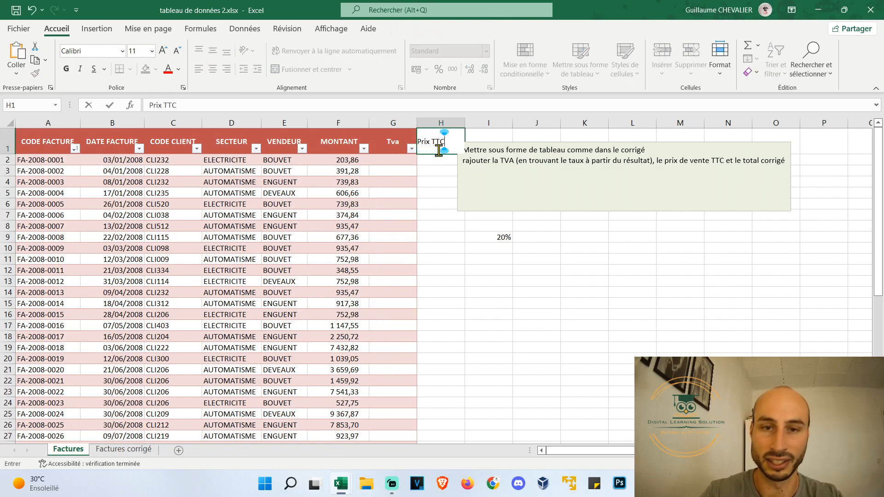
key("Return")
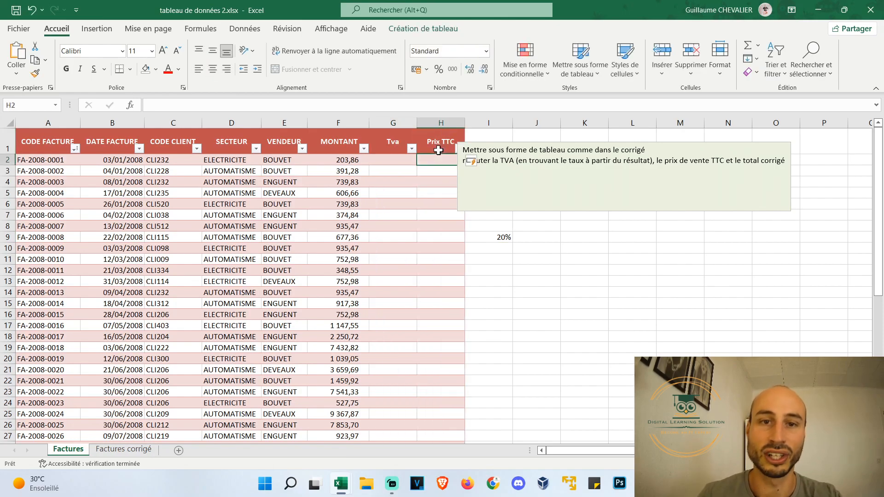
left_click(402, 159)
type("=")
left_click(343, 159)
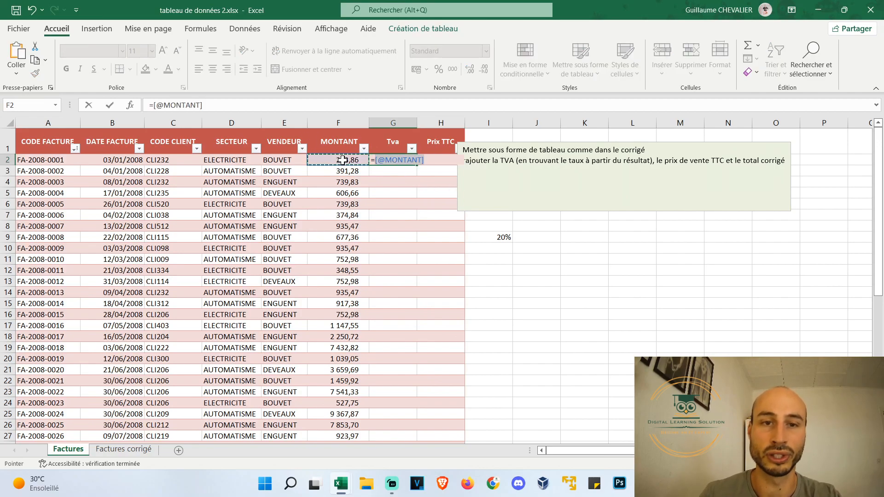
type("*")
left_click(499, 239)
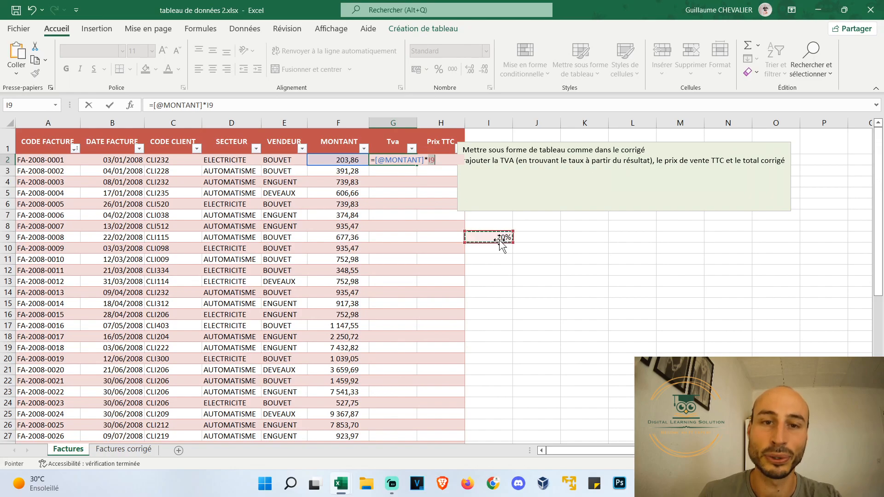
key("F4")
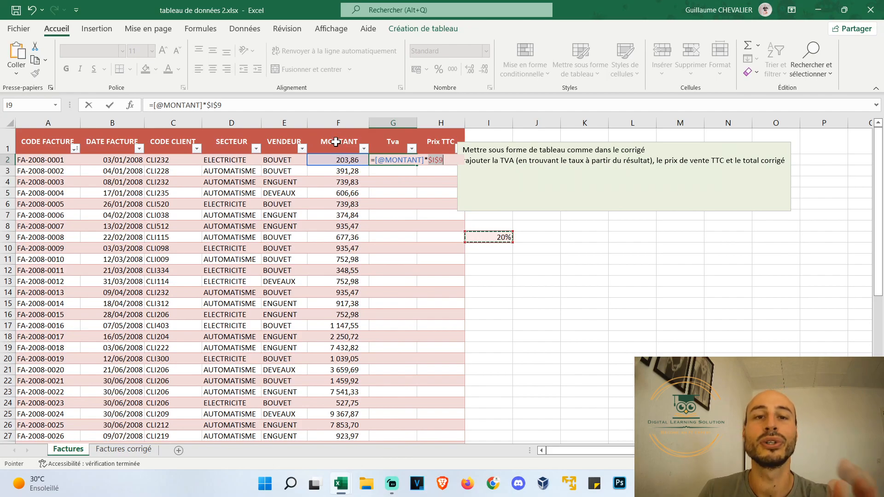
key("Return")
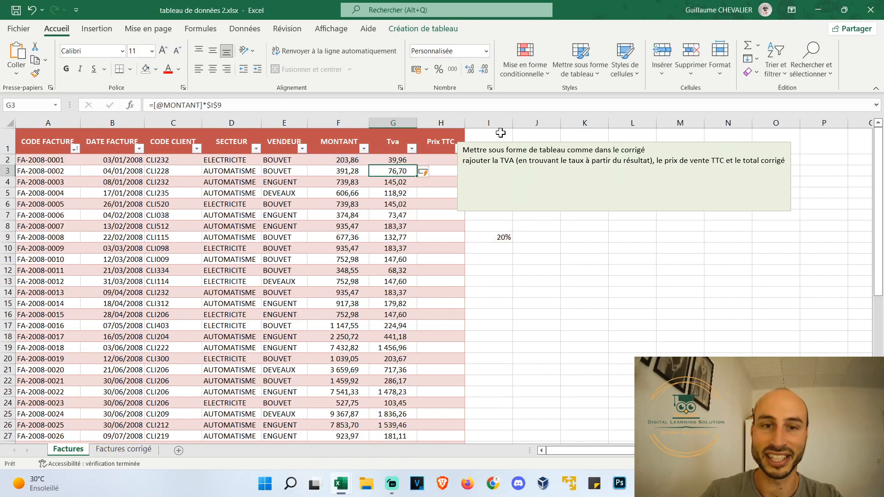
Calculate the Prix TTC column by adding the Tva column to the MONTANT column, starting in H2
left_click(430, 164)
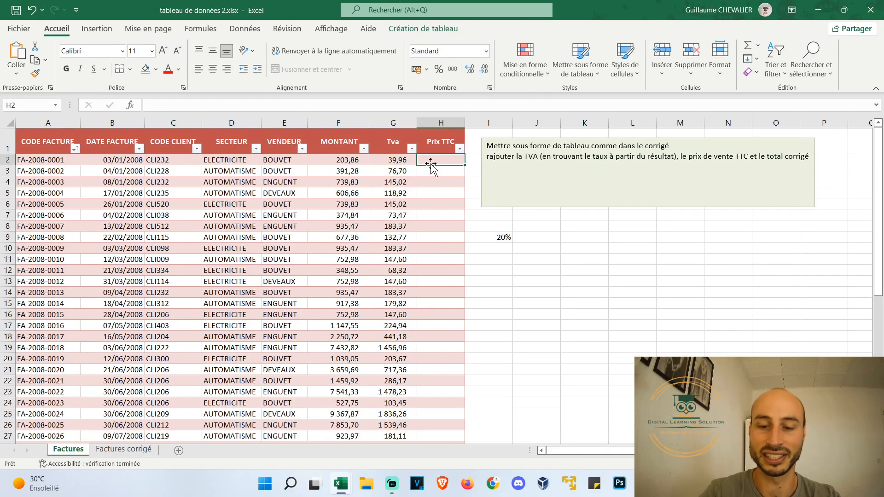
type("=")
left_click(337, 157)
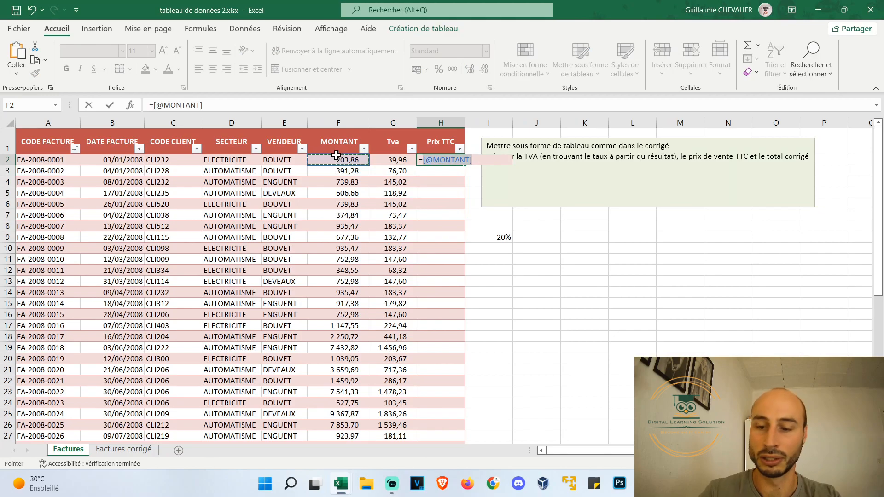
type("+")
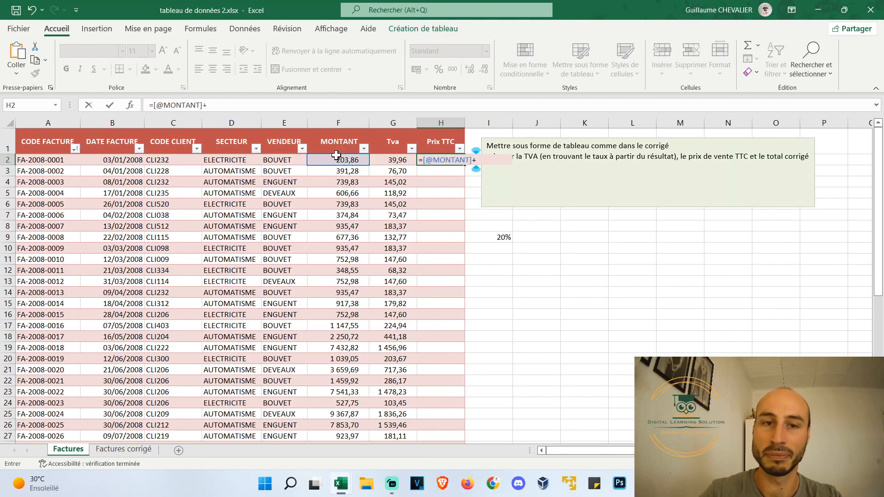
left_click(393, 157)
Apply the euro accounting format to the MONTANT, Tva and Prix TTC columns and consult the Factures corrigé sheet
left_click_drag(338, 123, 440, 123)
left_click(421, 70)
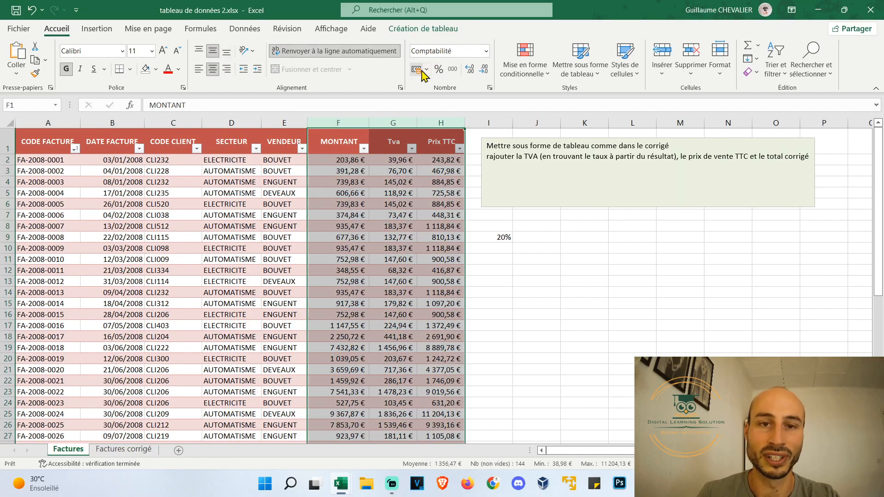
left_click(125, 451)
key("ctrl+Page_Up")
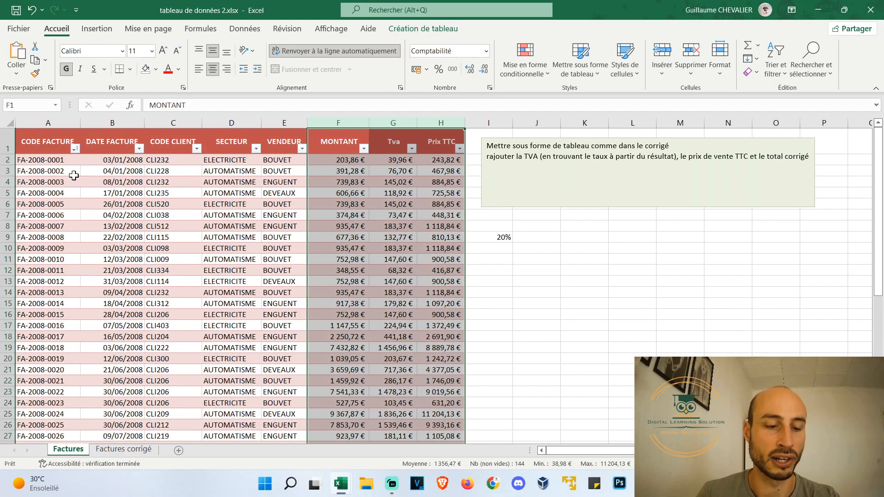
Restyle the whole Factures table with the red style in the second row of the Moyen styles
key("ctrl+a")
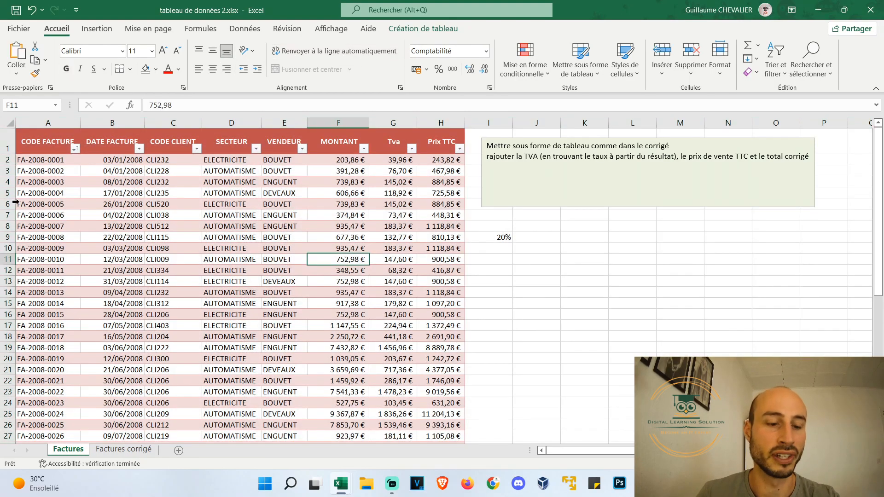
key("ctrl+a")
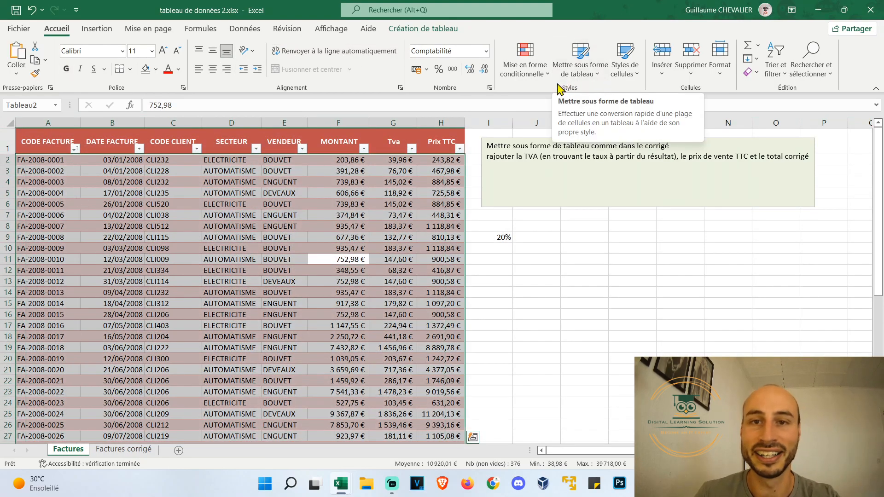
left_click(596, 74)
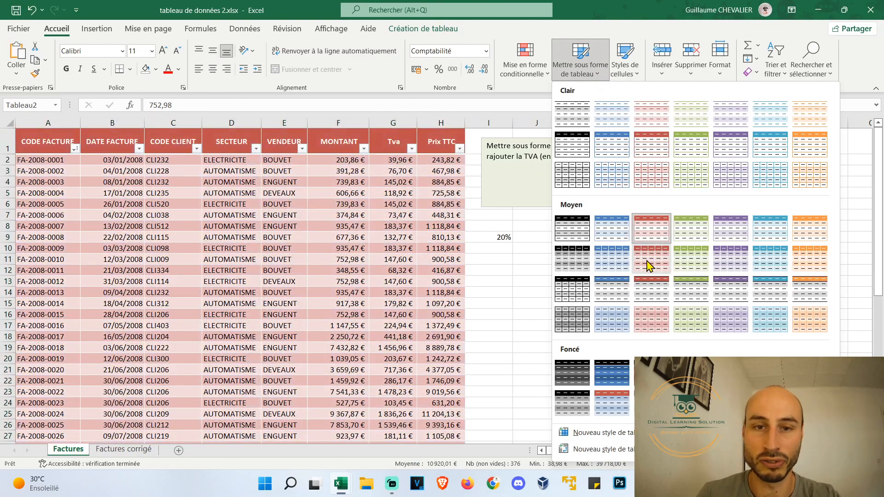
left_click(648, 263)
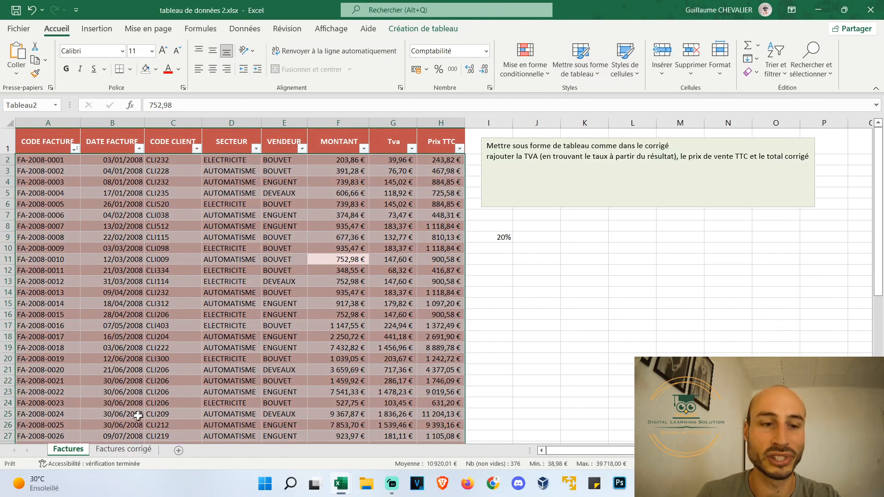
Compare the table with the Factures corrigé sheet and give columns A to H on Factures the same width
left_click(134, 451)
left_click(68, 450)
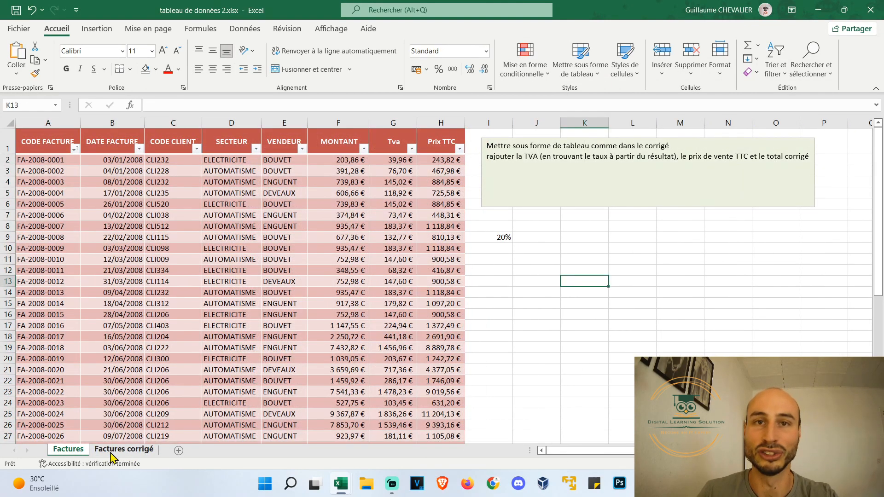
left_click(113, 451)
left_click(68, 450)
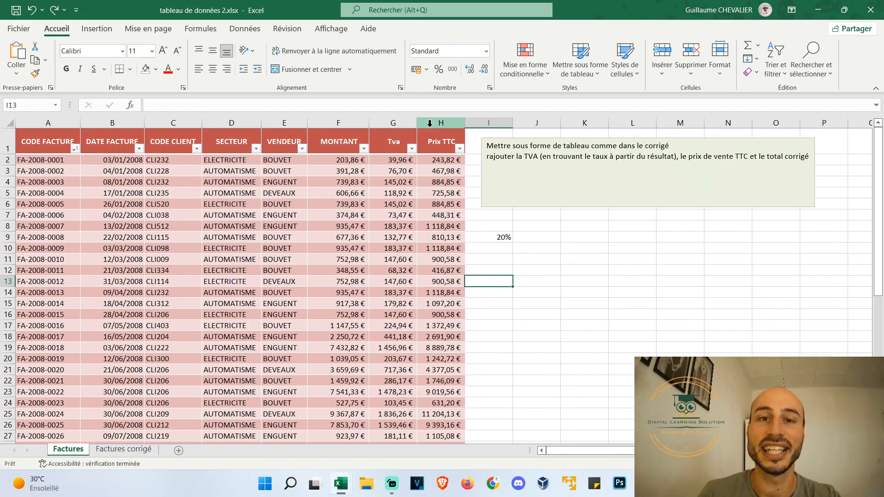
left_click_drag(437, 122, 75, 119)
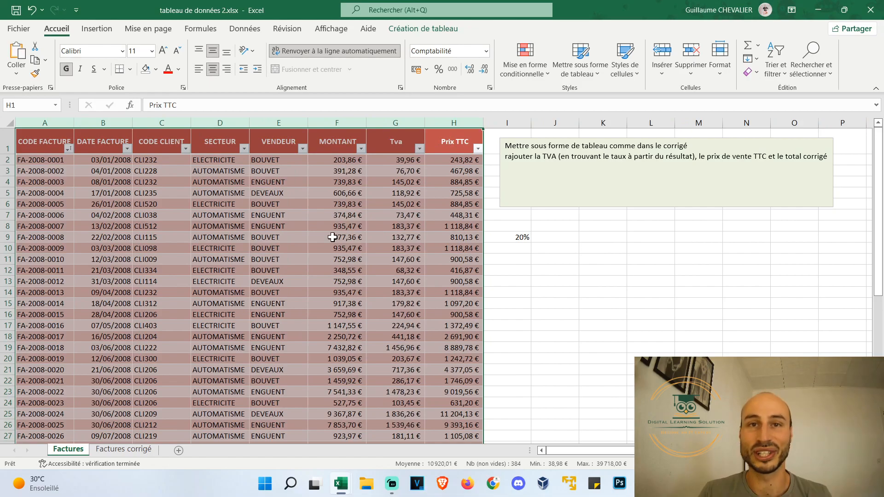
Switch to the workbook tableau de données 3a.xlsx and examine the outline groups and count rows on the nb services corrigé sheet
mouse_move(339, 486)
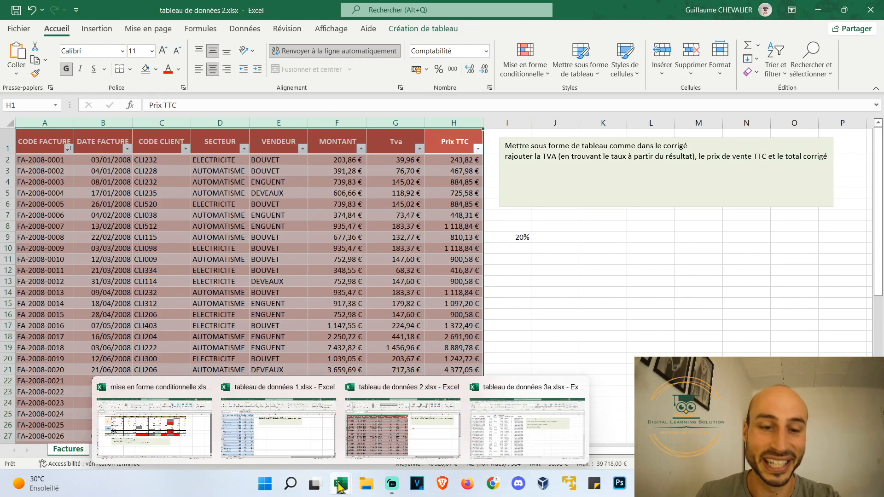
left_click(527, 421)
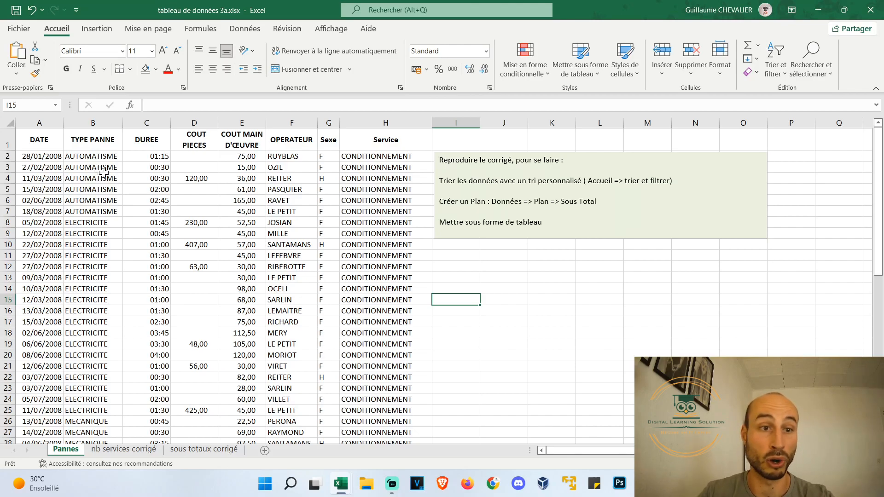
left_click(130, 453)
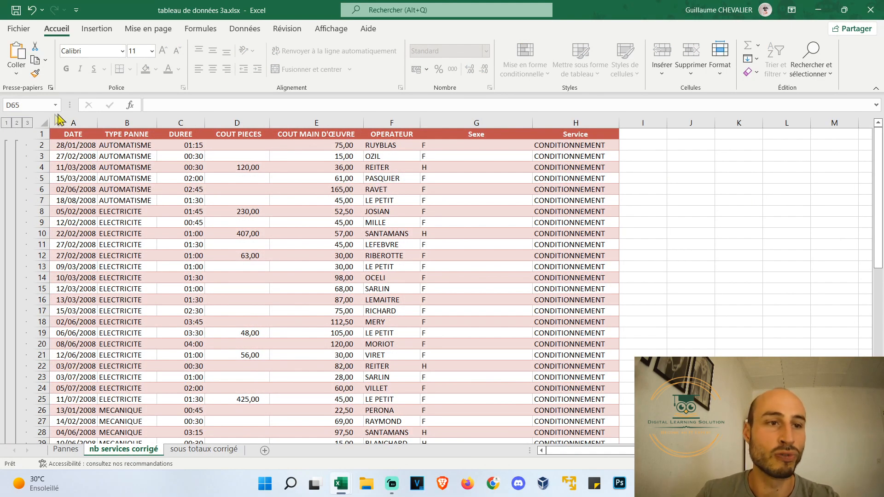
scroll(299, 178, "down", 1)
scroll(300, 177, "up", 1)
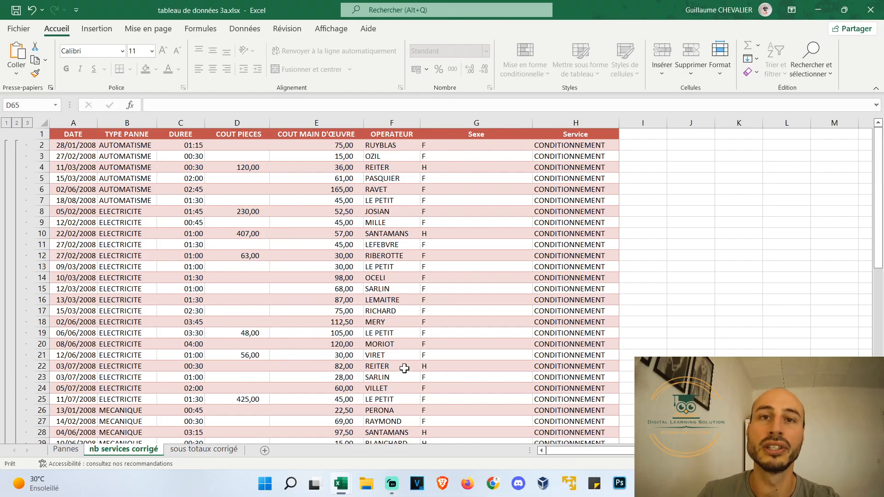
scroll(470, 248, "down", 3)
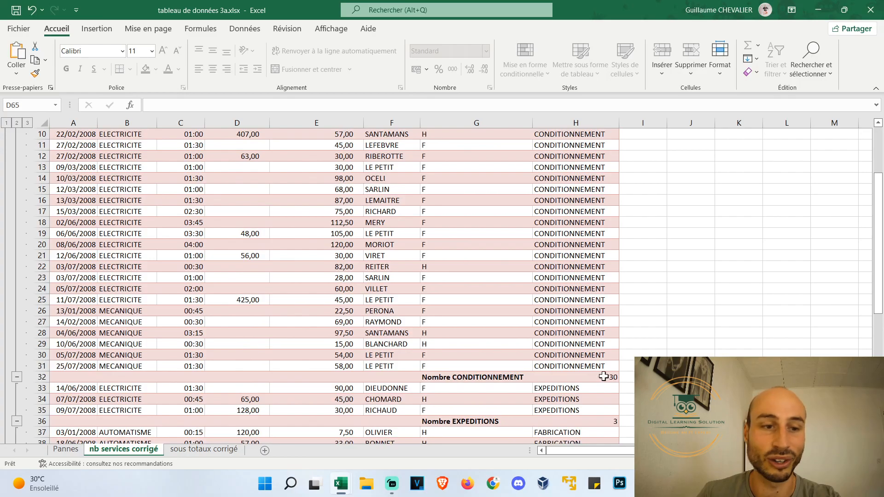
scroll(157, 398, "up", 3)
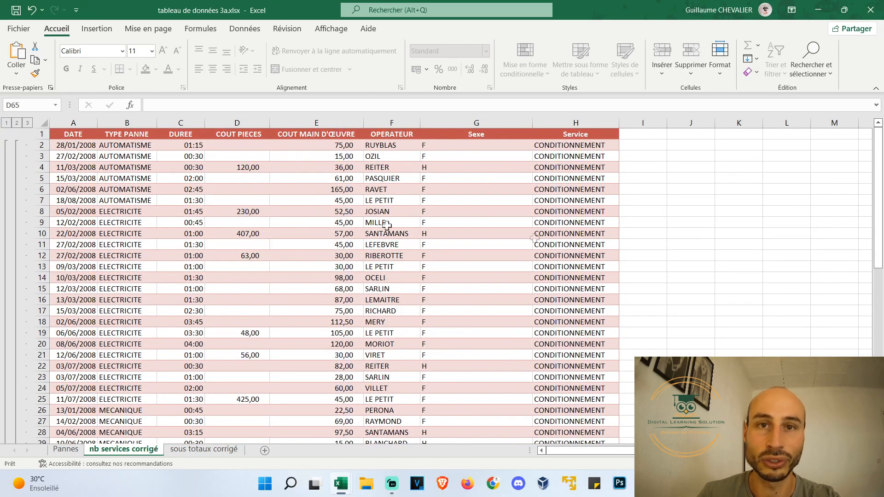
scroll(589, 258, "down", 3)
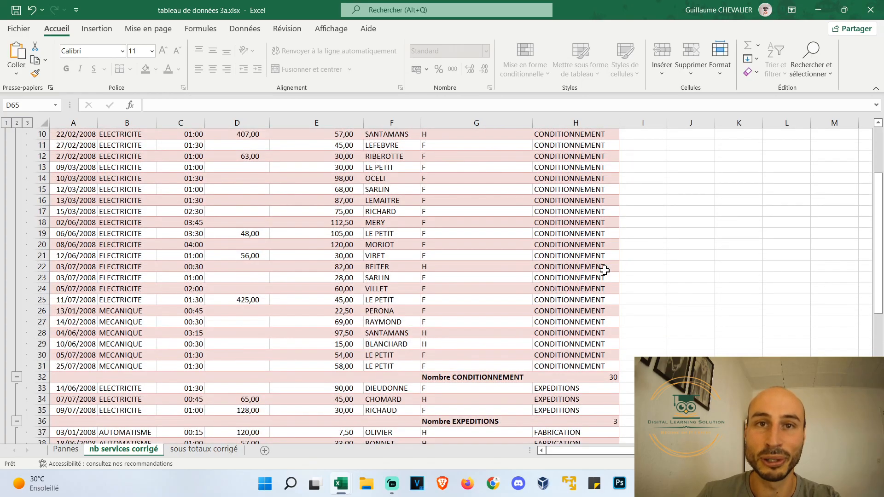
scroll(534, 317, "down", 12)
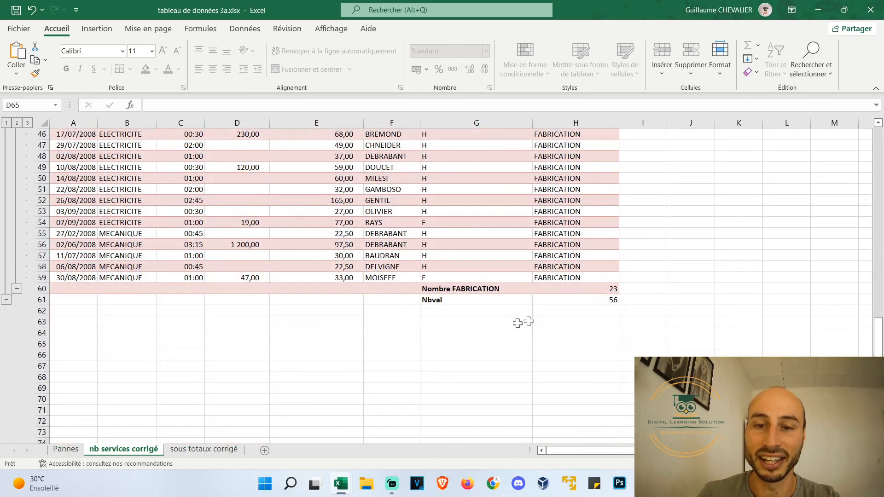
scroll(569, 285, "up", 2)
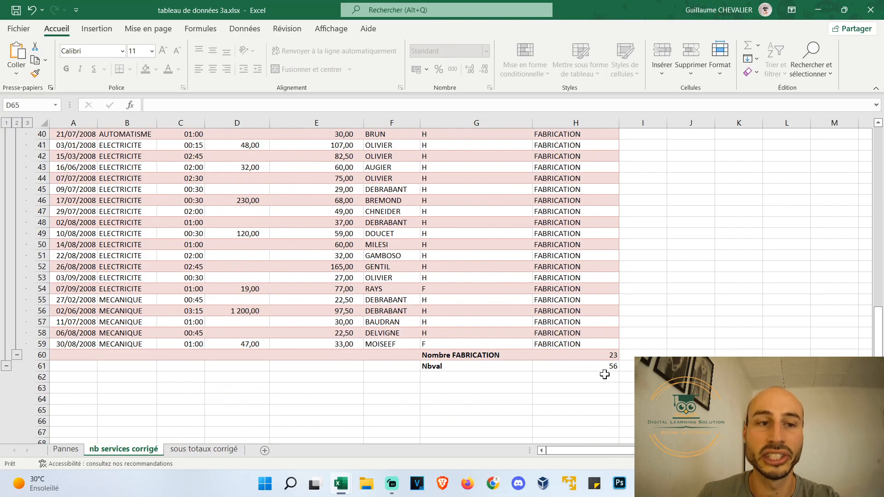
scroll(2, 250, "up", 5)
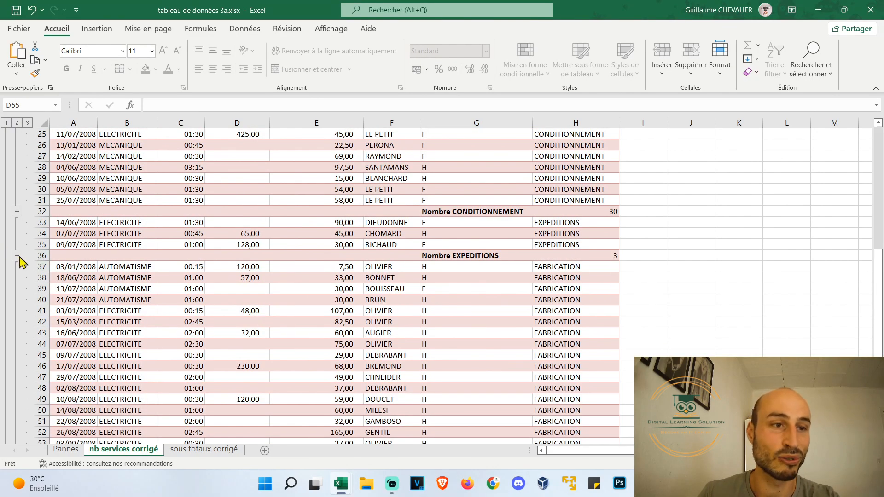
scroll(32, 258, "up", 8)
scroll(33, 253, "down", 10)
scroll(33, 246, "up", 2)
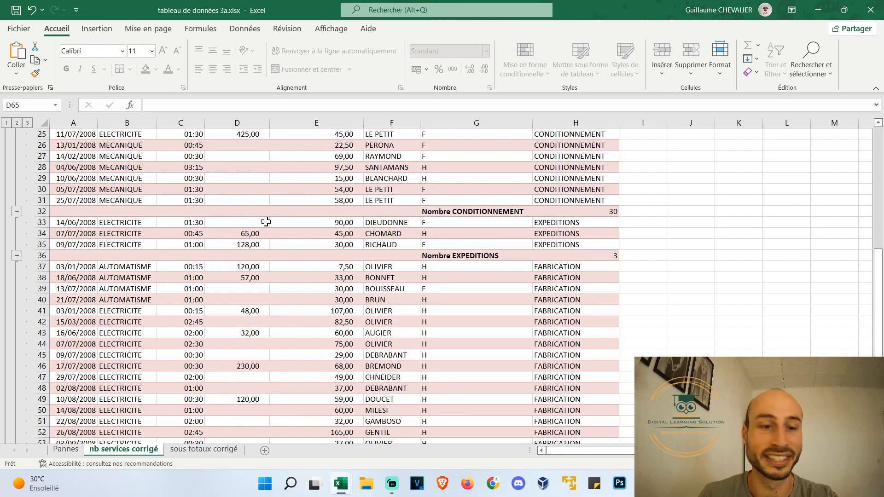
scroll(266, 222, "up", 8)
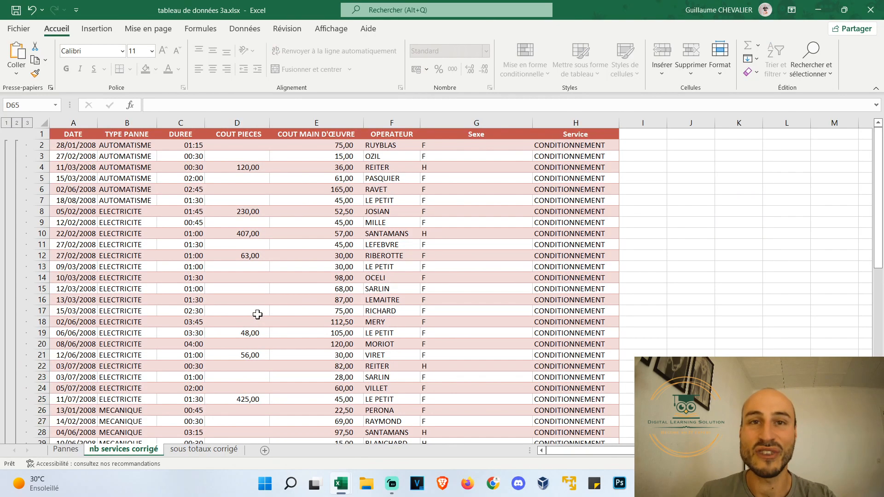
Return to the Pannes sheet and select its entire data range
left_click(72, 449)
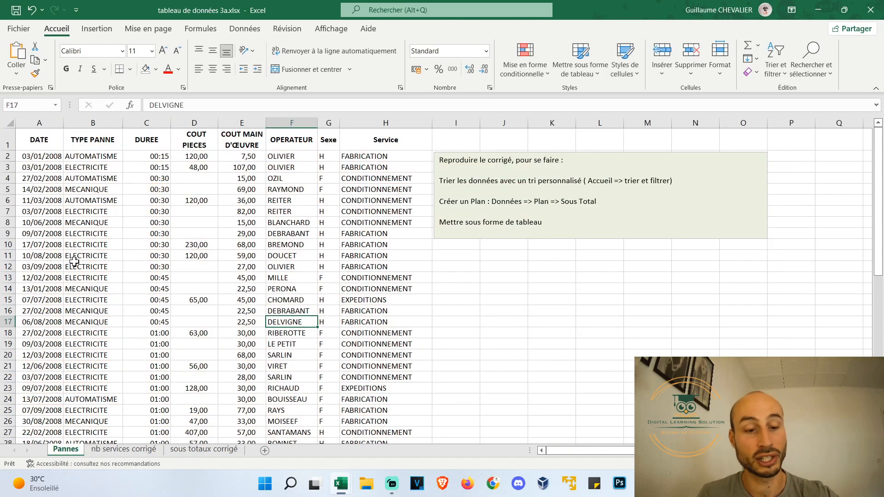
key("ctrl+a")
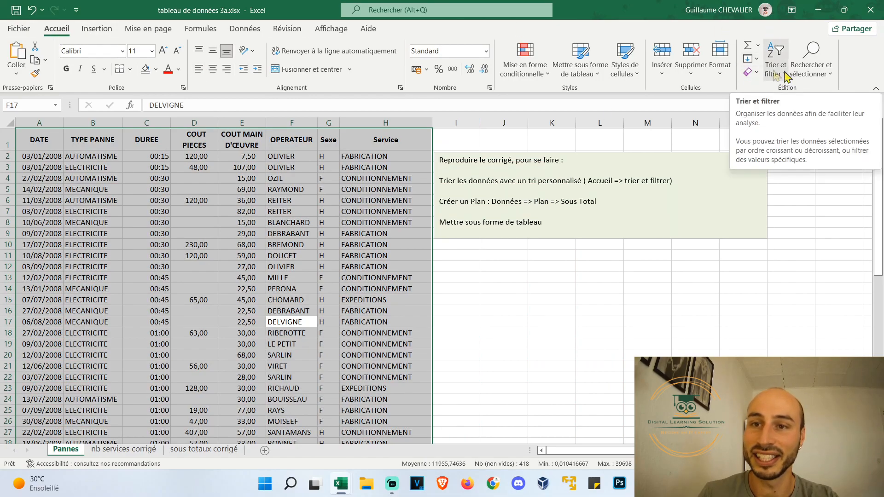
right_click(168, 224)
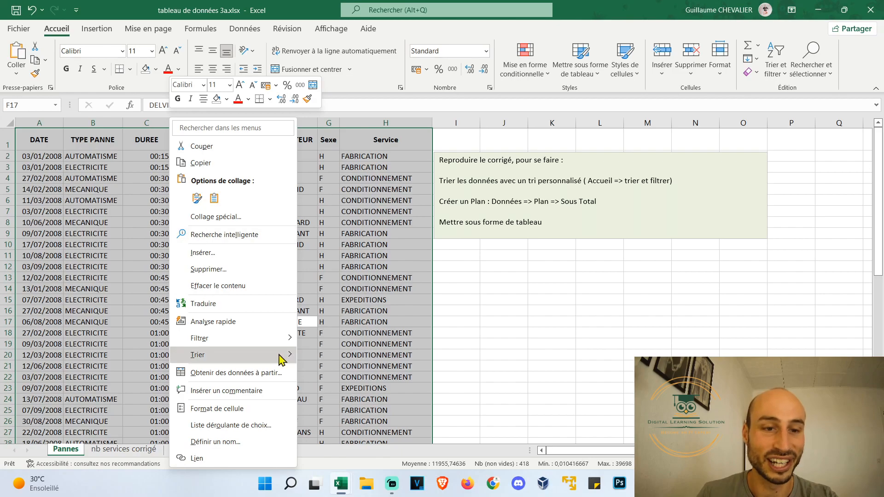
mouse_move(279, 359)
left_click(343, 439)
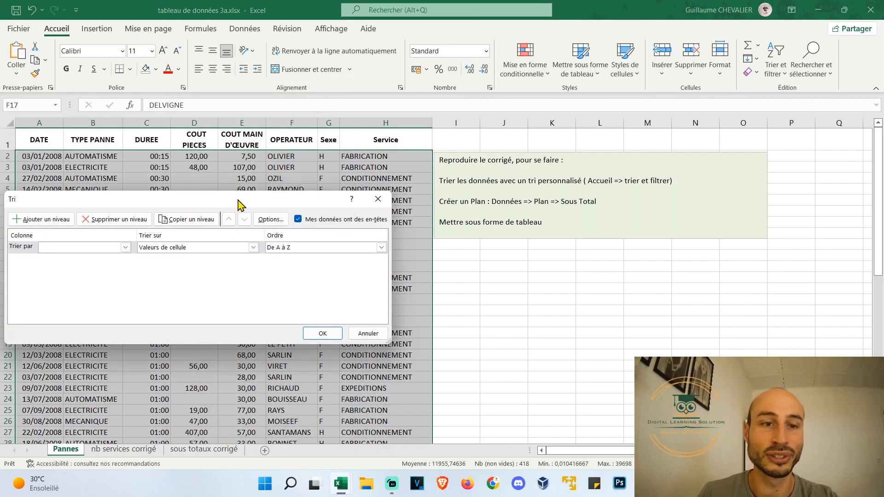
left_click(378, 199)
Apply a custom sort to the selected Pannes data by Service on cell values, from A to Z
left_click(777, 70)
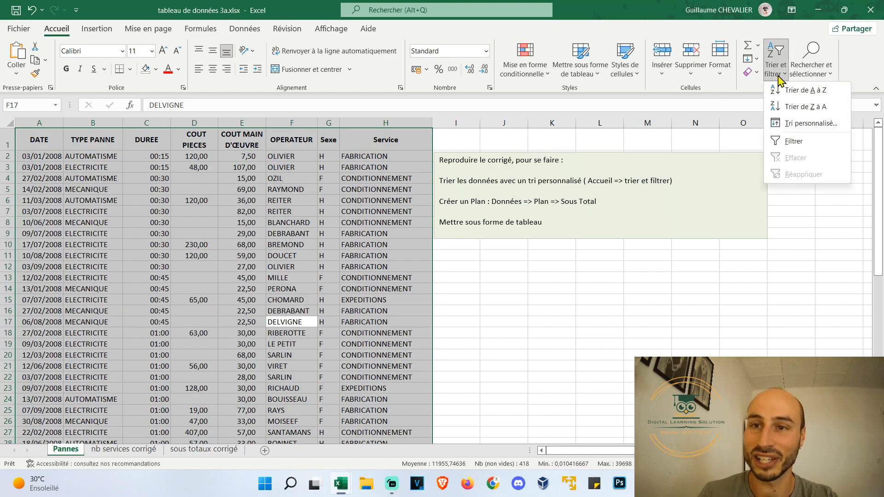
left_click(809, 124)
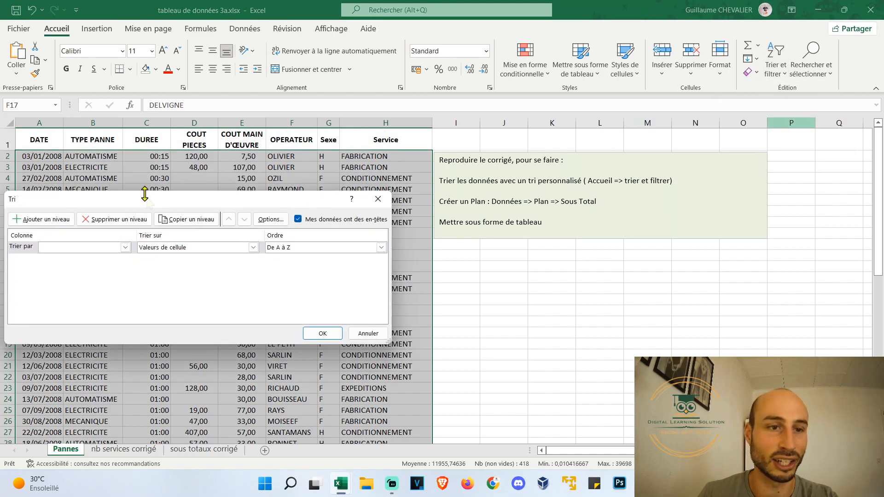
left_click_drag(157, 199, 188, 255)
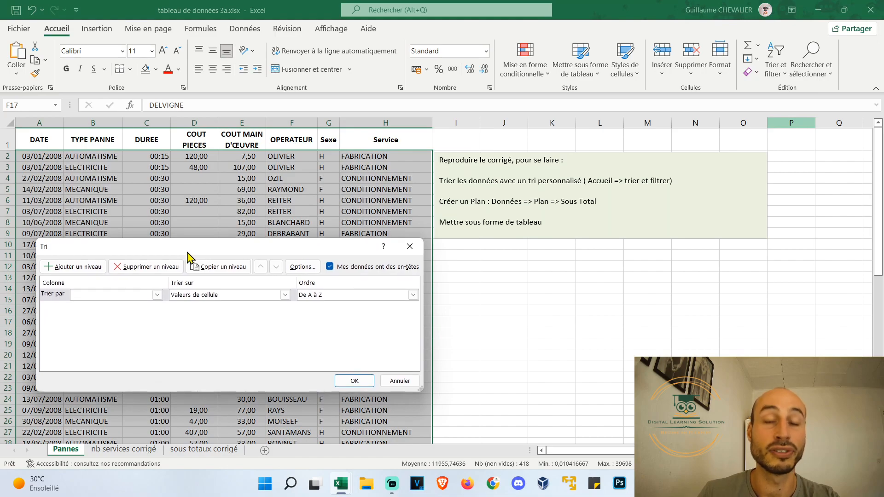
left_click(157, 294)
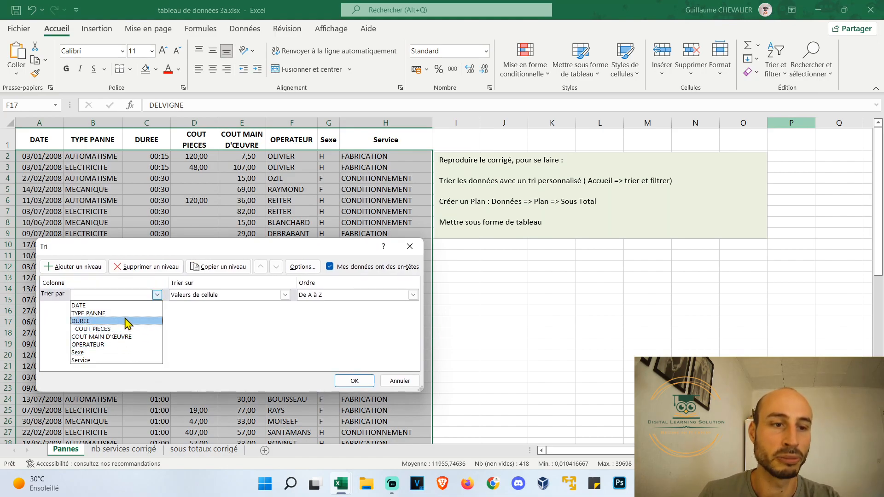
left_click(130, 360)
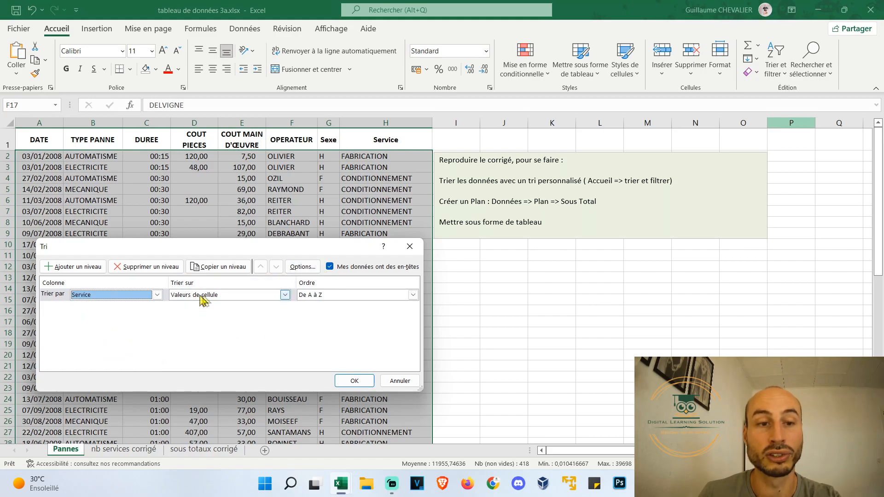
left_click(353, 380)
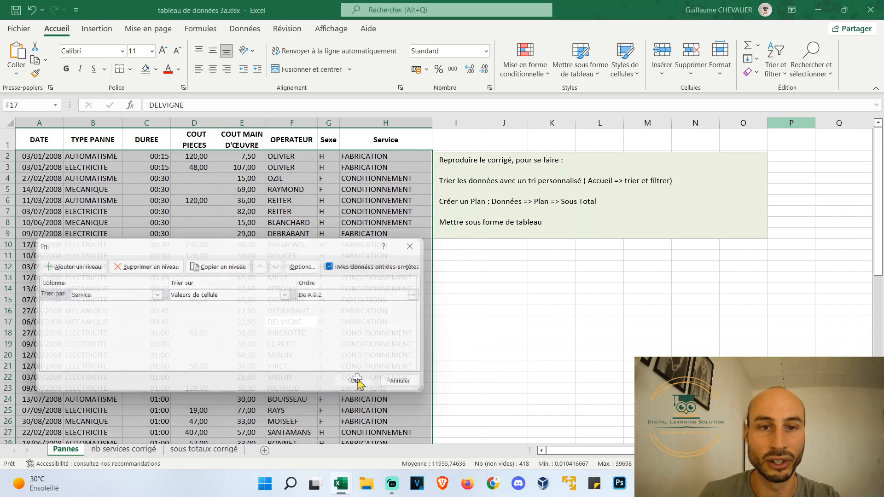
scroll(317, 230, "down", 4)
scroll(322, 192, "up", 4)
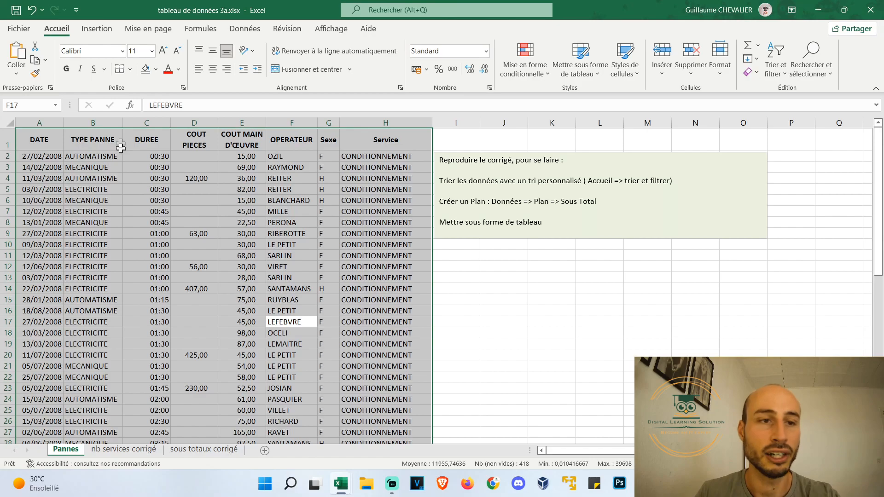
Add TYPE PANNE, A to Z, as a second level of the custom sort under Service and apply it
right_click(103, 165)
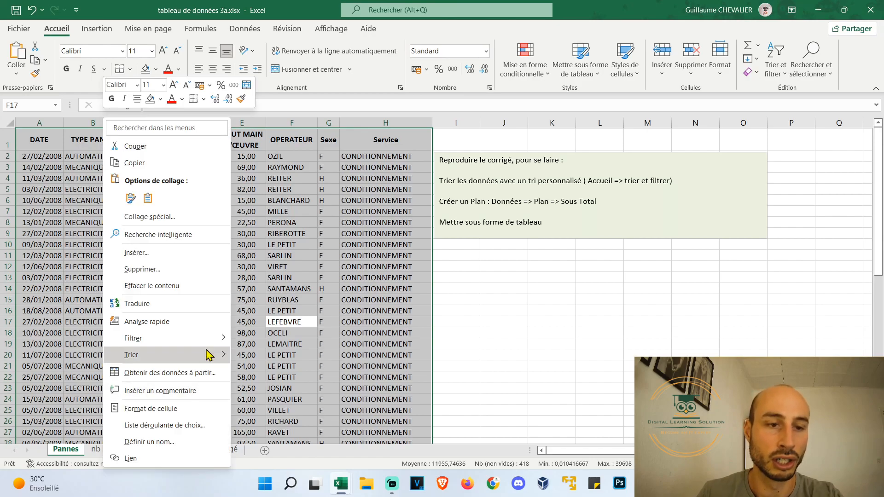
mouse_move(209, 355)
left_click(301, 437)
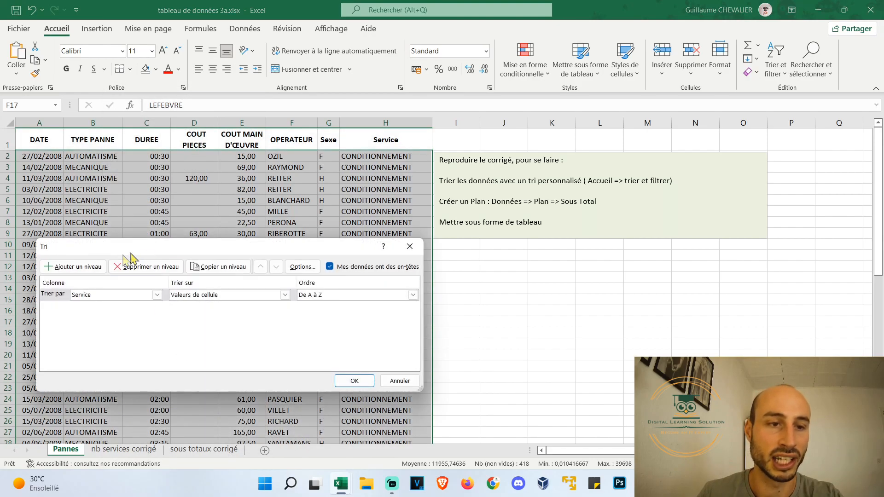
left_click(74, 267)
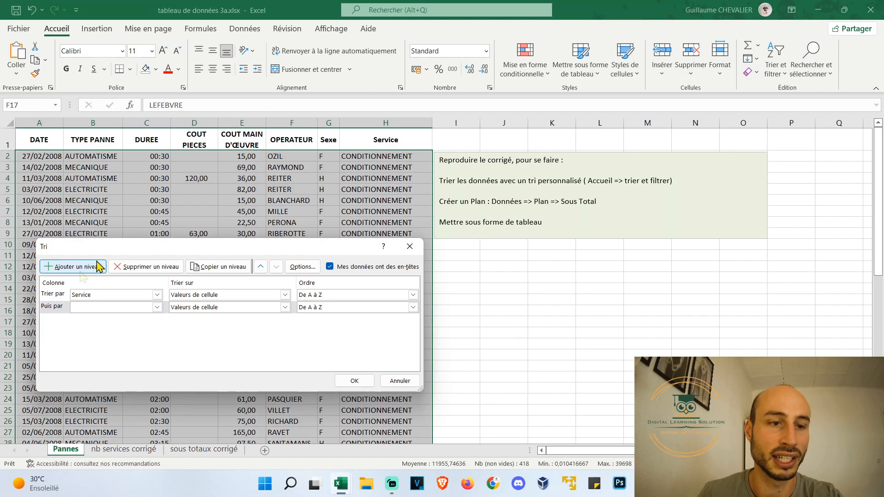
left_click(157, 307)
left_click(143, 325)
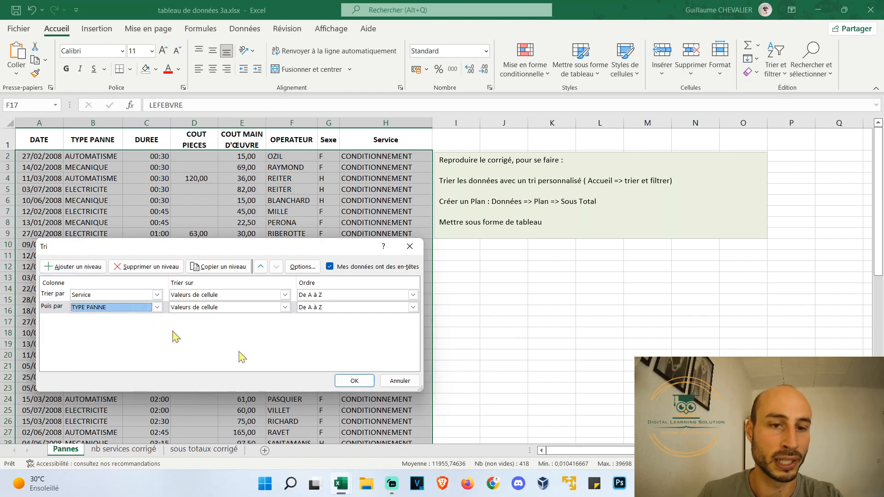
left_click(350, 381)
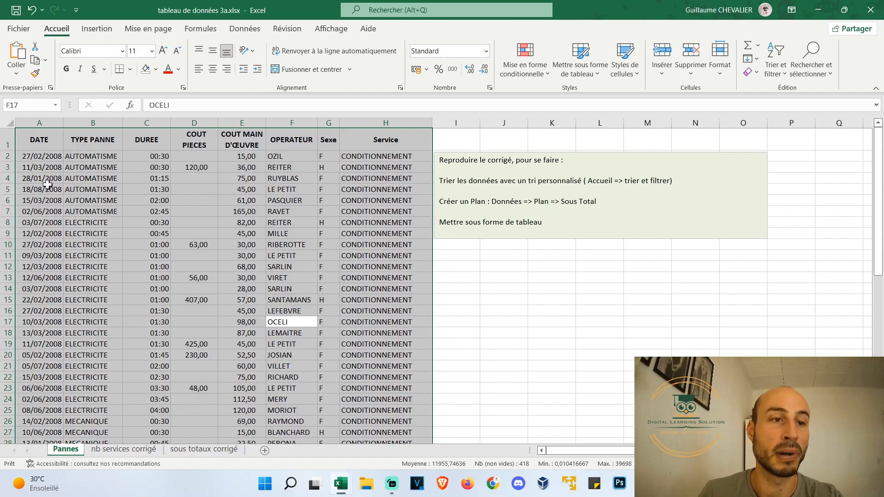
Add DATE, oldest to most recent, as the third sort level below TYPE PANNE and apply the sort
right_click(120, 156)
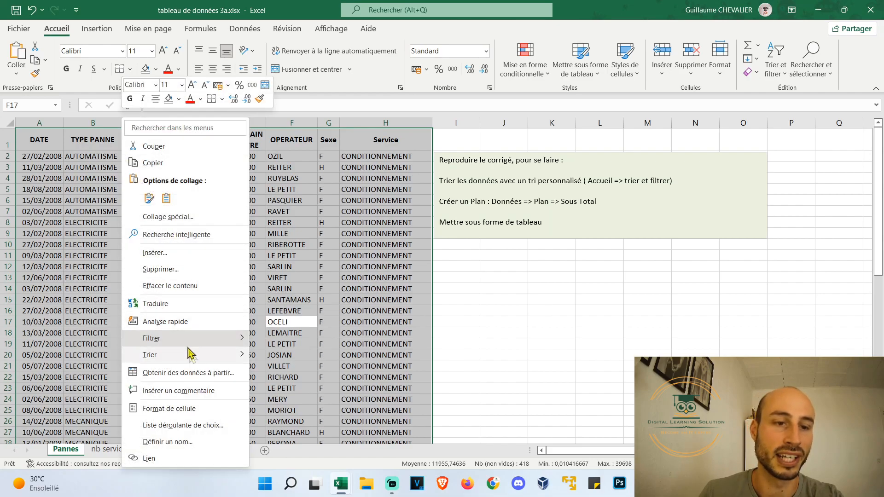
mouse_move(191, 355)
left_click(346, 438)
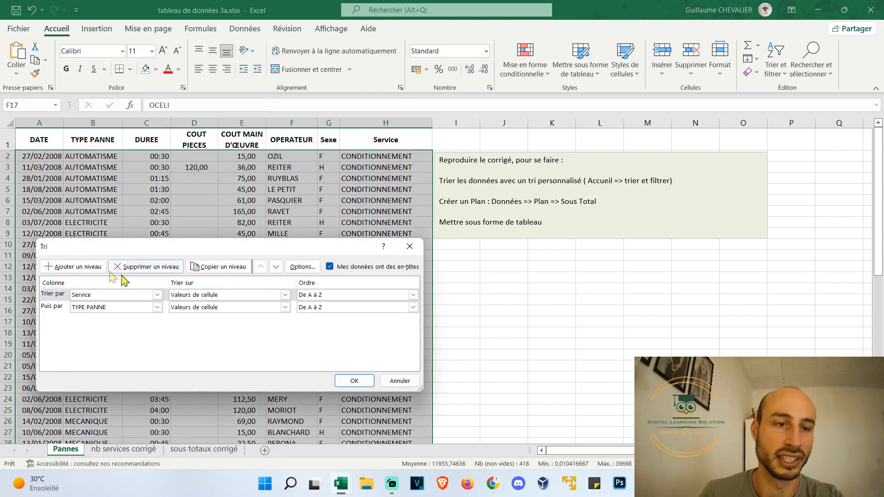
left_click(87, 267)
left_click(157, 307)
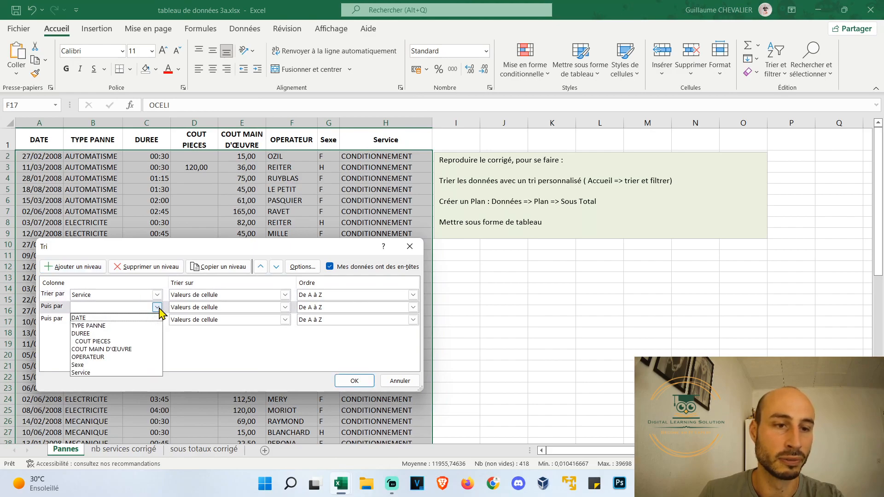
left_click(125, 317)
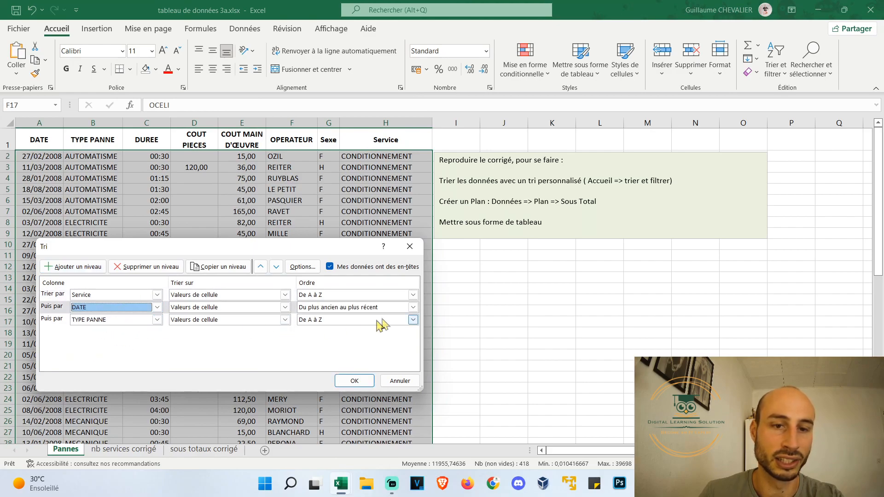
left_click(277, 268)
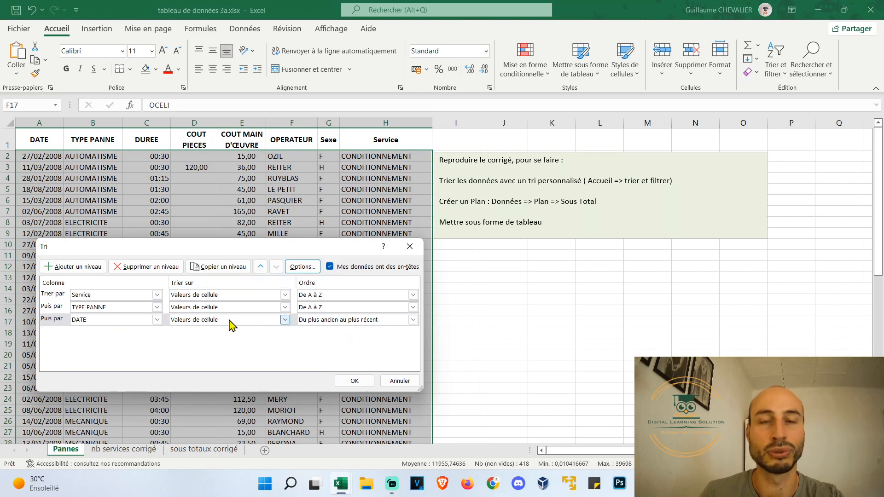
left_click(364, 381)
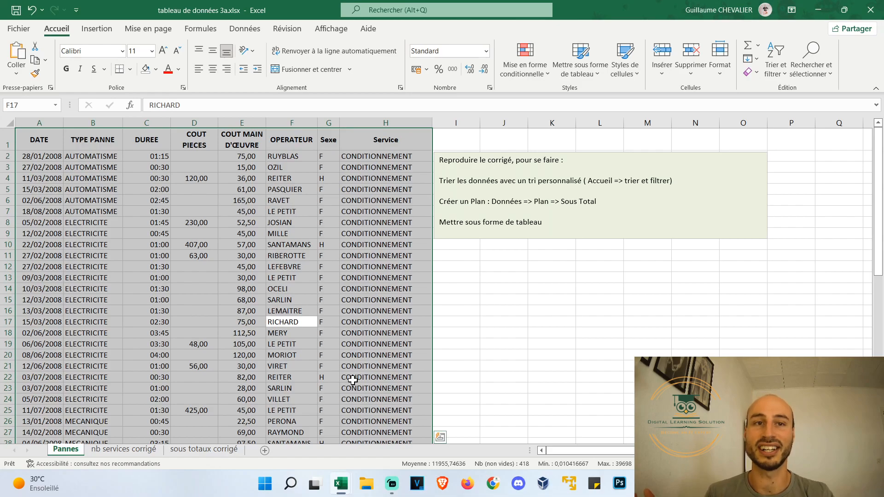
Insert subtotals in the Pannes data that count (Nombre) the Service column at each change in Service
left_click(239, 30)
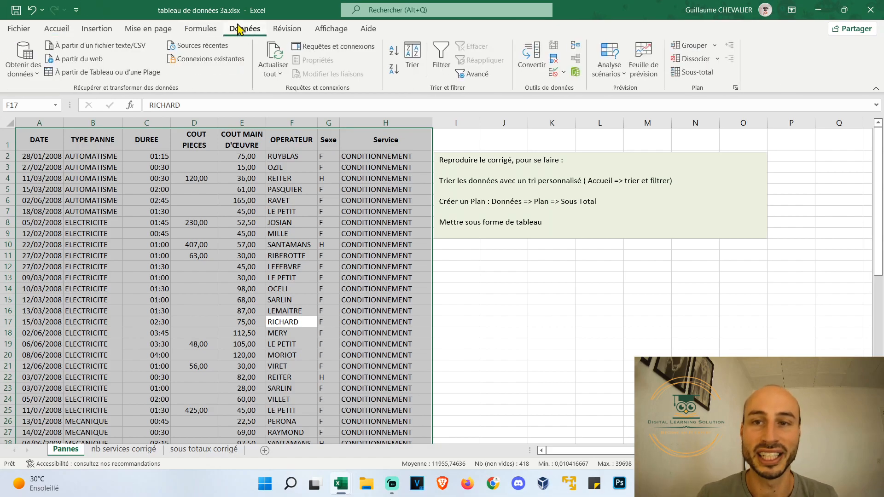
left_click(699, 73)
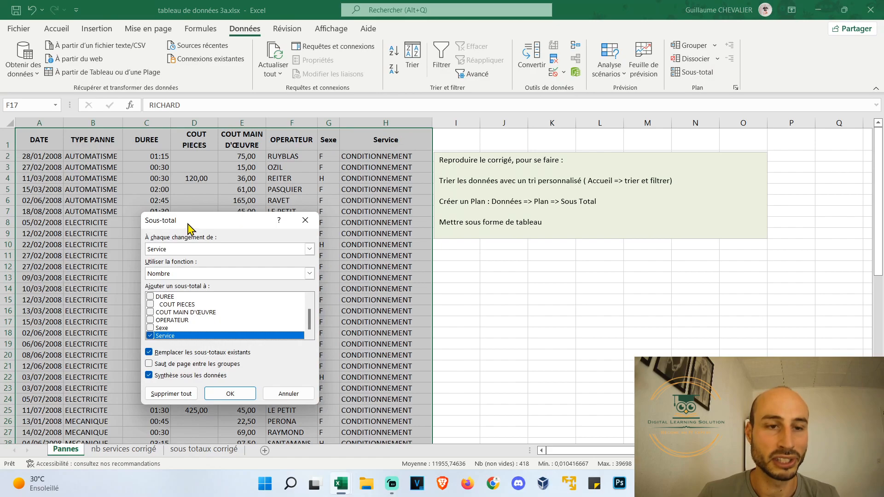
left_click_drag(188, 224, 187, 202)
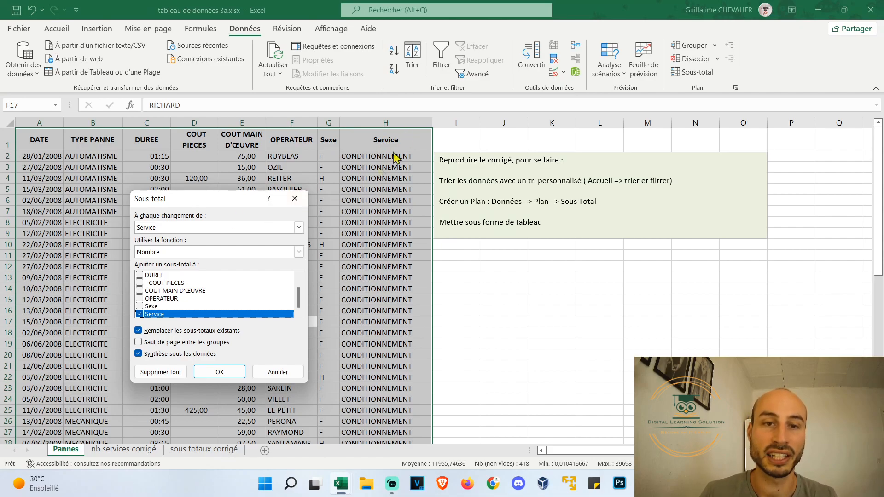
left_click(300, 227)
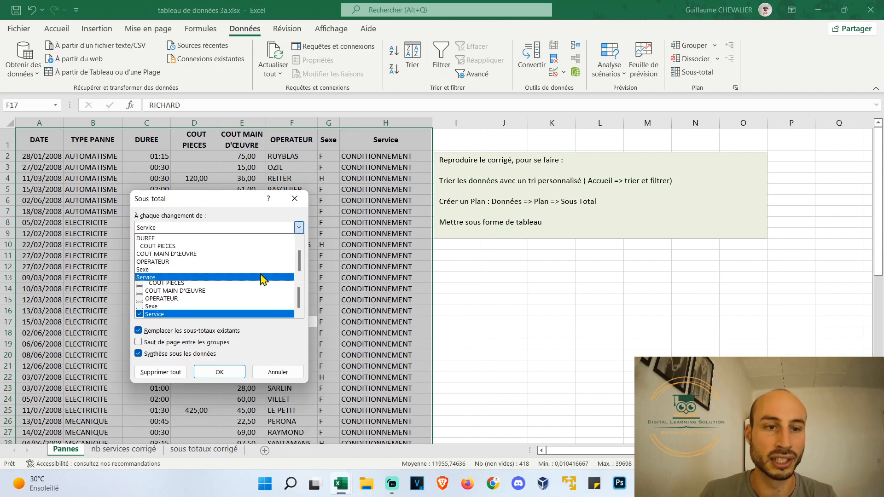
left_click(184, 278)
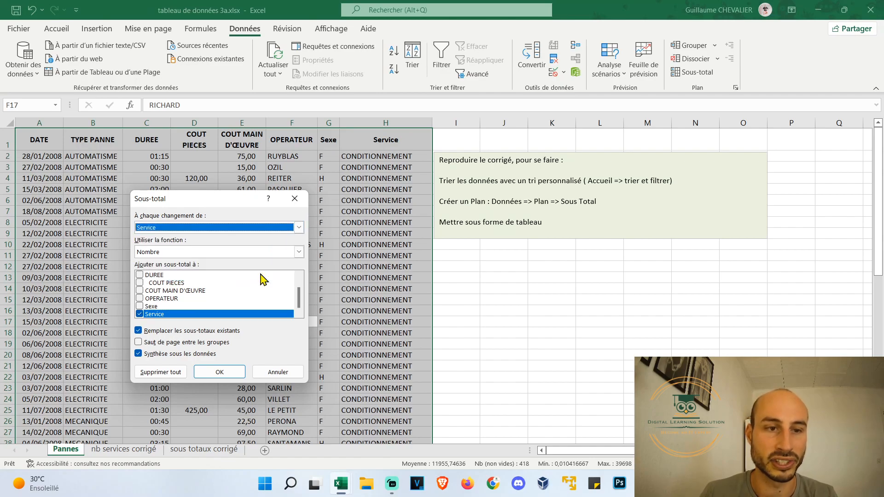
left_click(299, 252)
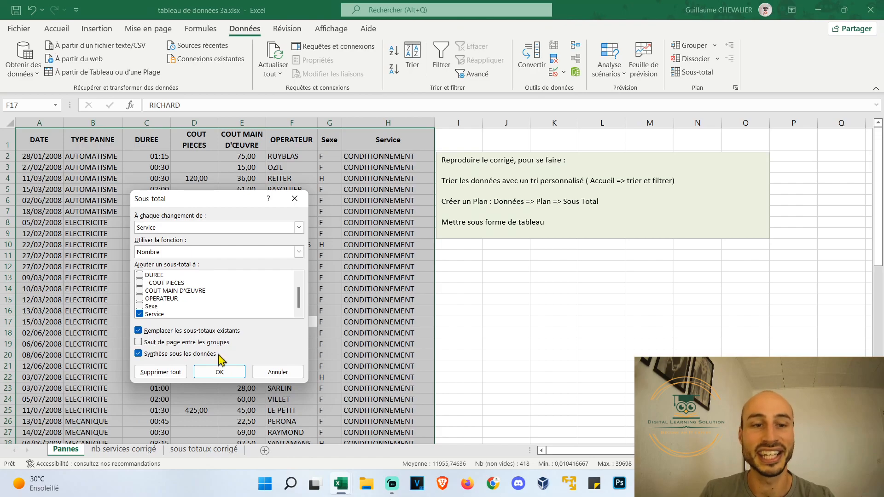
left_click(220, 371)
scroll(439, 185, "down", 4)
scroll(440, 185, "down", 1)
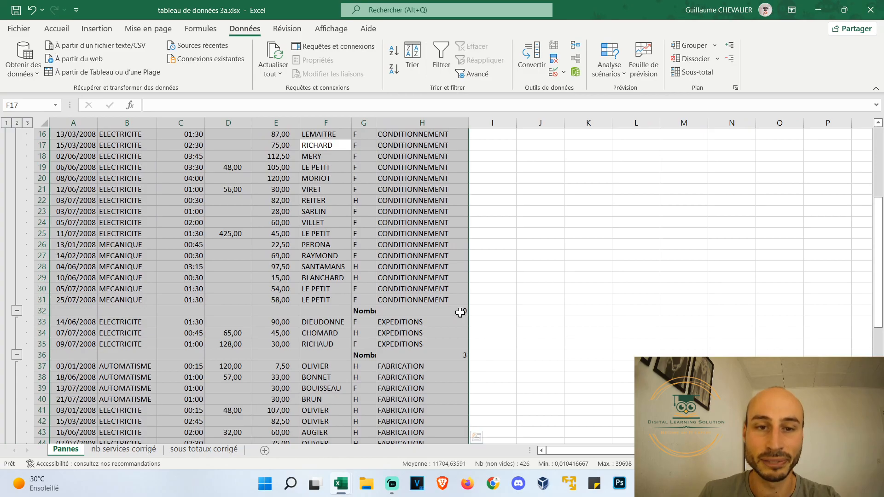
scroll(460, 313, "up", 5)
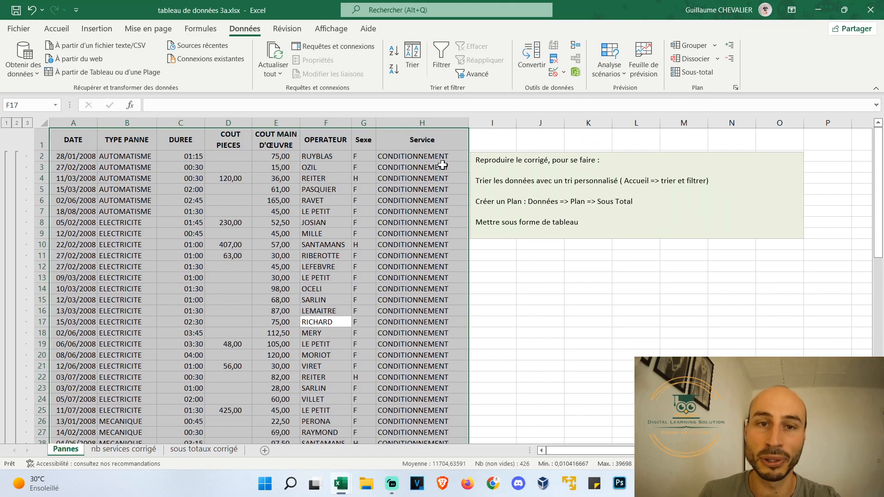
Auto-fit the width of column G (Sexe) and check the count rows down to the end of the data
double_click(376, 123)
scroll(414, 155, "down", 2)
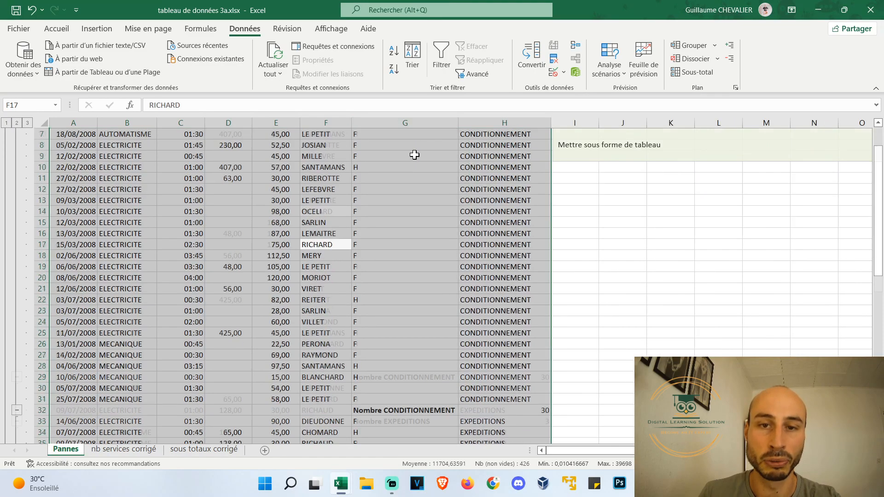
scroll(415, 155, "down", 4)
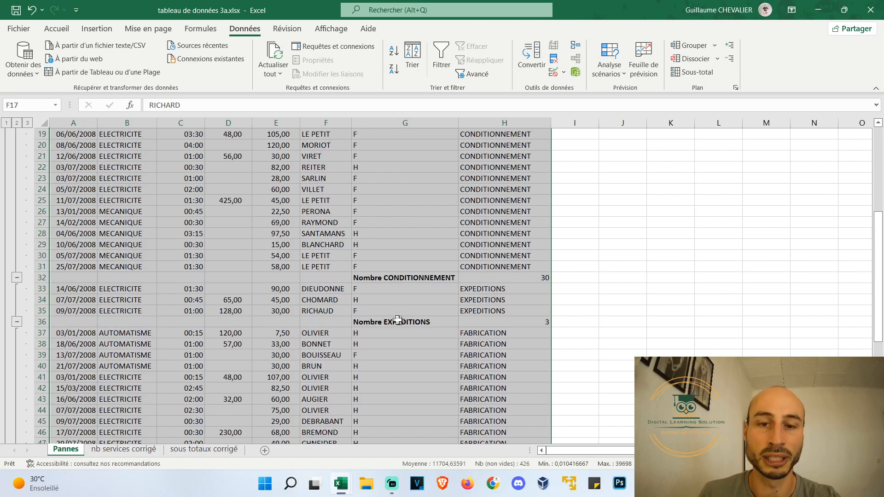
scroll(528, 292, "down", 6)
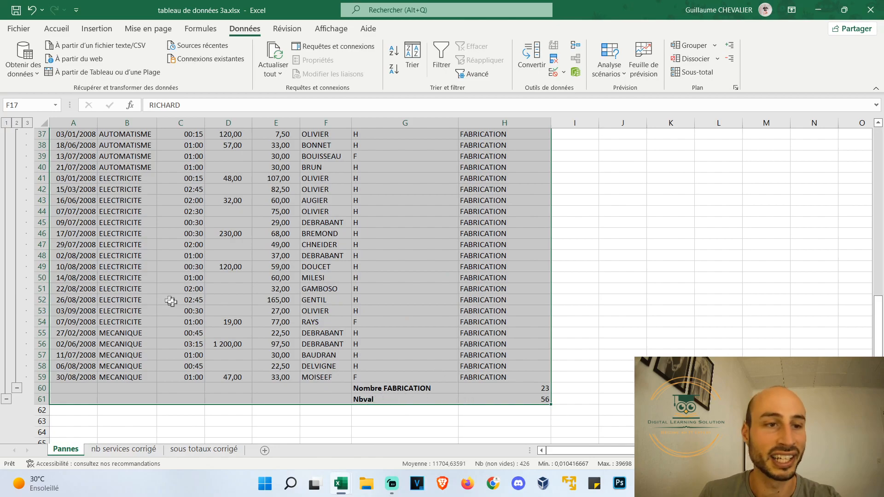
scroll(169, 300, "up", 12)
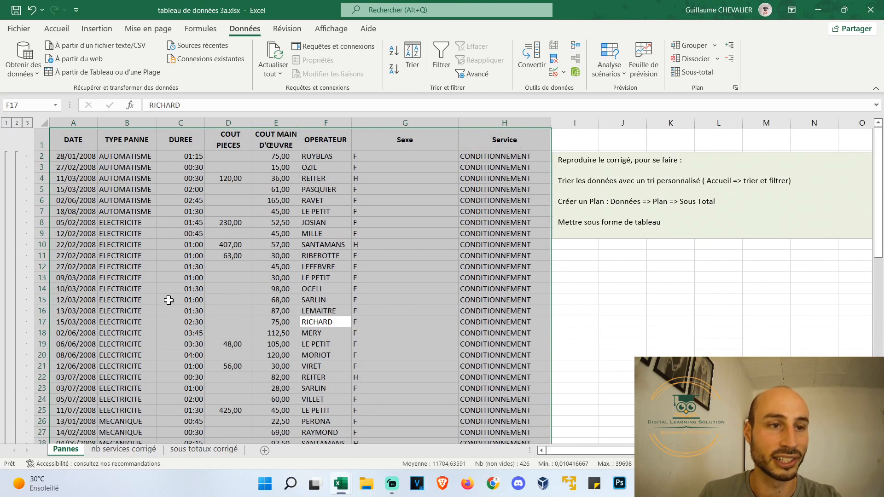
Collapse the EXPEDITIONS, CONDITIONNEMENT and FABRICATION outline groups down to their count rows
scroll(169, 300, "down", 8)
left_click(17, 256)
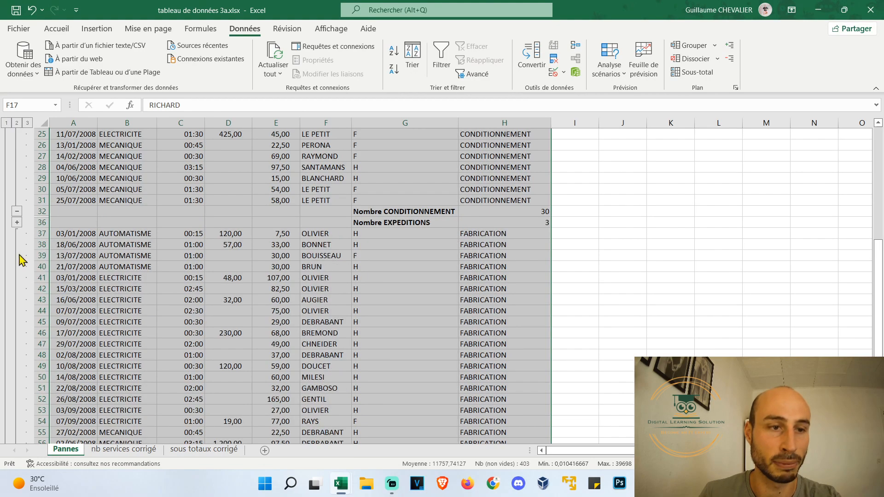
left_click(17, 212)
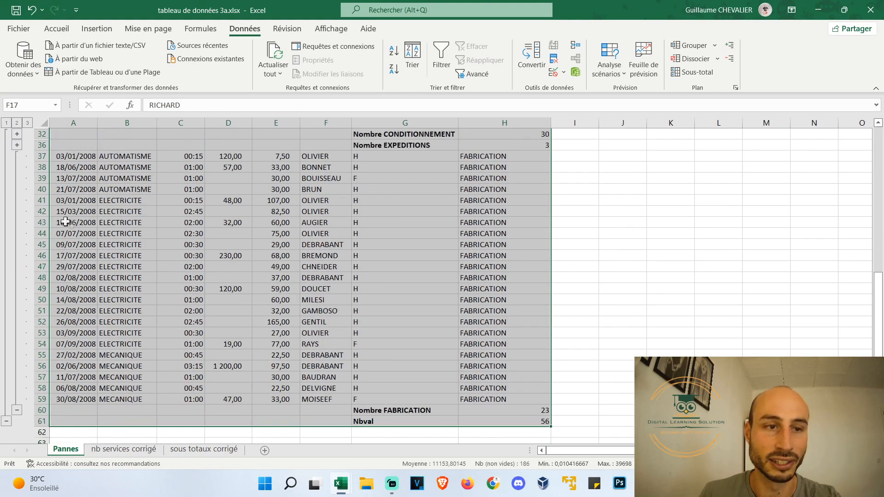
left_click(16, 411)
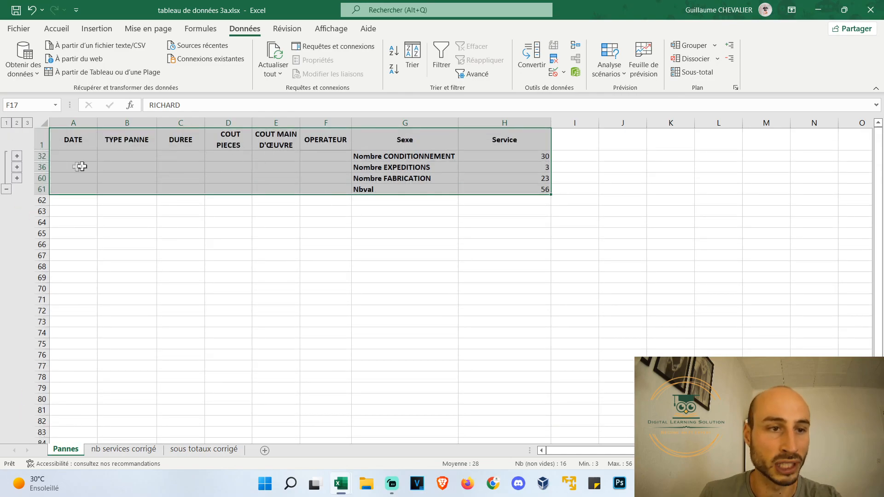
Expand the EXPEDITIONS and CONDITIONNEMENT outline groups to show their detail rows again
left_click(17, 168)
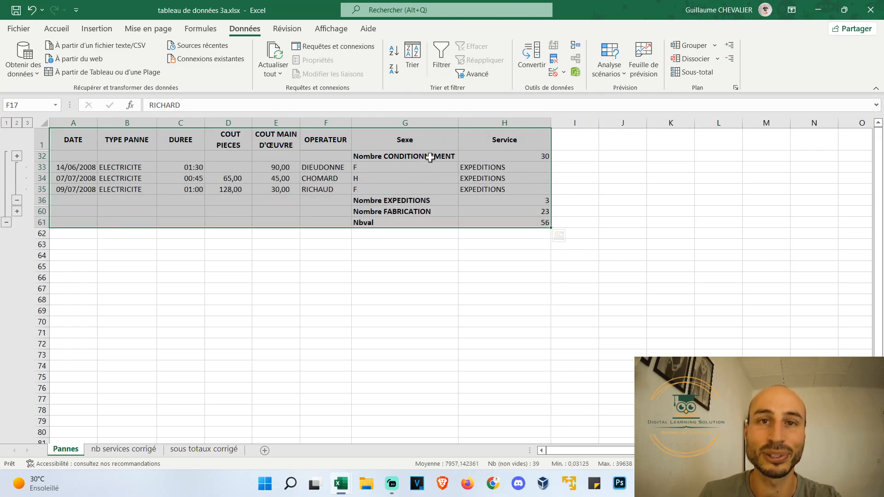
left_click(17, 156)
scroll(19, 253, "down", 6)
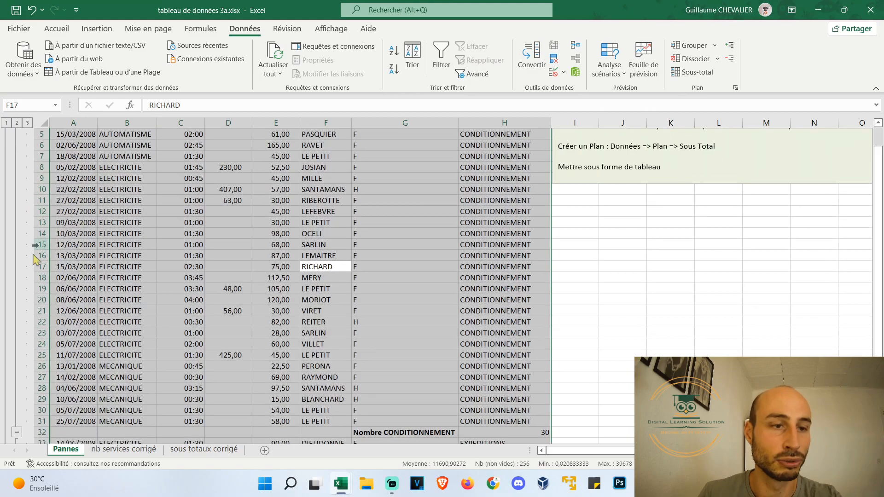
Expand the FABRICATION outline group and check the table formatting on the nb services corrigé sheet
left_click(17, 322)
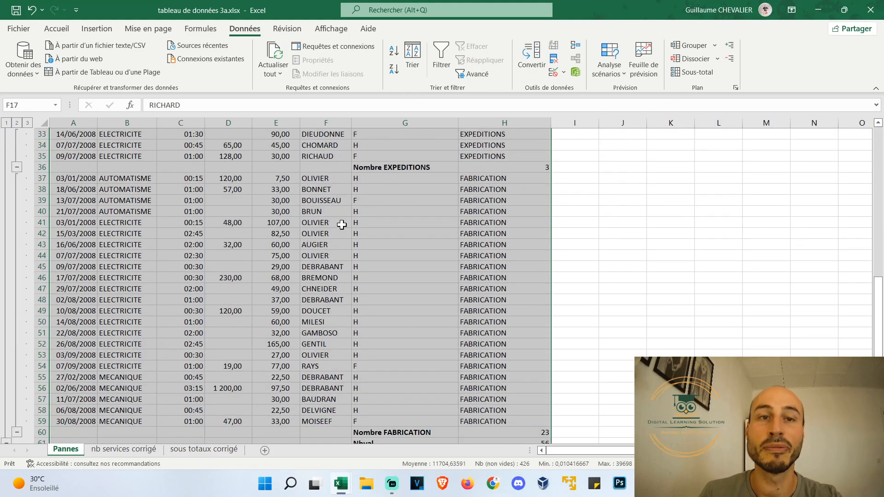
left_click(122, 449)
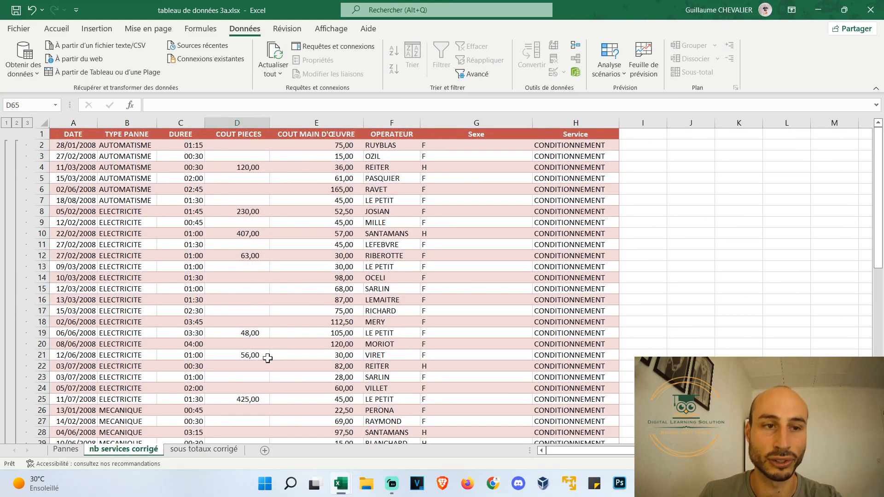
scroll(391, 216, "down", 5)
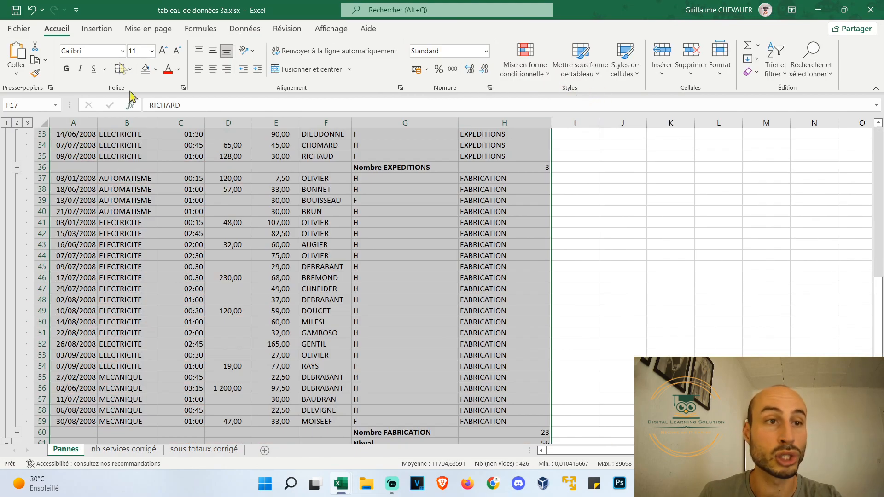
Format the Pannes data $A$1:$H$61 as a table with headers, using a red medium table style
left_click(594, 76)
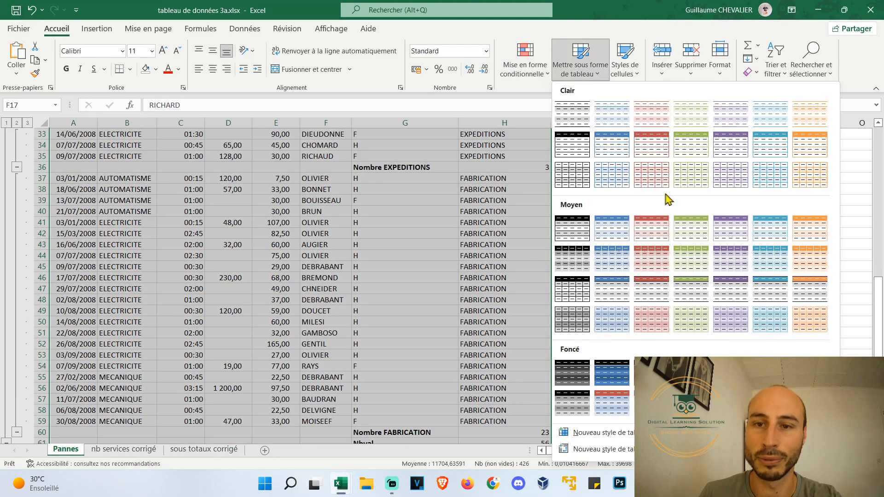
left_click(609, 265)
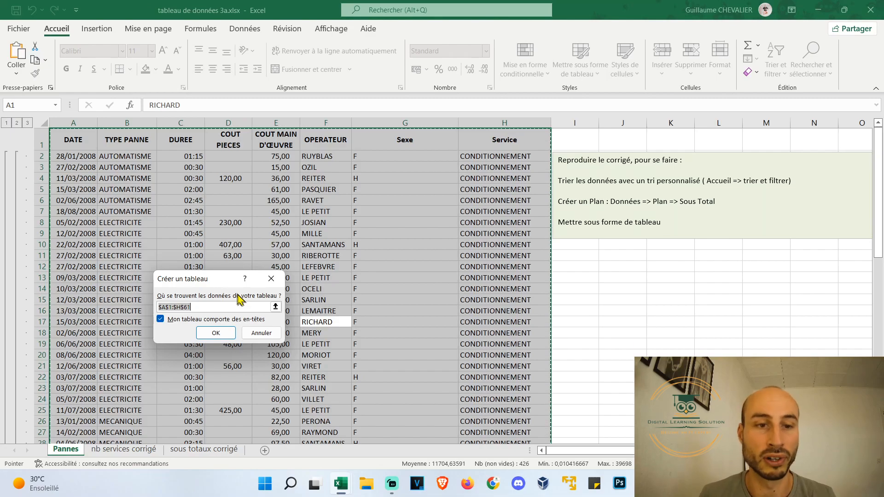
left_click(216, 332)
Check the nb services corrigé sheet and switch the Pannes table to the red style in the first Moyen row
left_click(123, 449)
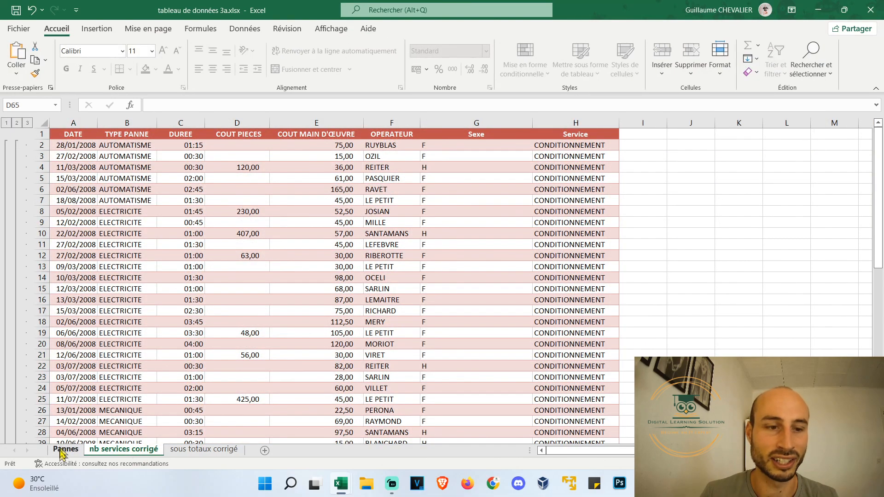
left_click(66, 449)
left_click(525, 60)
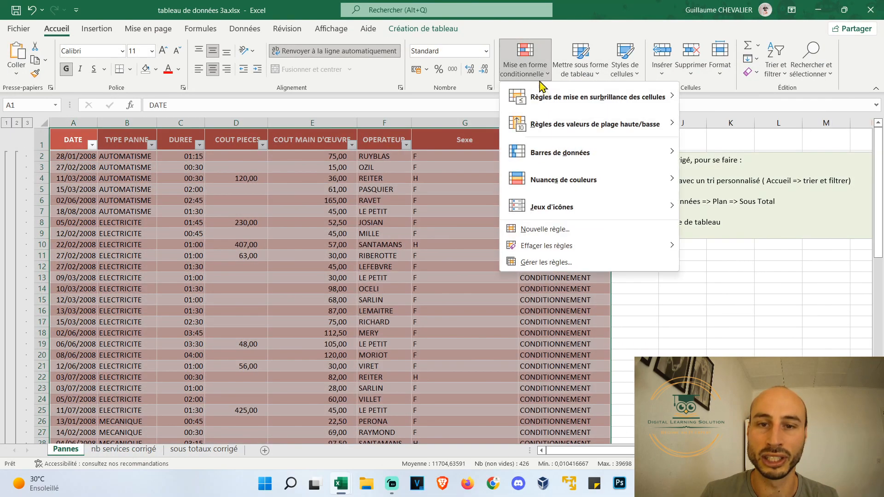
left_click(580, 60)
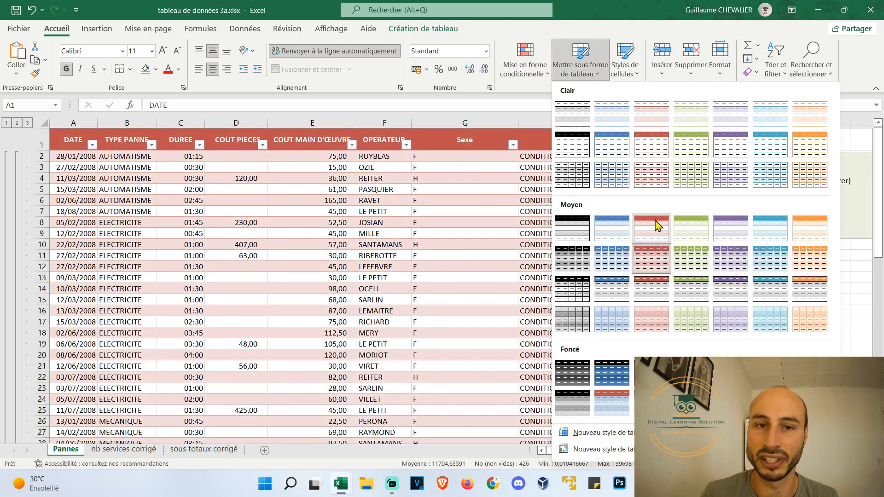
left_click(658, 223)
left_click(661, 338)
Compare the formatted Pannes table with the nb services corrigé sheet, down to its count rows
left_click(123, 449)
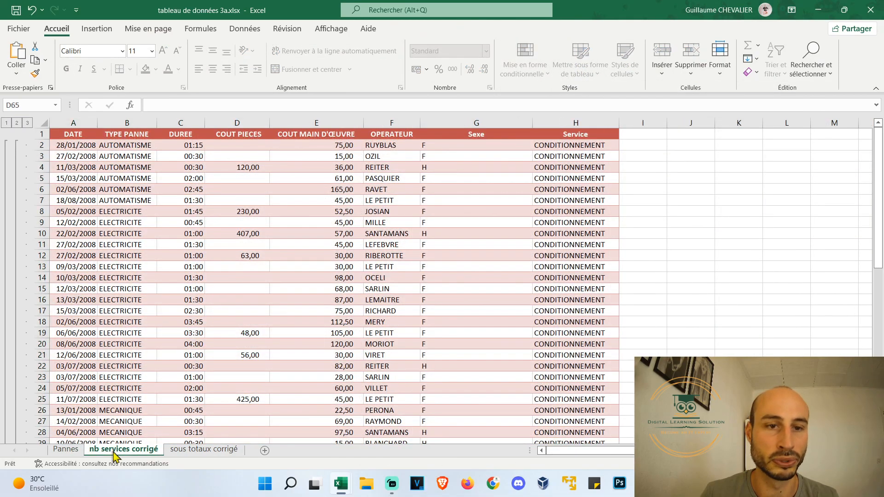
left_click(64, 450)
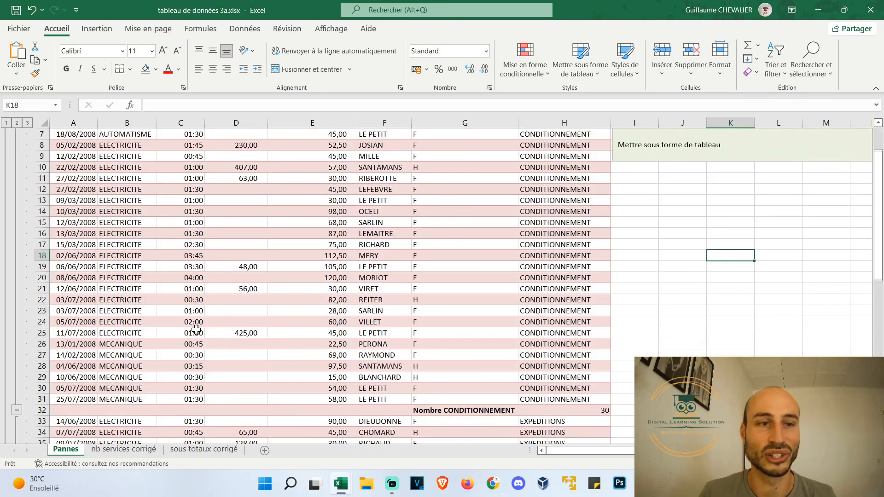
scroll(197, 329, "down", 10)
scroll(199, 330, "up", 7)
scroll(198, 329, "up", 5)
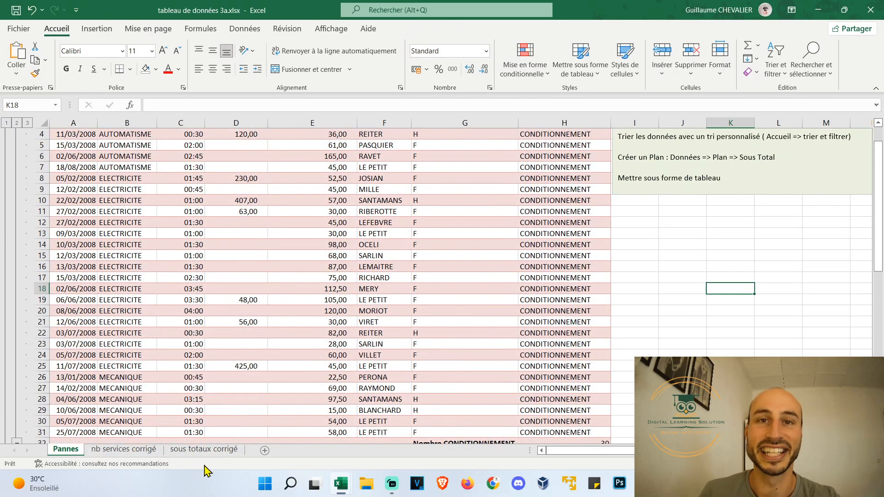
Examine the sous totaux corrigé sheet from its headers down to the final Nbval row
left_click(197, 451)
scroll(369, 261, "down", 12)
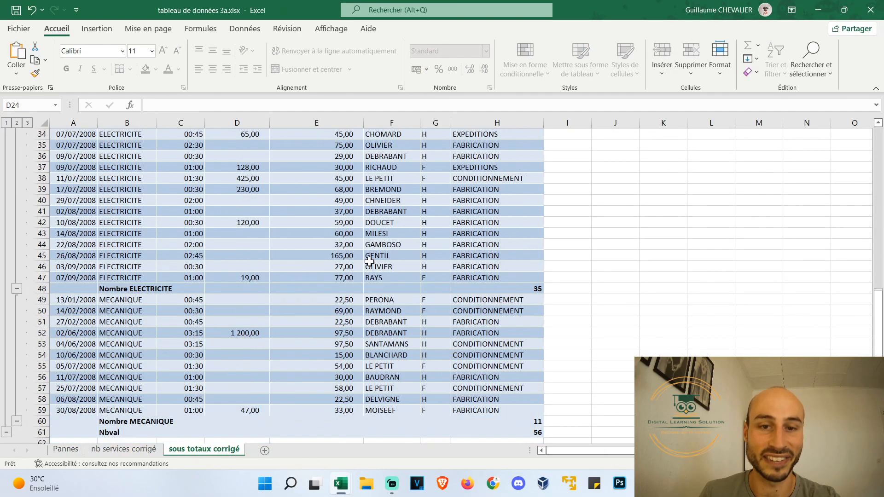
scroll(371, 260, "up", 6)
scroll(370, 261, "up", 6)
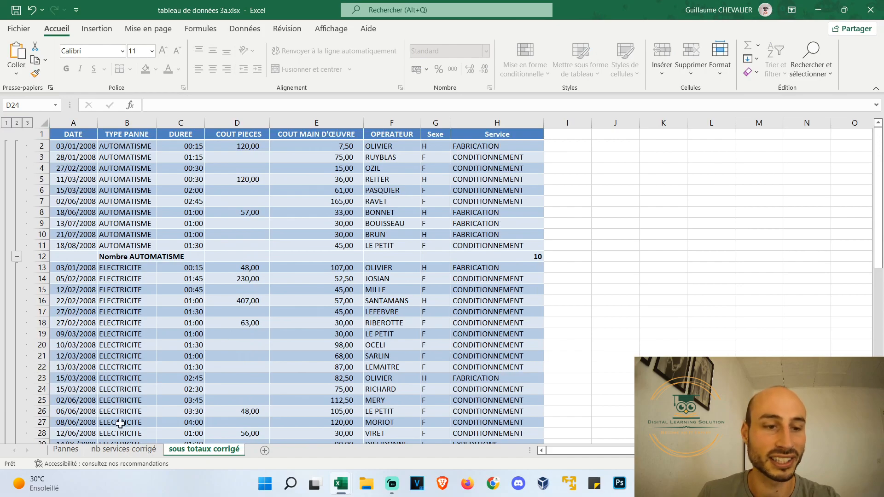
Create a copy of the Pannes sheet in tableau de données 3a.xlsx, placed before the sous totaux corrigé sheet
left_click(66, 450)
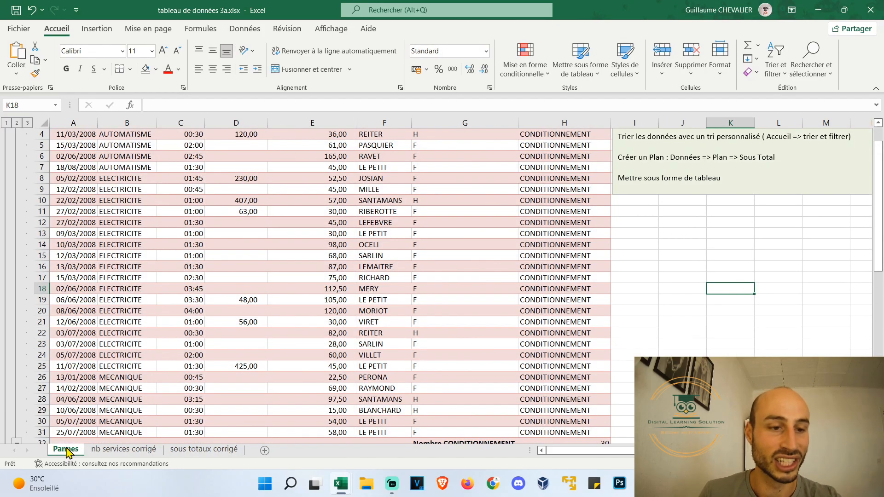
right_click(68, 451)
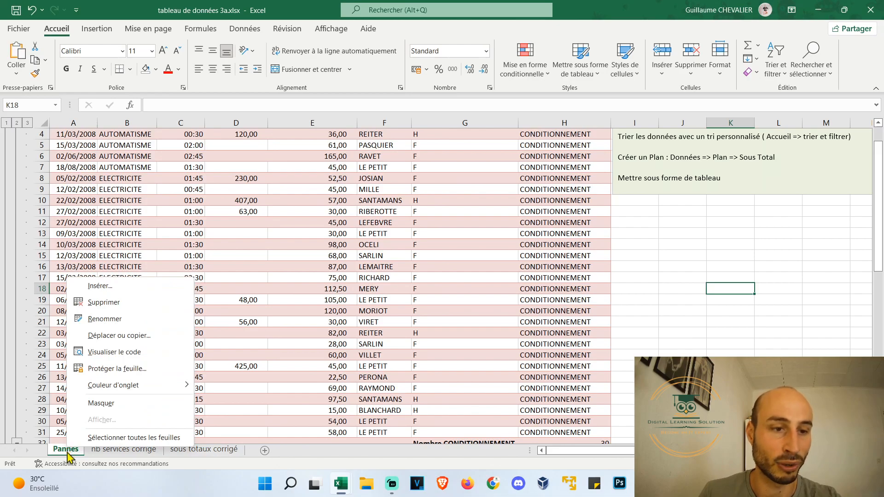
left_click(162, 336)
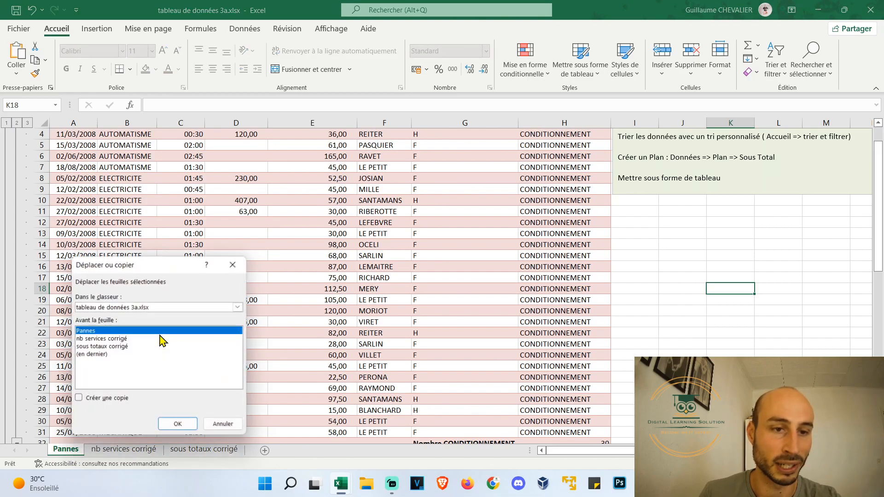
left_click(78, 398)
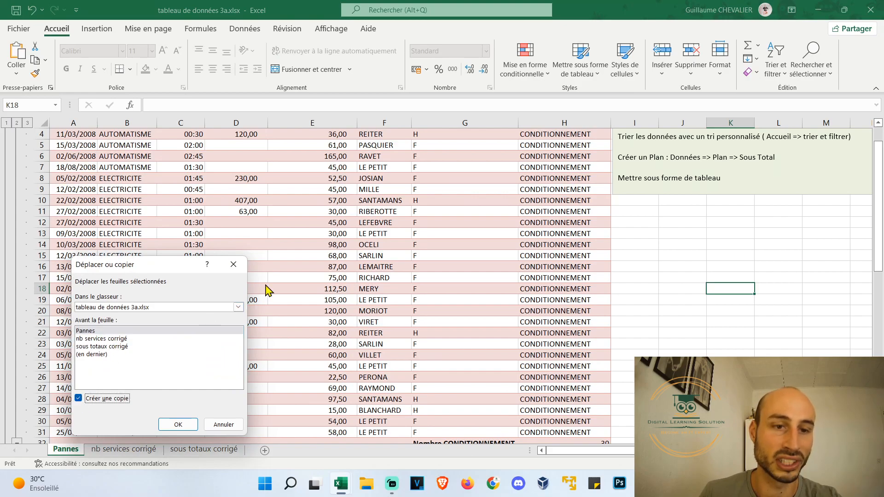
left_click(238, 307)
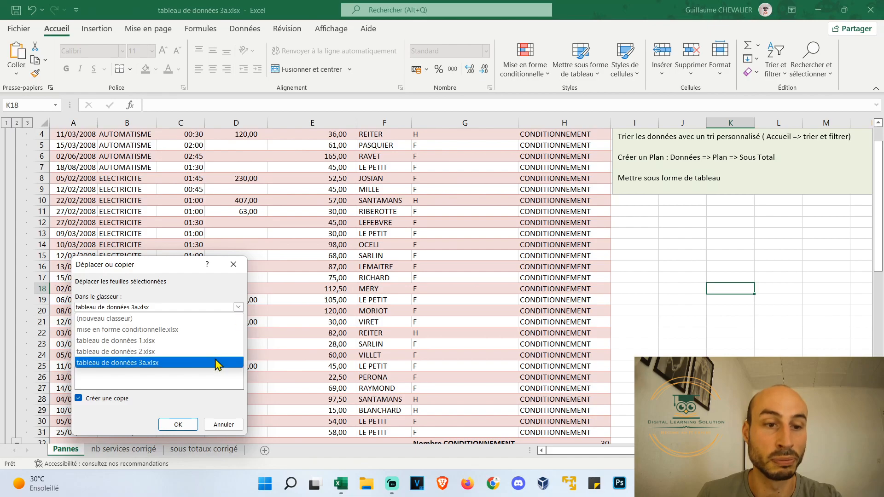
left_click(238, 307)
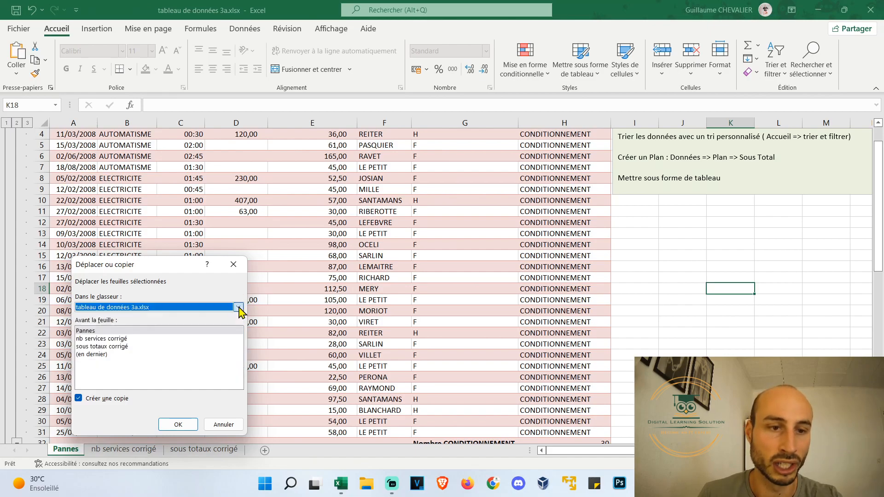
left_click(121, 348)
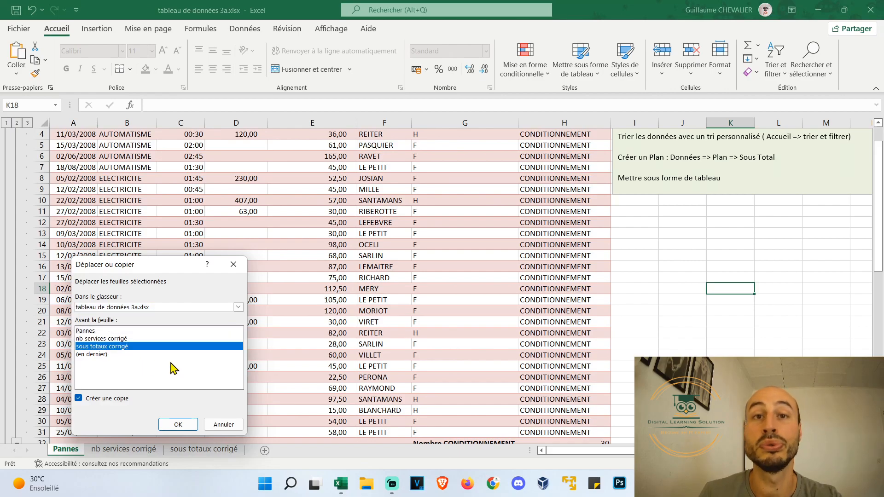
left_click(187, 426)
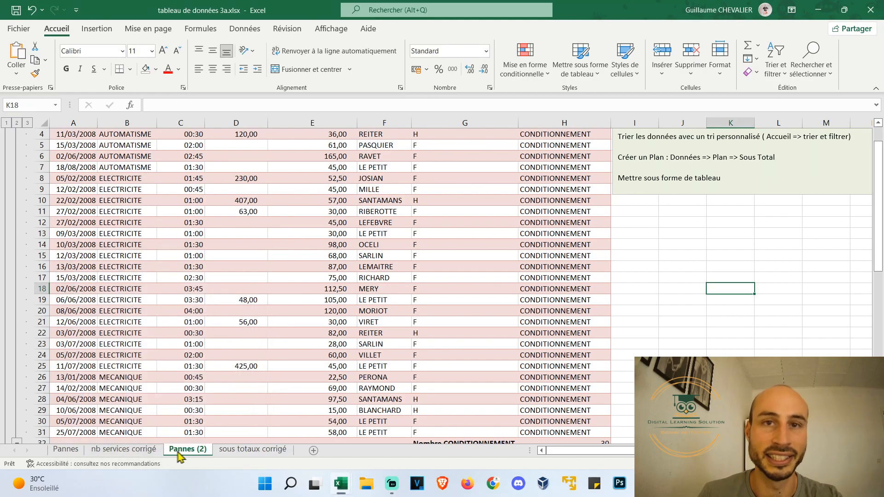
Rename the copied Pannes (2) sheet as Sous totaux
double_click(187, 451)
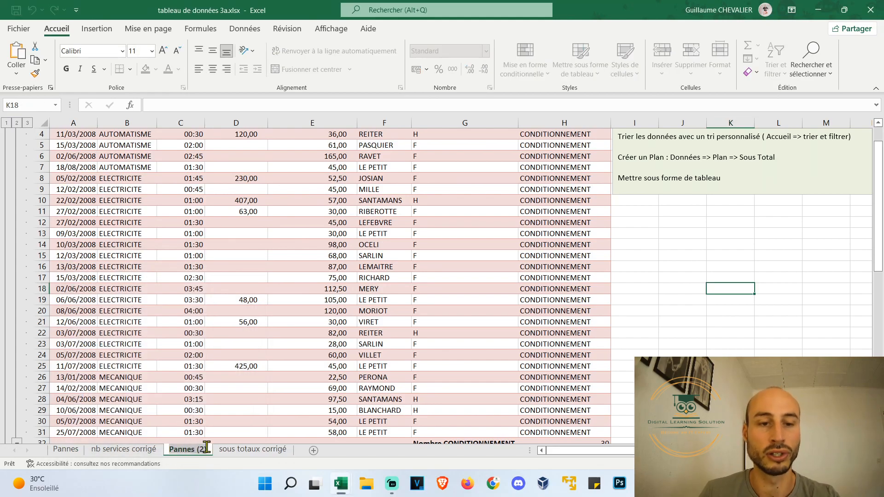
type("Sous totaux")
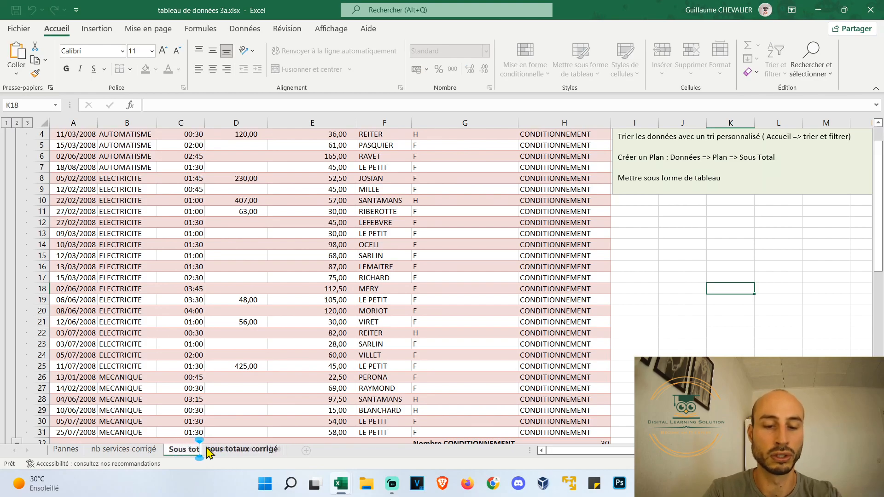
key("Return")
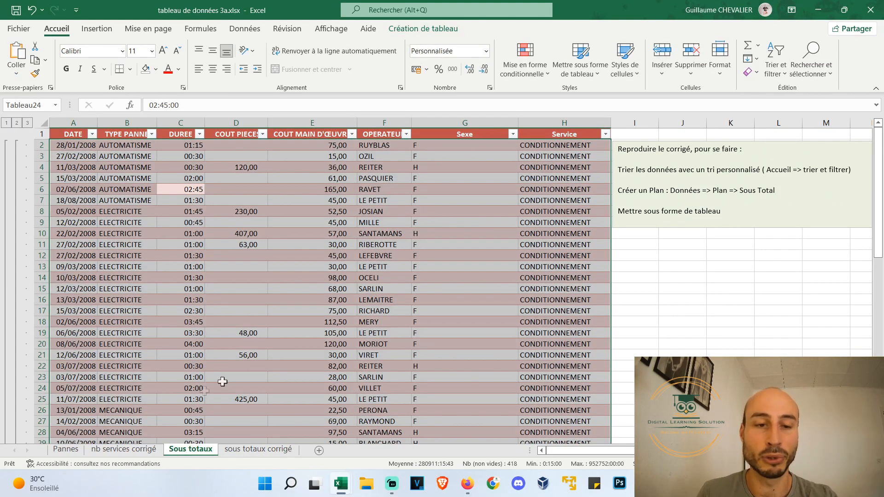
Examine how the sous totaux corrigé sheet groups and counts the rows by TYPE PANNE
left_click(243, 451)
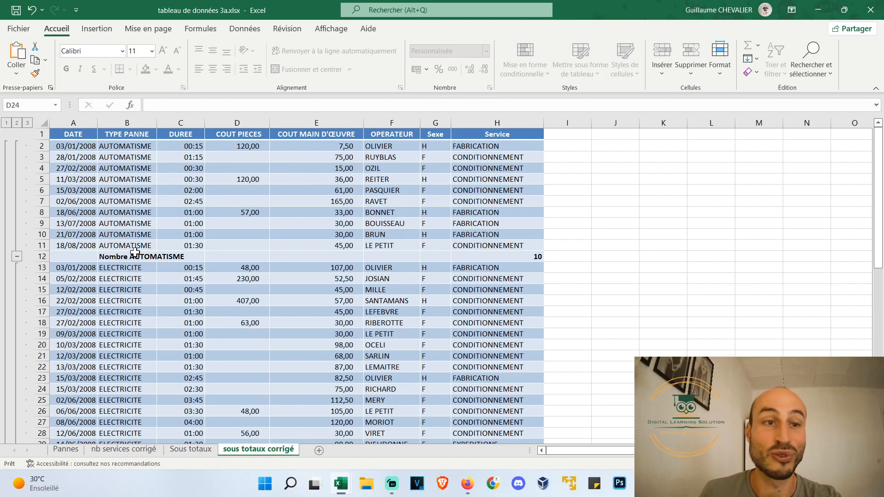
scroll(141, 173, "down", 3)
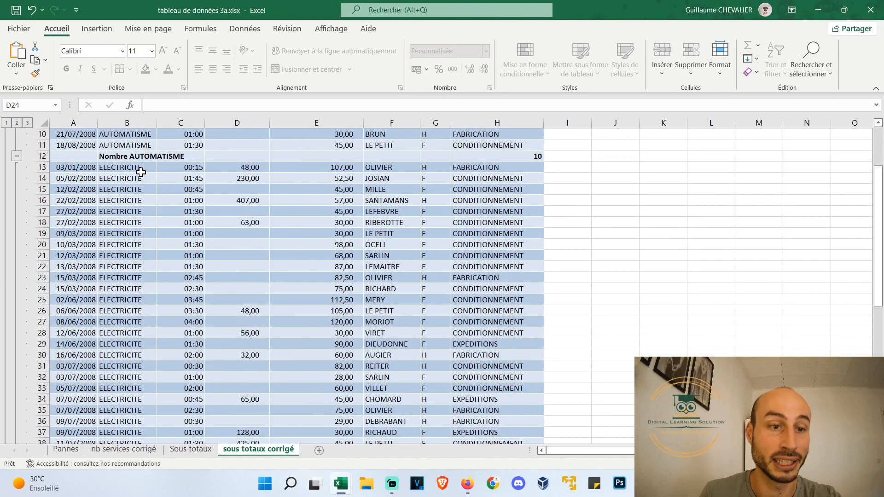
scroll(141, 172, "down", 12)
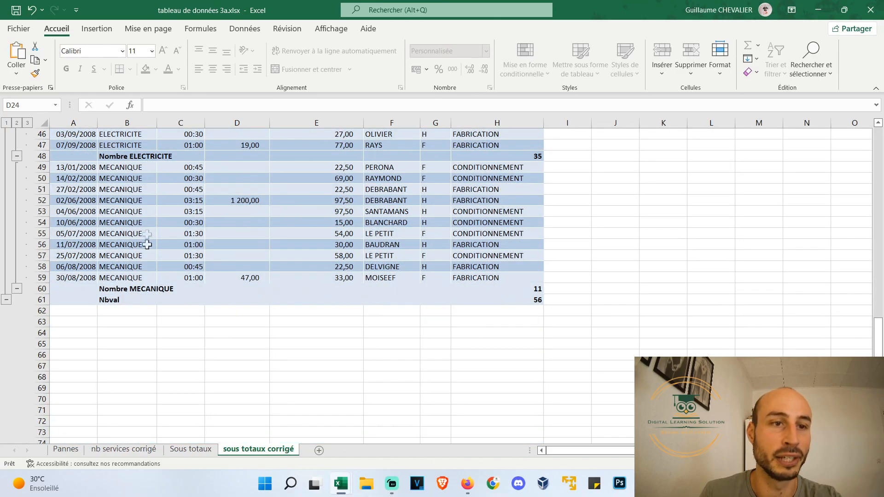
scroll(136, 213, "up", 15)
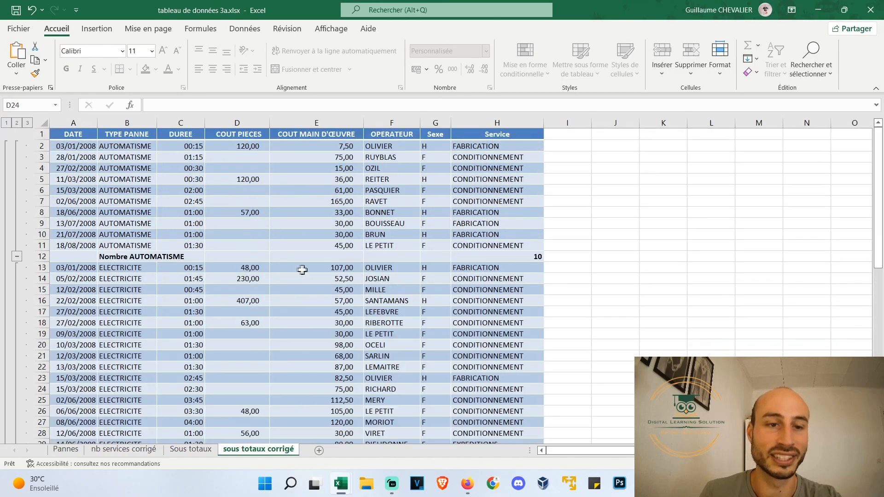
Clear the table style on the Sous totaux sheet and convert the table to a normal range
left_click(202, 451)
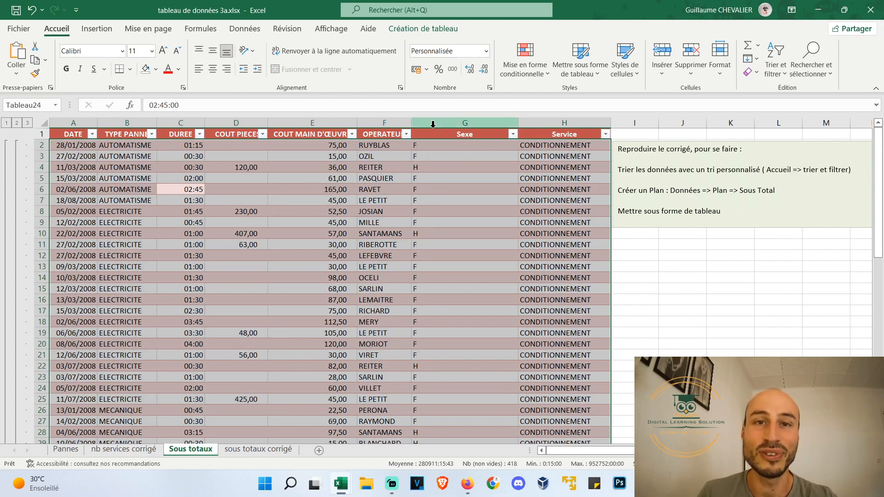
left_click(432, 29)
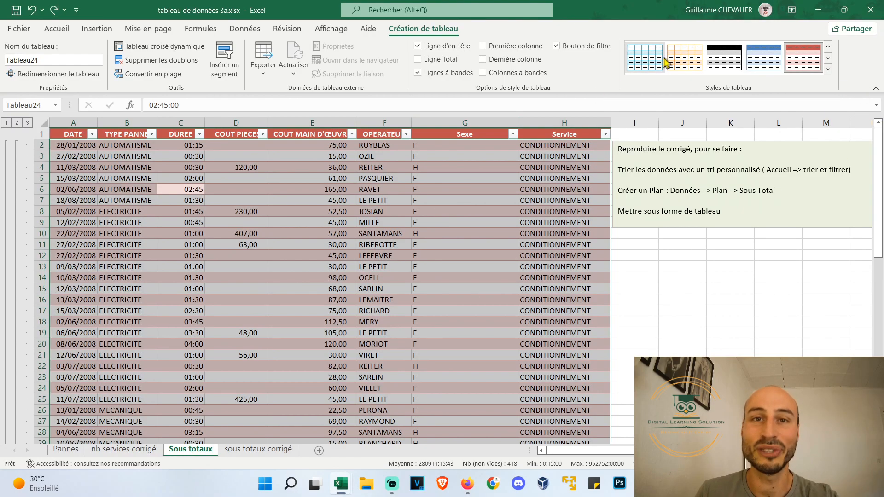
left_click(827, 69)
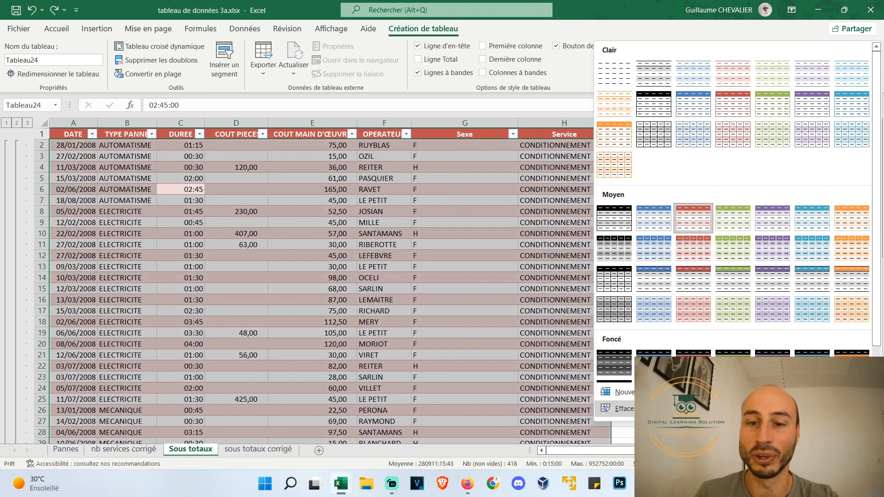
key("Escape")
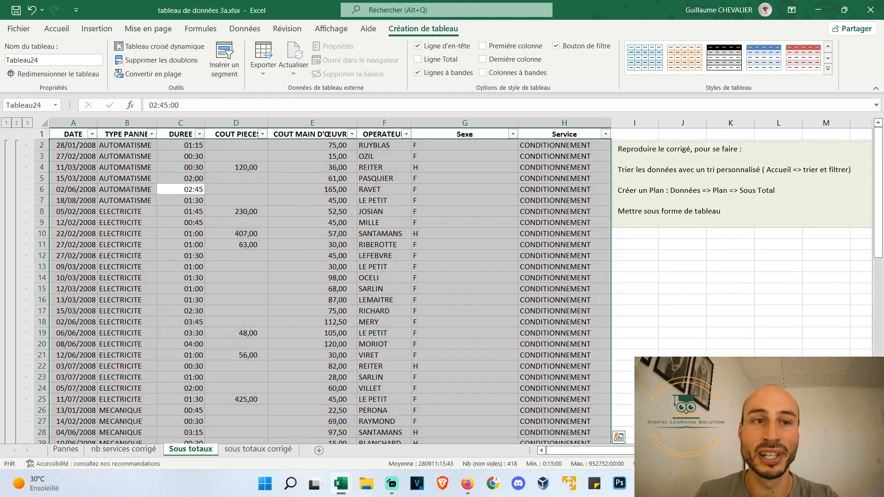
left_click(175, 76)
left_click(430, 272)
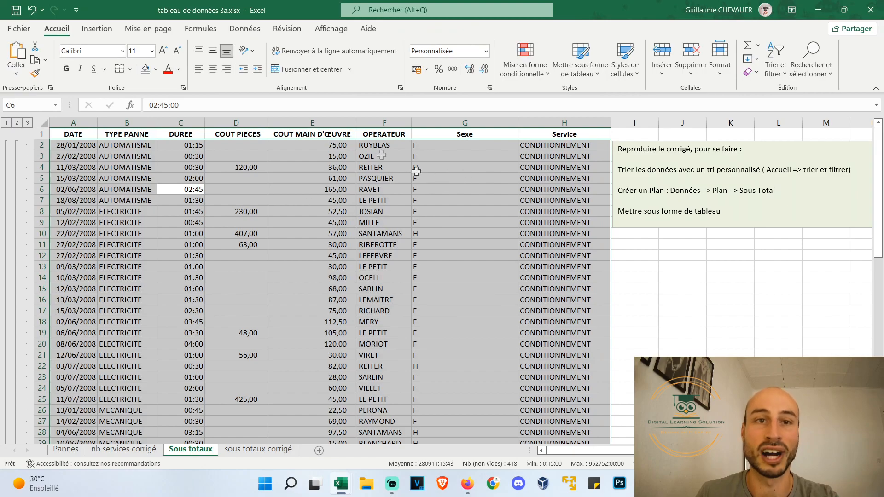
Remove all subtotals from the Sous totaux data, including the header row in the selection
left_click(244, 28)
left_click(711, 78)
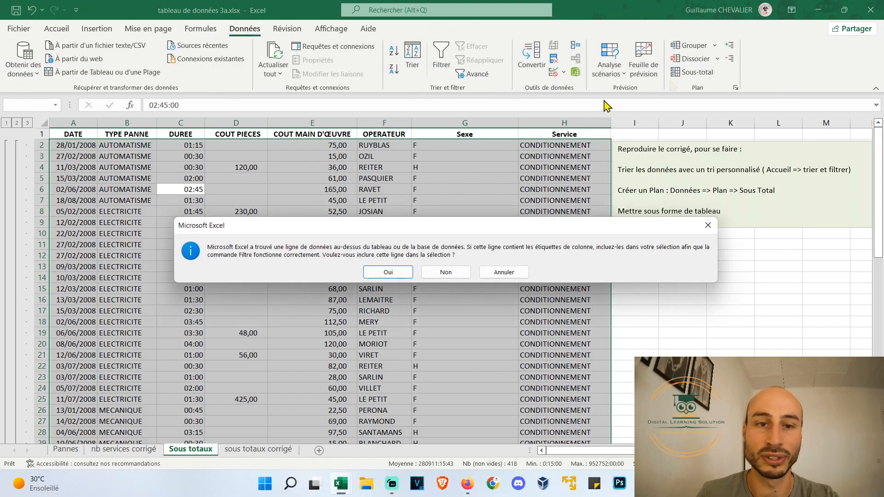
left_click(398, 274)
left_click(164, 374)
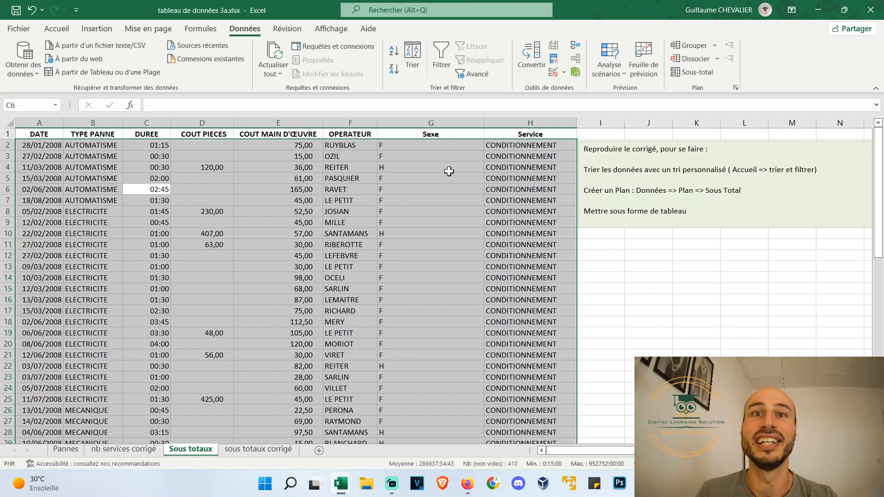
Apply a custom sort to the Sous totaux data by TYPE PANNE cell values, from A to Z, keeping the headers
right_click(95, 172)
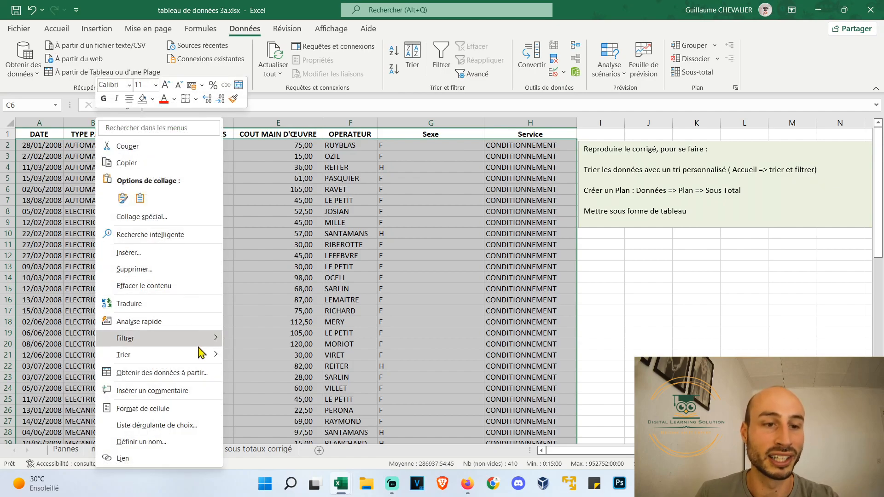
mouse_move(203, 353)
left_click(269, 438)
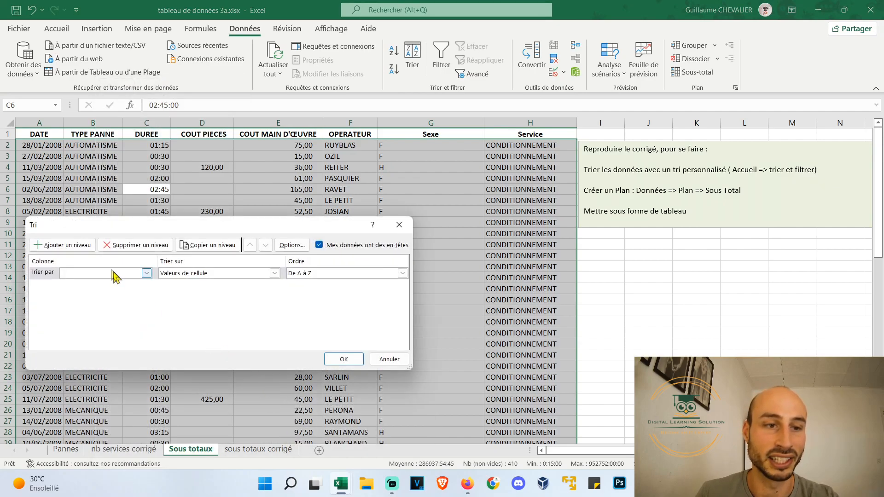
left_click(146, 273)
left_click(119, 297)
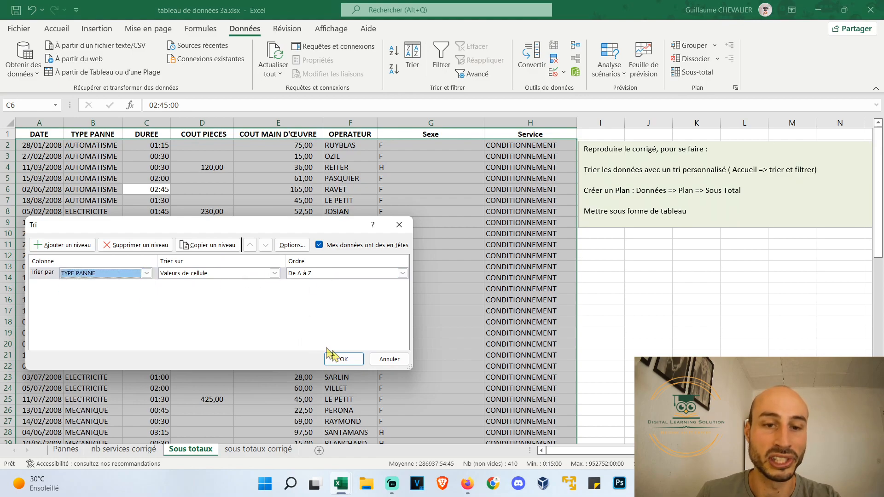
left_click(343, 358)
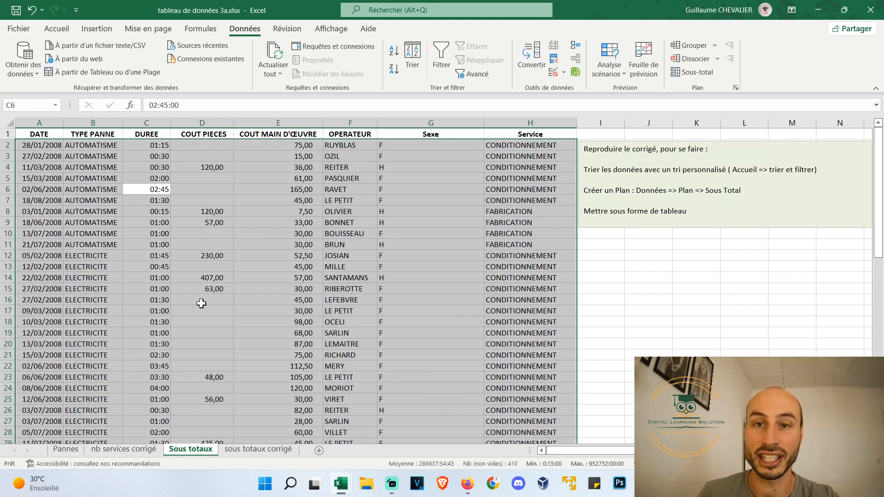
Add subtotals at each change of TYPE PANNE, using the Nombre function on TYPE PANNE only, with the header row included
left_click(709, 73)
left_click(390, 271)
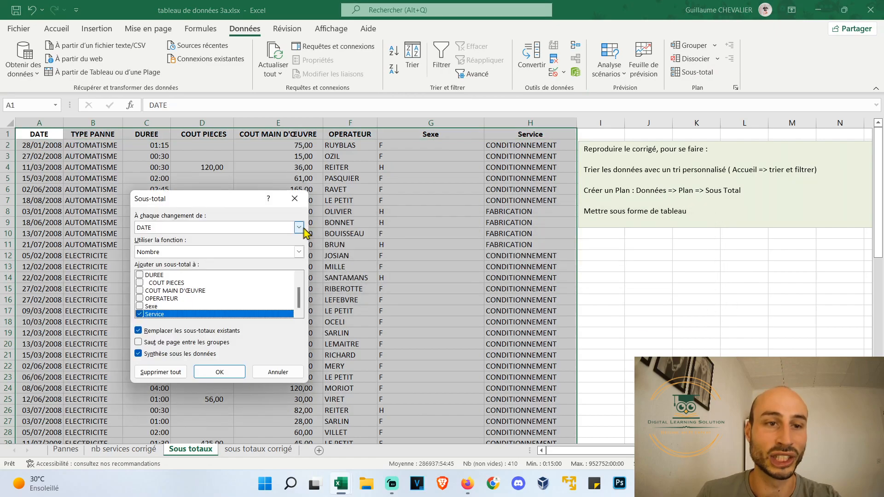
left_click(300, 229)
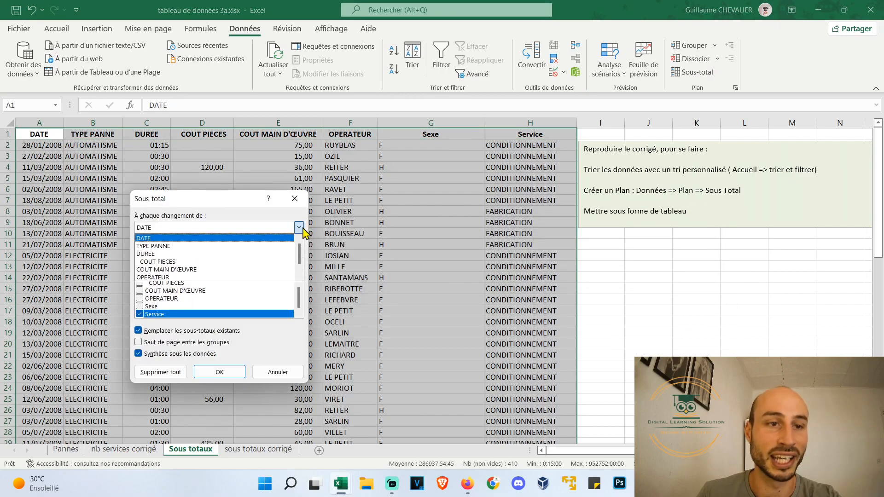
left_click(170, 246)
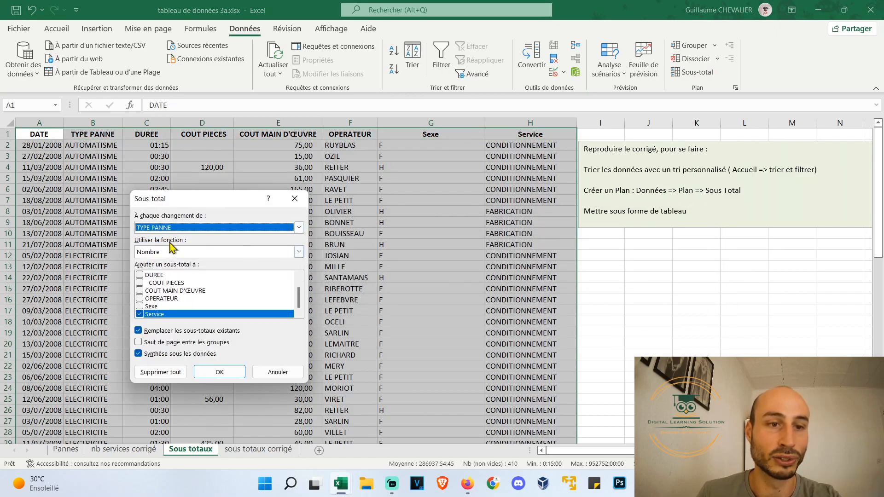
left_click(139, 314)
scroll(140, 313, "up", 1)
left_click(139, 282)
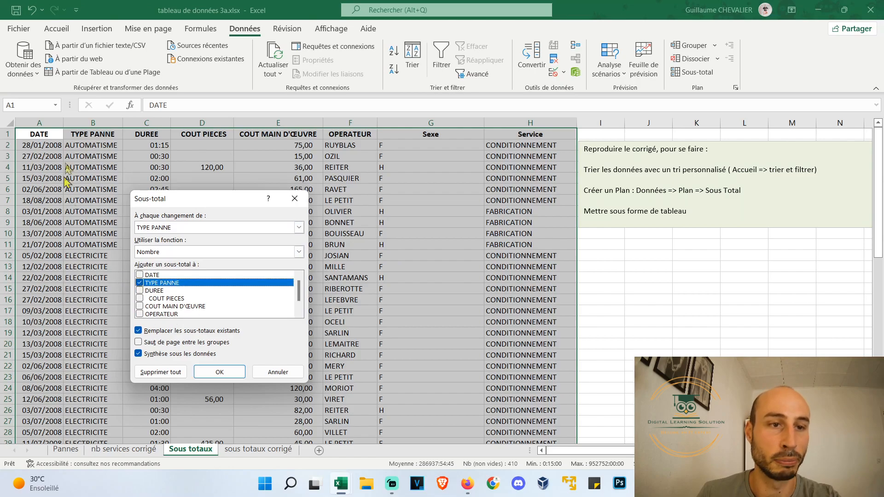
left_click(214, 371)
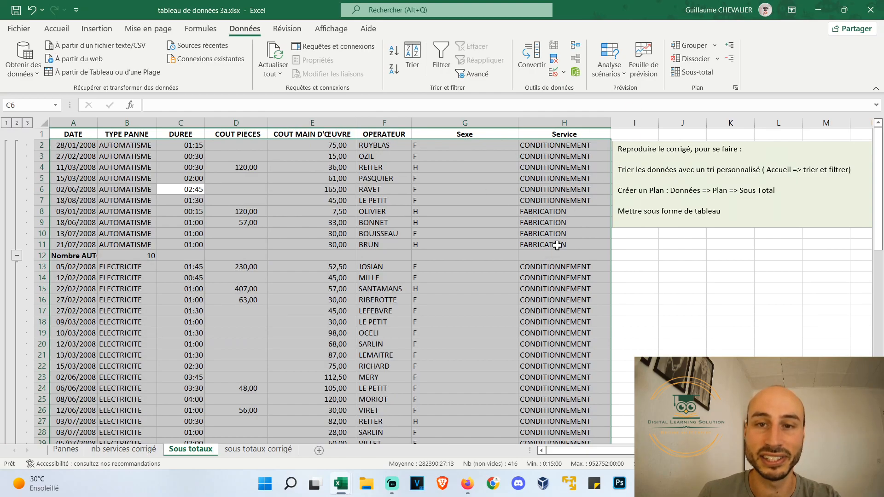
Check the corrigé sheet and replace the existing subtotals so the Nombre per TYPE PANNE is added to the Service column only
left_click(265, 449)
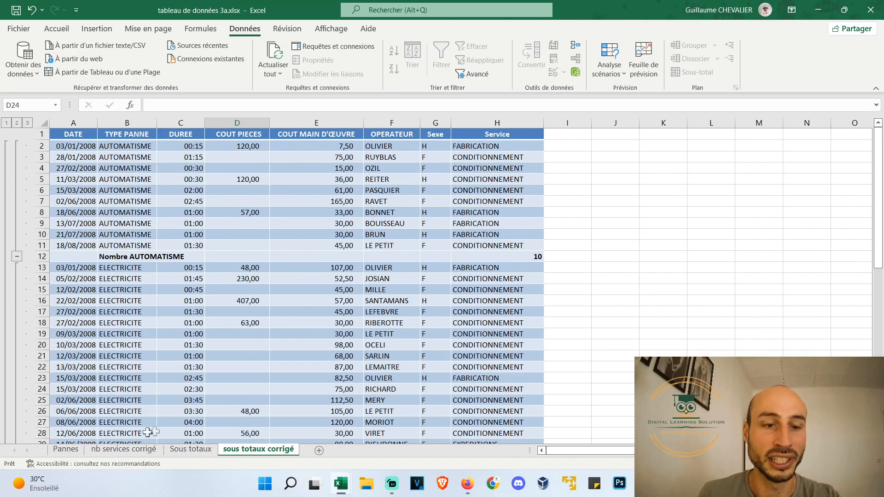
left_click(187, 449)
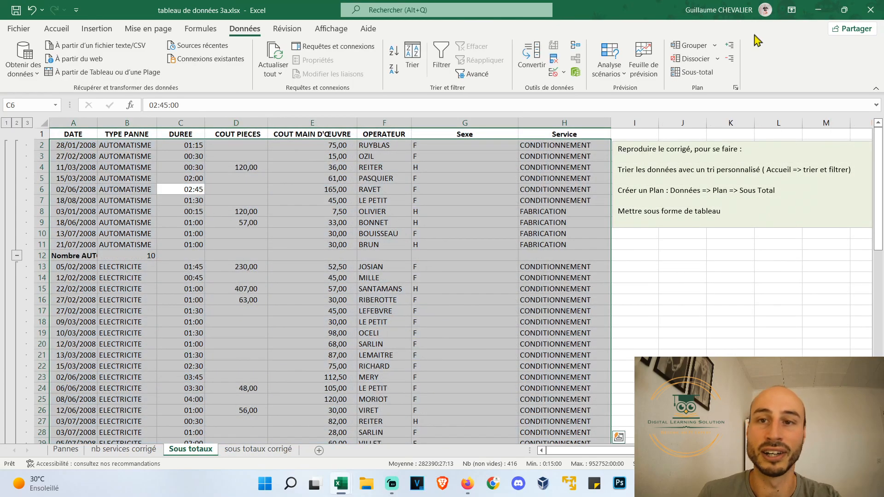
left_click(695, 72)
left_click(376, 276)
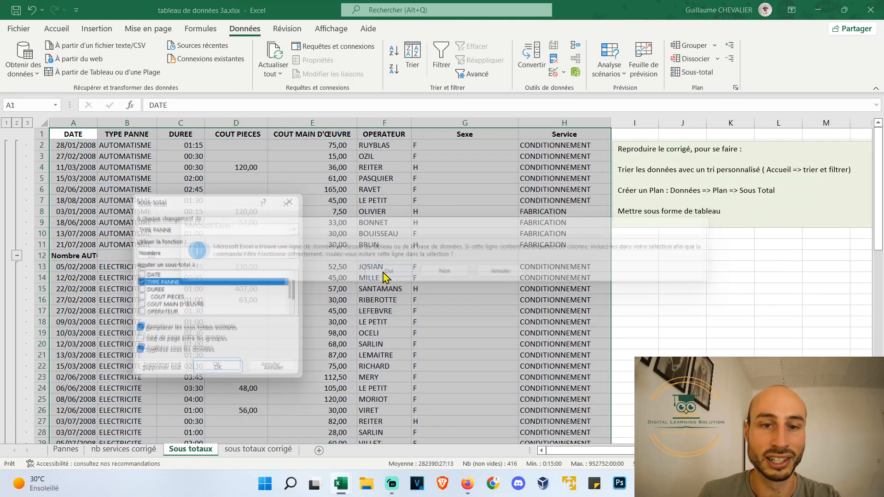
left_click(140, 282)
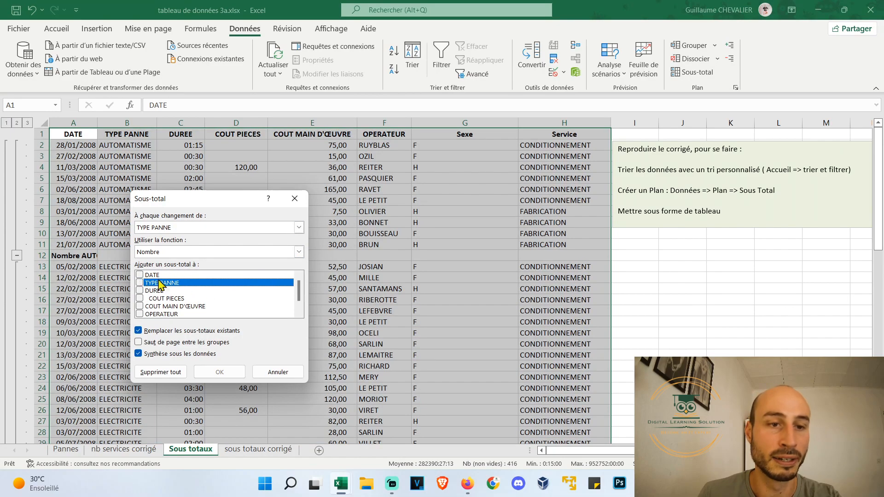
scroll(176, 286, "down", 2)
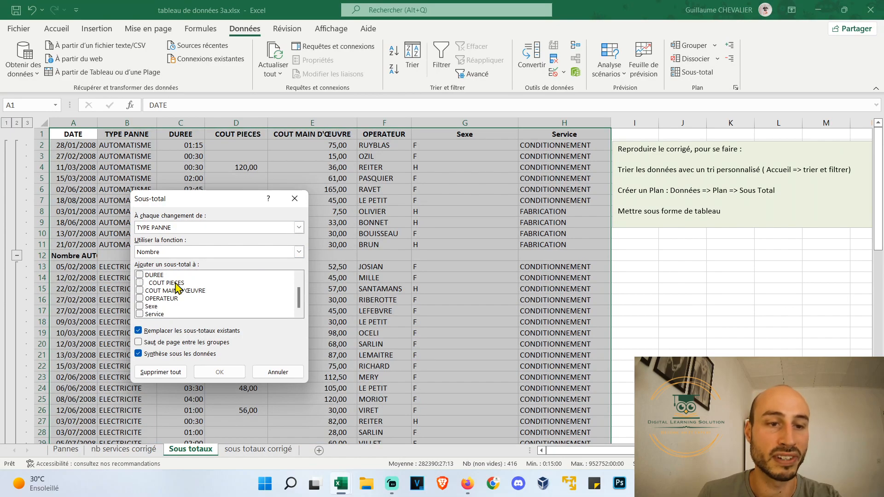
left_click(142, 315)
left_click(220, 372)
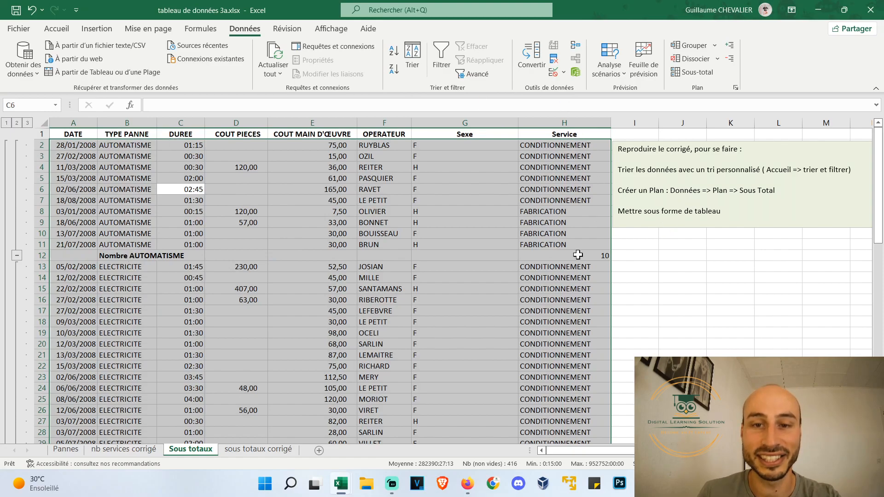
Compare the subtotal and grand total rows at the end of the Sous totaux sheet with the sous totaux corrigé sheet
scroll(539, 268, "down", 2)
scroll(539, 268, "down", 11)
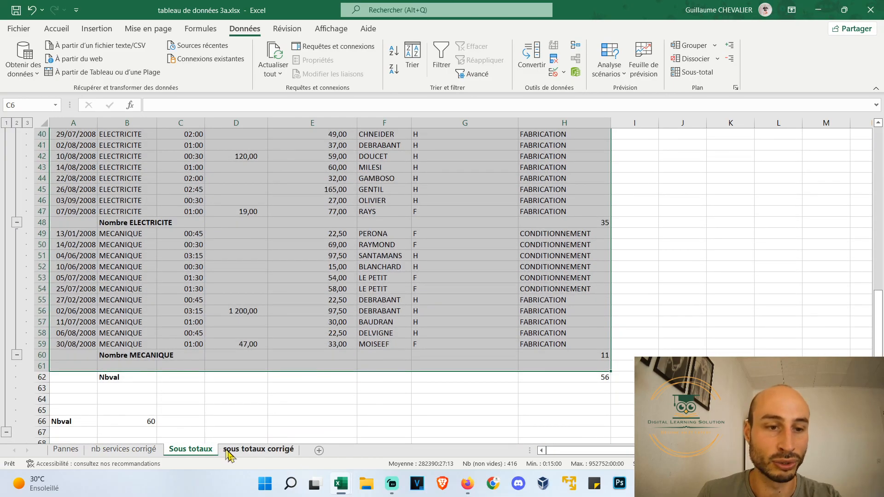
left_click(259, 454)
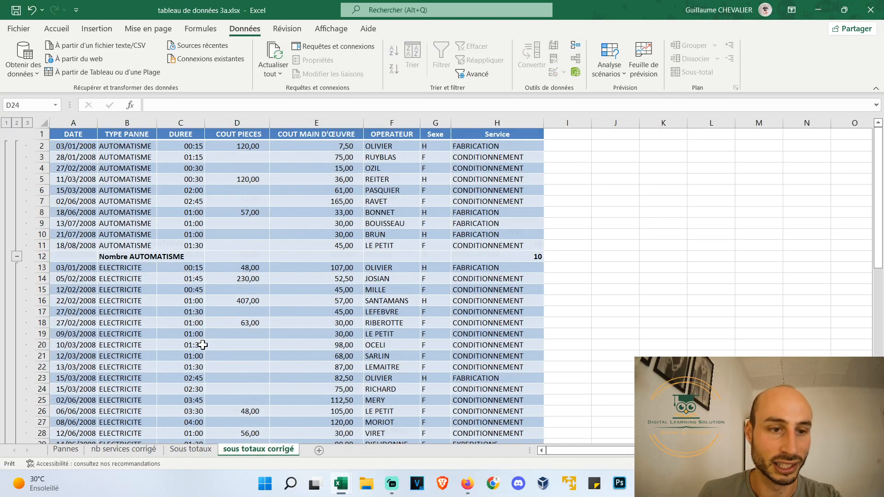
scroll(202, 345, "down", 12)
key("ctrl+Page_Up")
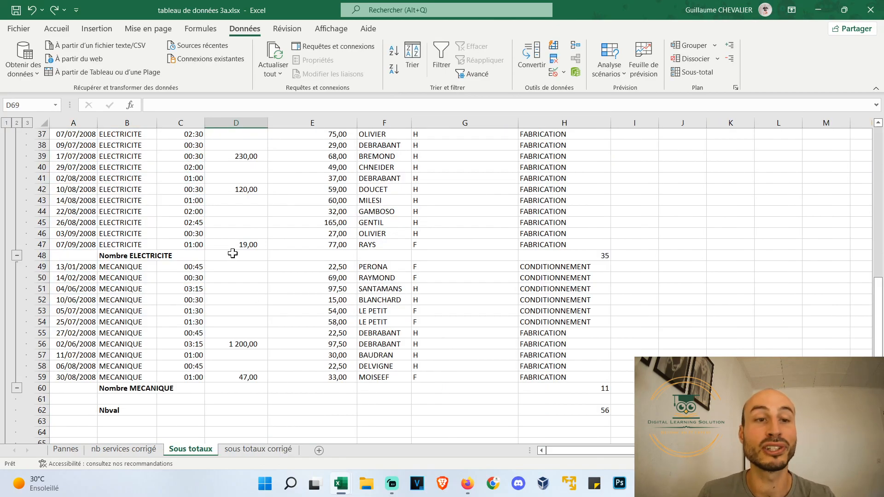
scroll(233, 253, "up", 12)
Format the Sous totaux range A1:H60 as a table with headers, using a blue banded medium style like the corrigé
left_click(199, 253)
key("ctrl+a")
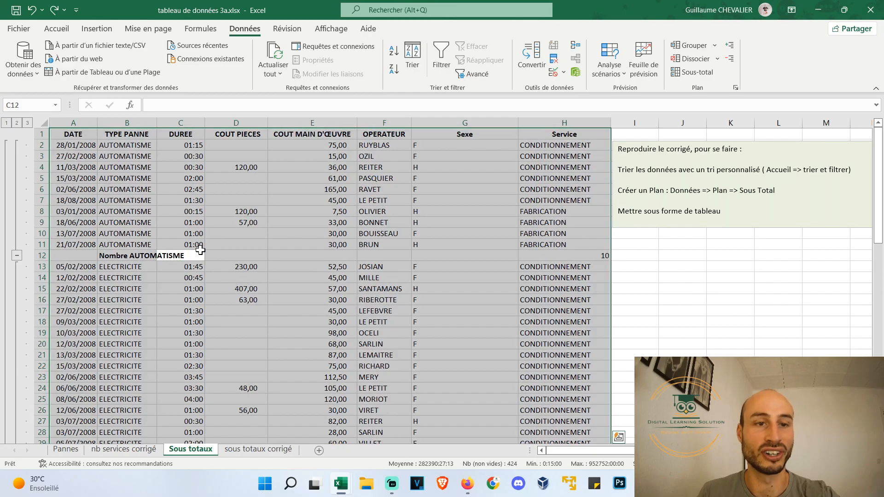
left_click(258, 448)
scroll(362, 417, "up", 6)
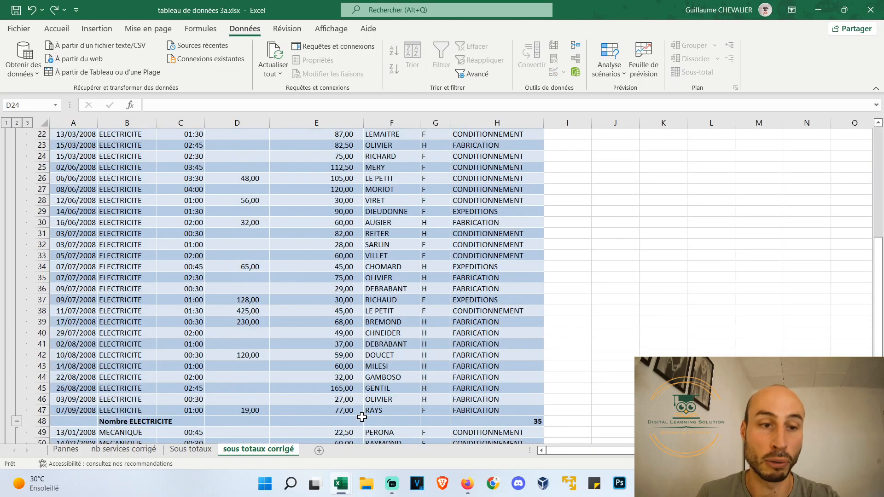
scroll(362, 417, "up", 4)
key("ctrl+Page_Up")
left_click(57, 29)
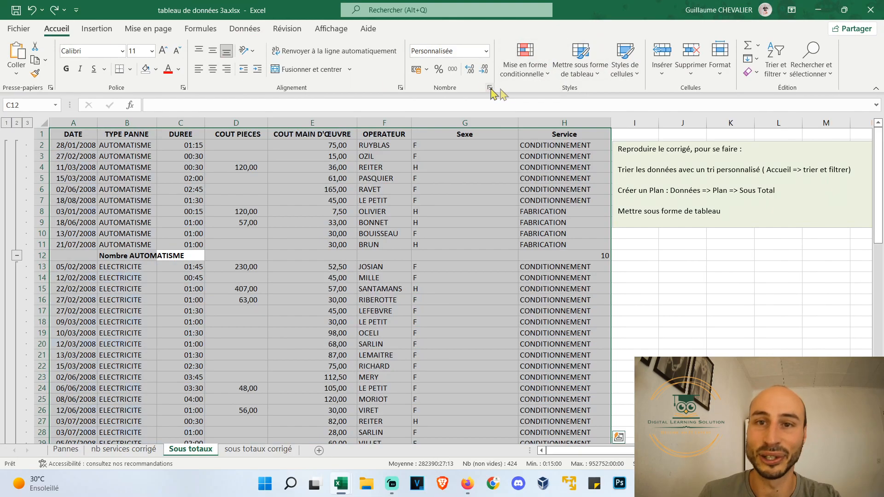
left_click(579, 76)
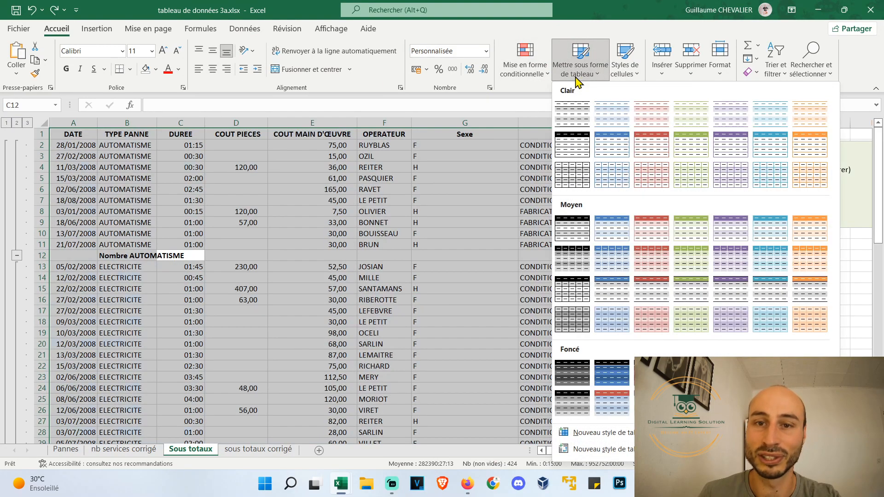
left_click(611, 260)
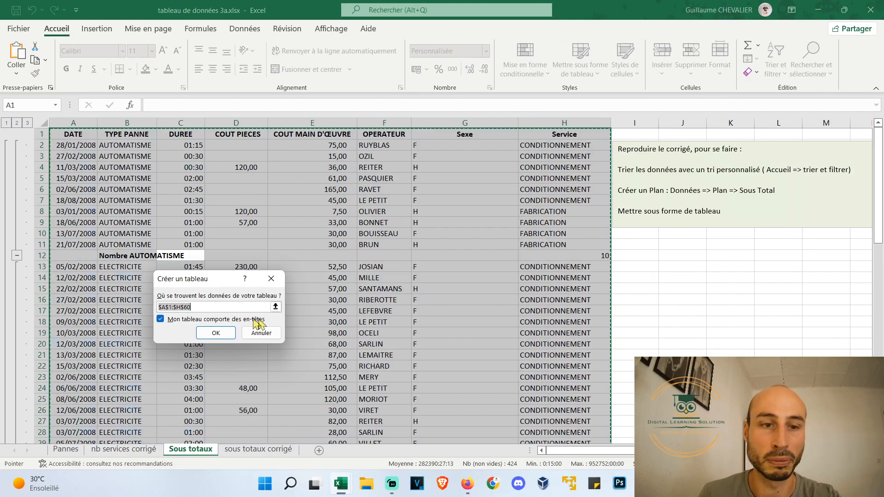
left_click(227, 334)
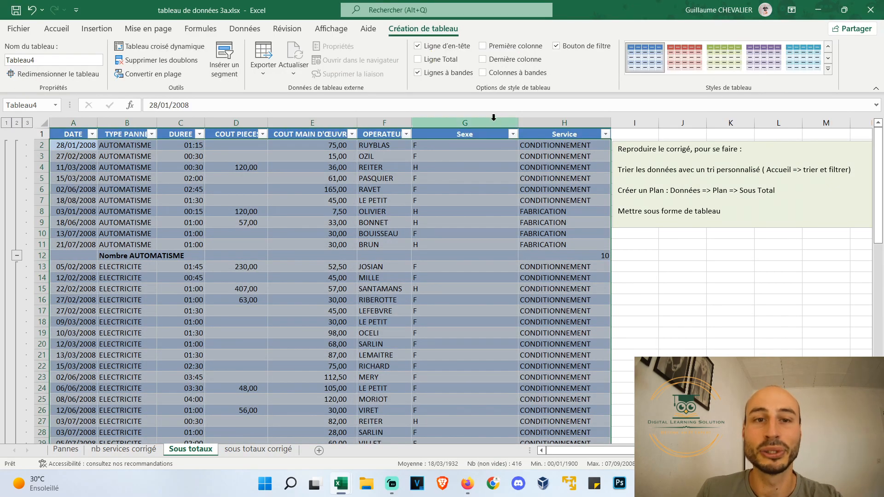
Hide the filter buttons in the Sous totaux table header and compare the result with the corrigé sheet
left_click(258, 448)
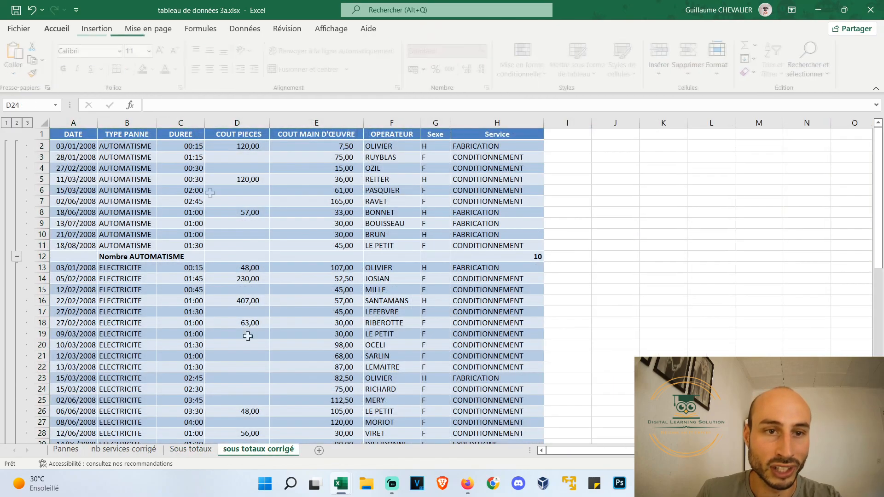
left_click(191, 449)
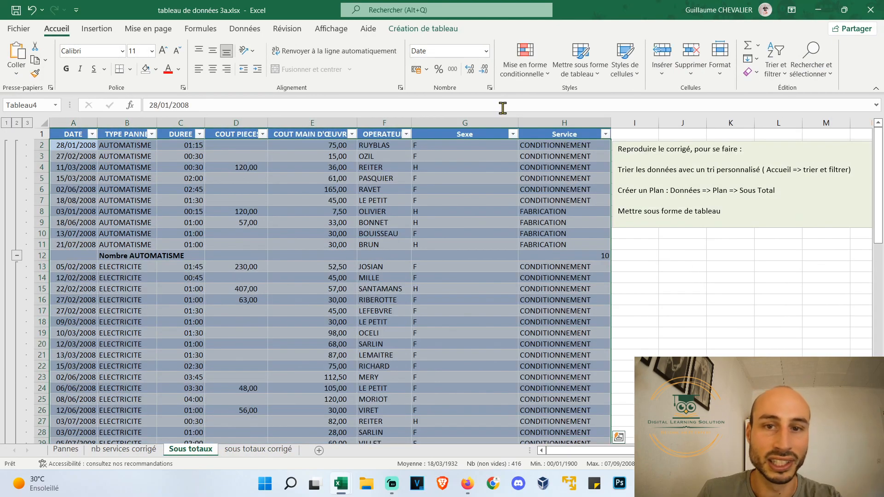
left_click(434, 31)
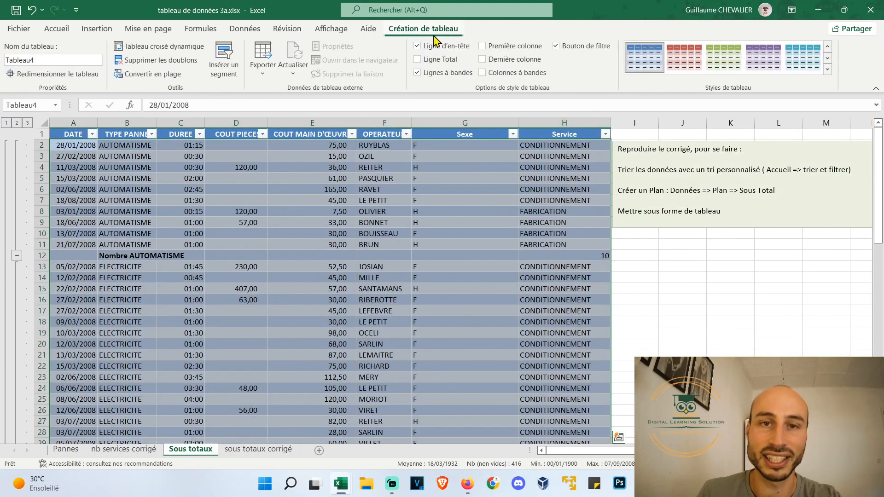
left_click(557, 47)
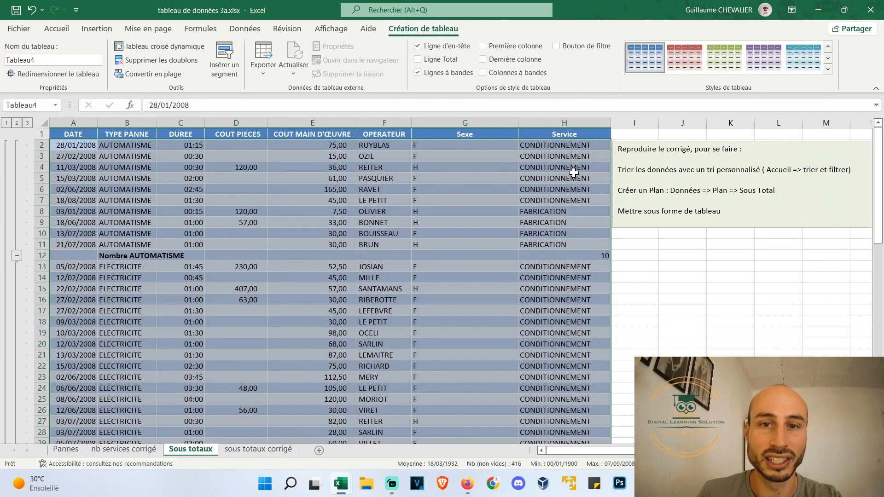
left_click(571, 178)
left_click(253, 450)
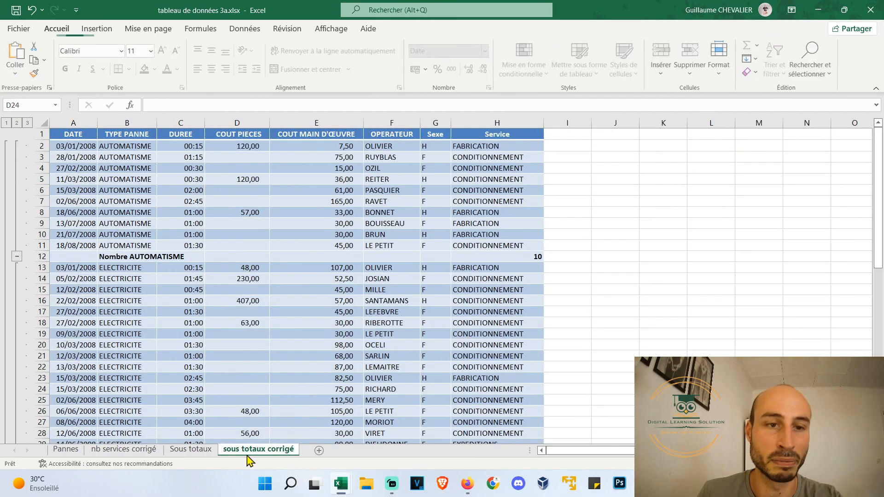
left_click(198, 450)
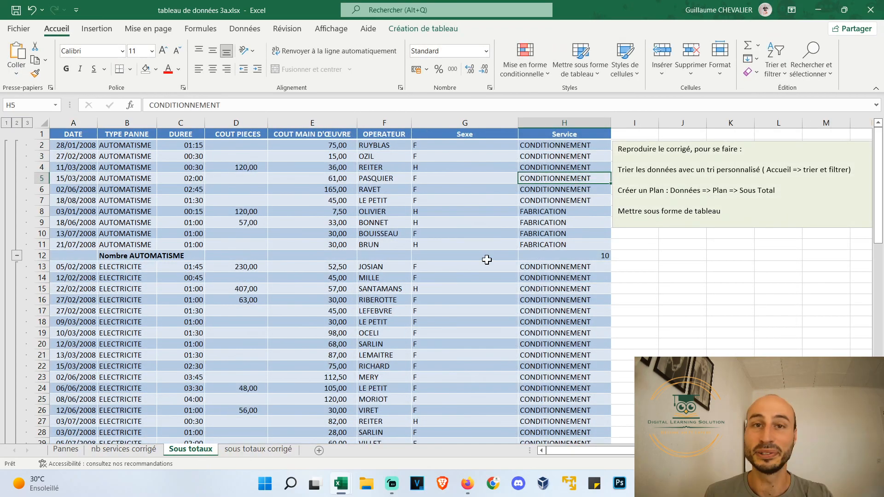